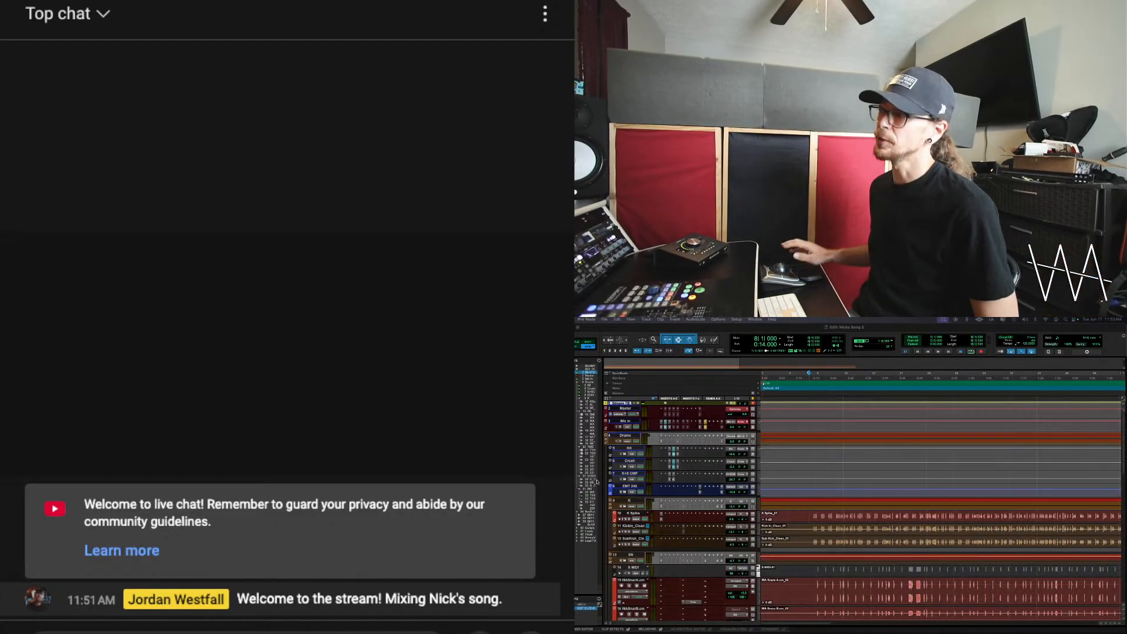
Play the song from bar 9 and stop playback
click(814, 513)
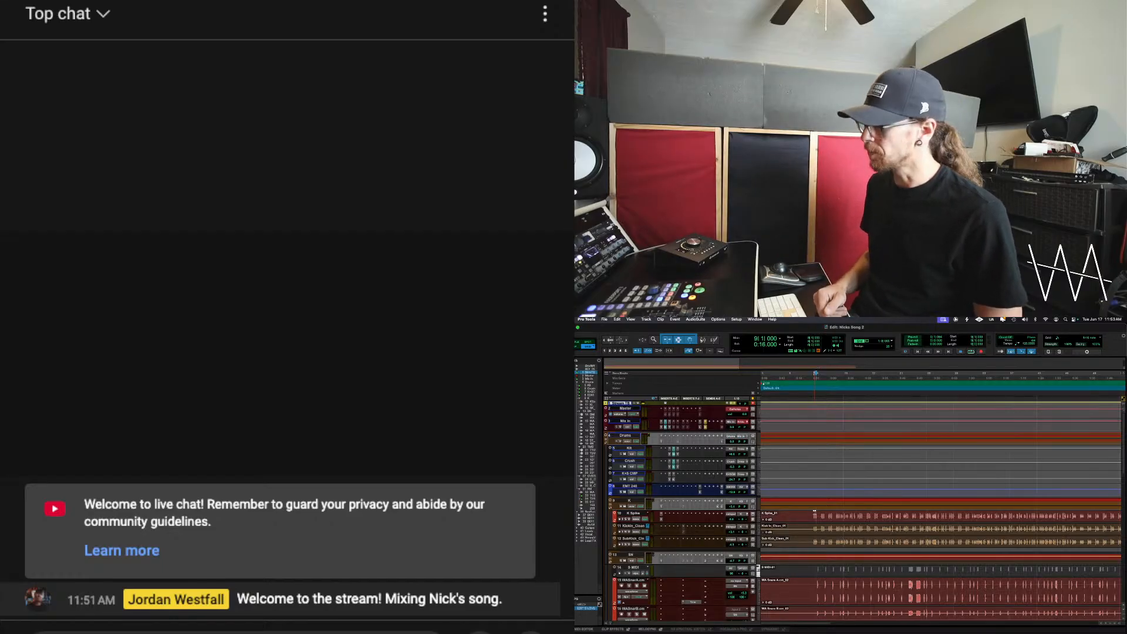
key(space)
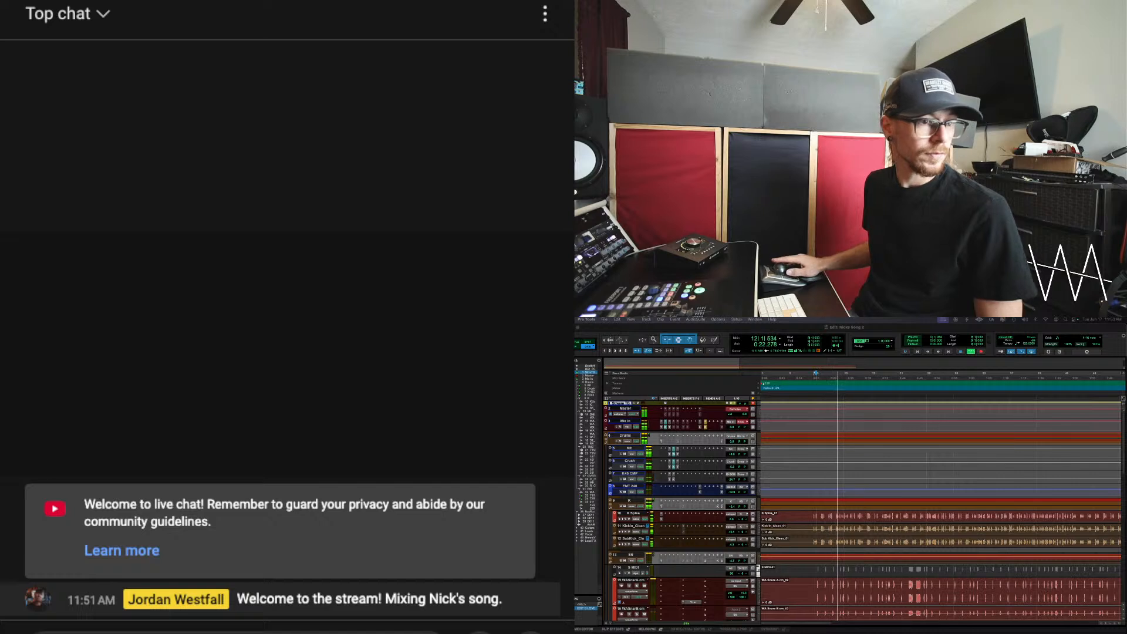
key(space)
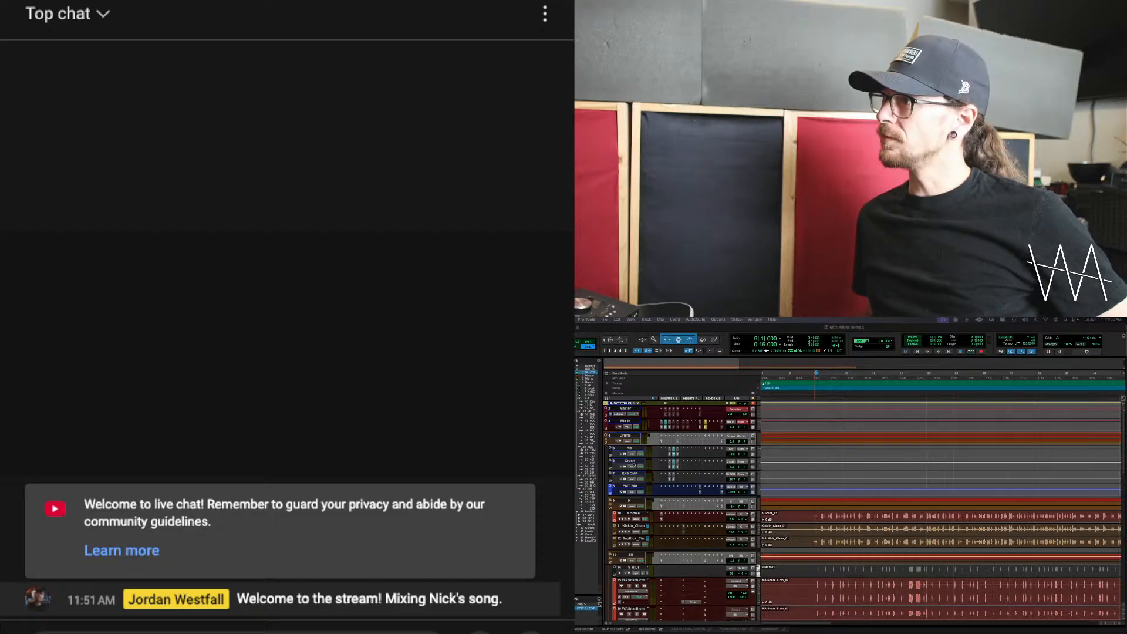
Set the height of the enlarged snare tracks to small
scroll(839, 525, down, 5)
scroll(838, 526, down, 8)
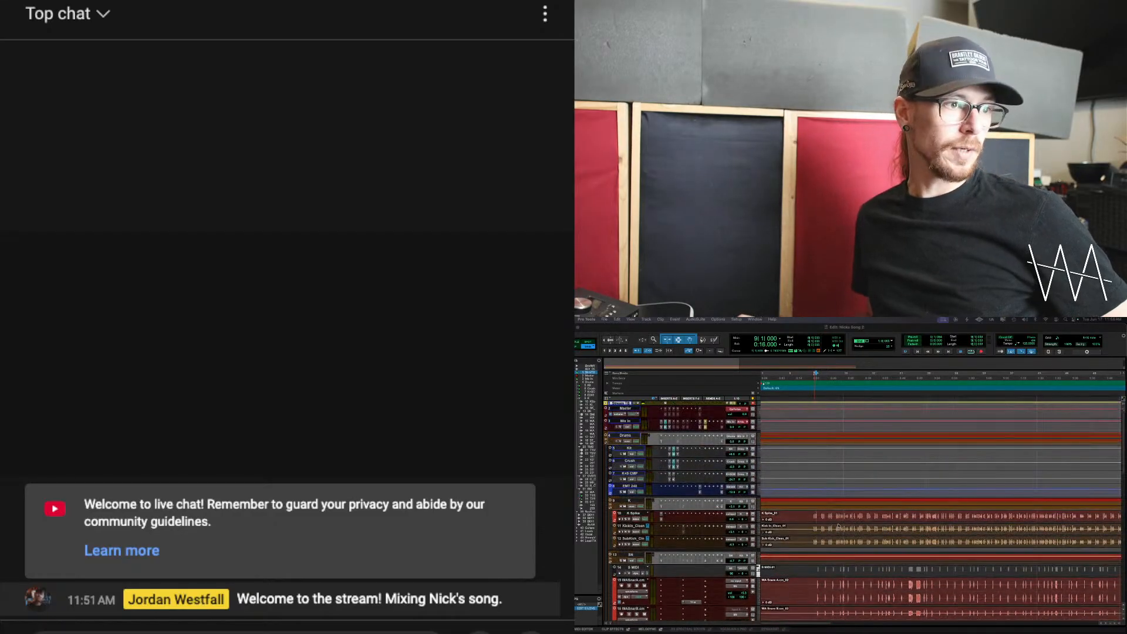
scroll(838, 526, up, 5)
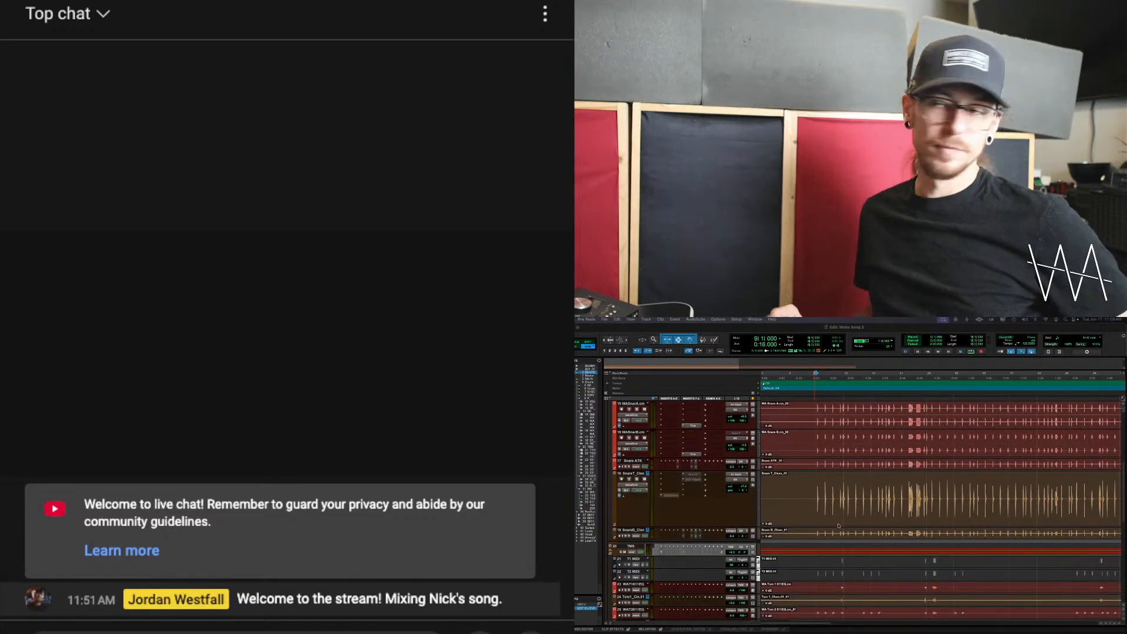
click(758, 497)
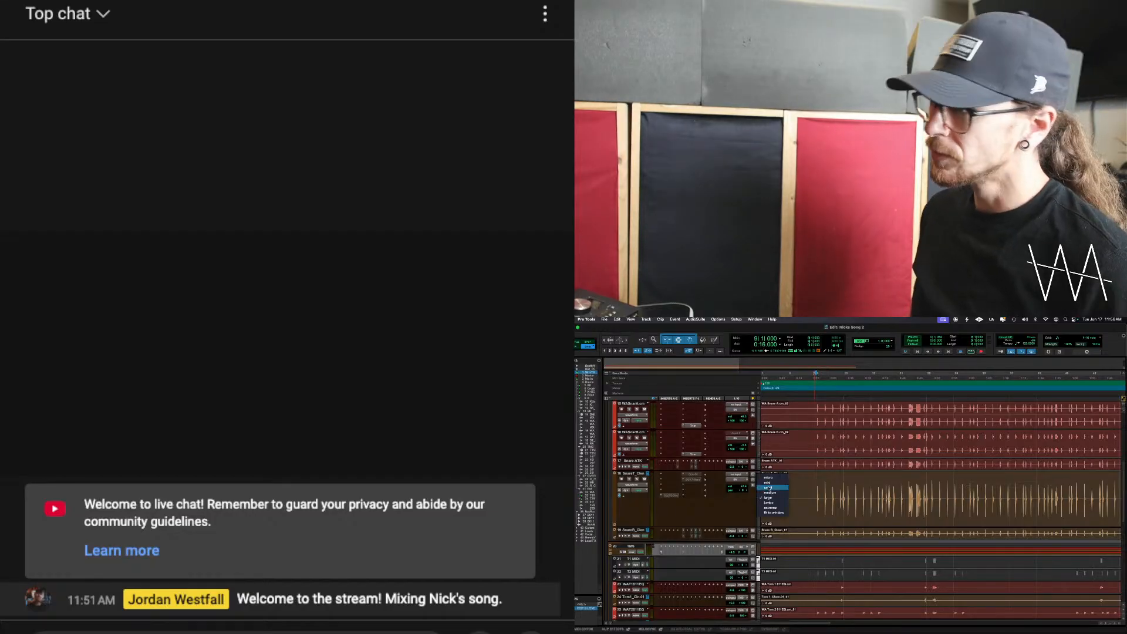
alt+click(769, 487)
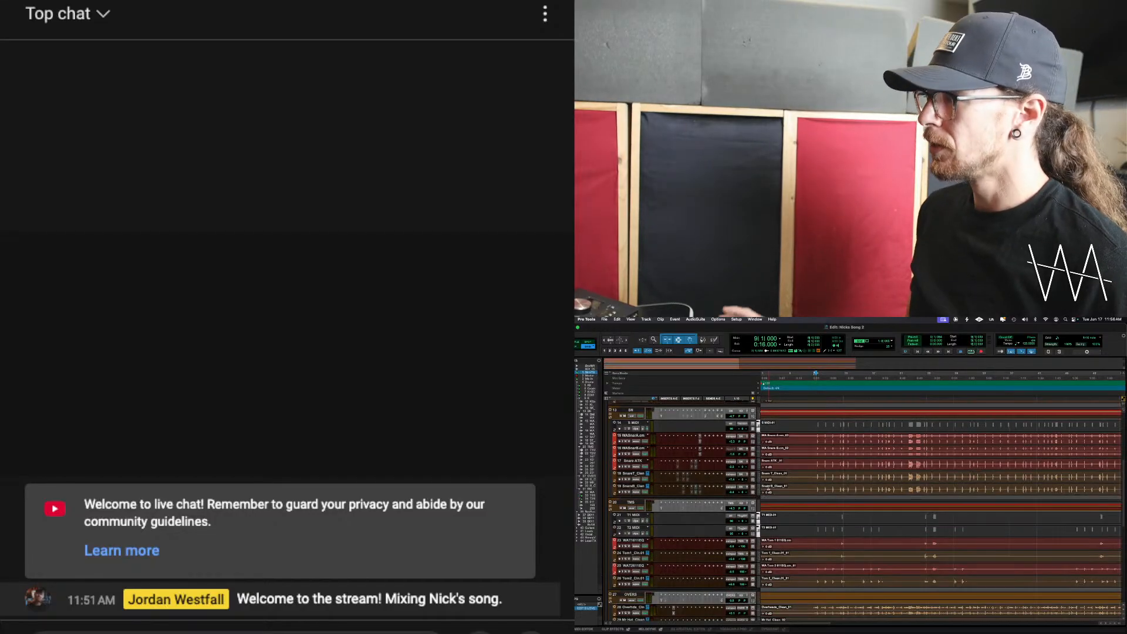
Delete the extra track group, confirm the deletion, and hide the track and group lists
right_click(580, 609)
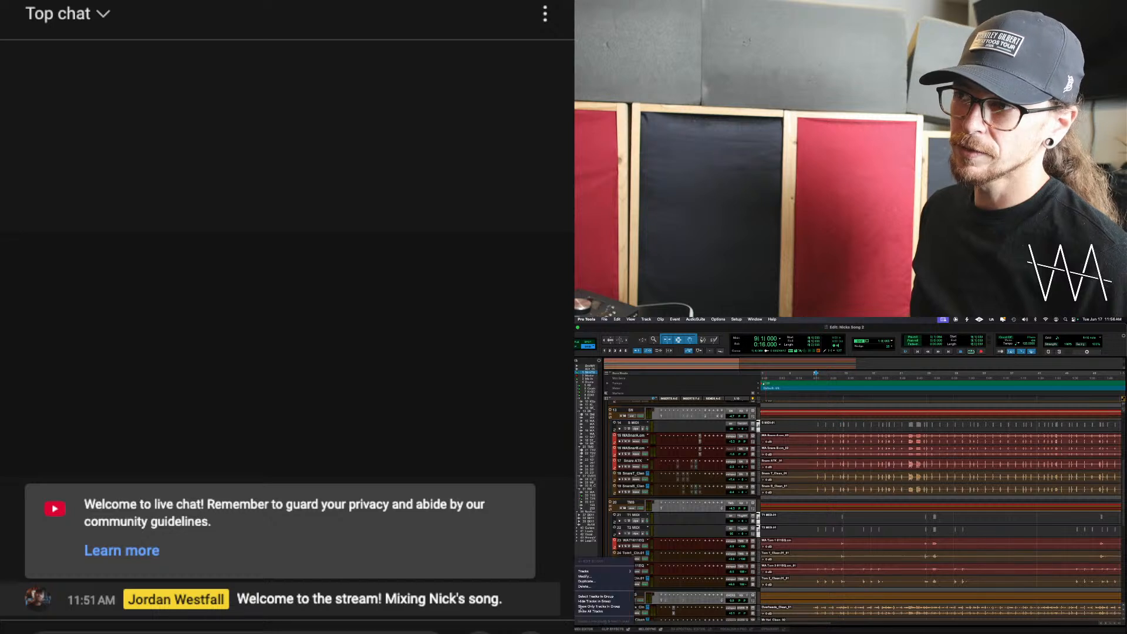
click(610, 587)
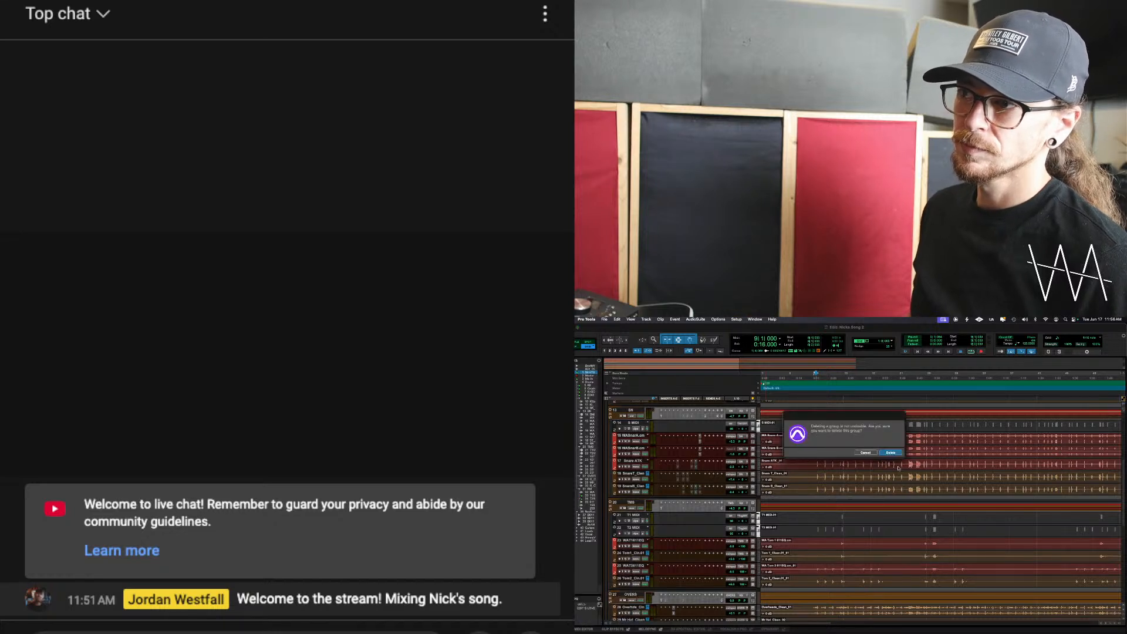
click(889, 452)
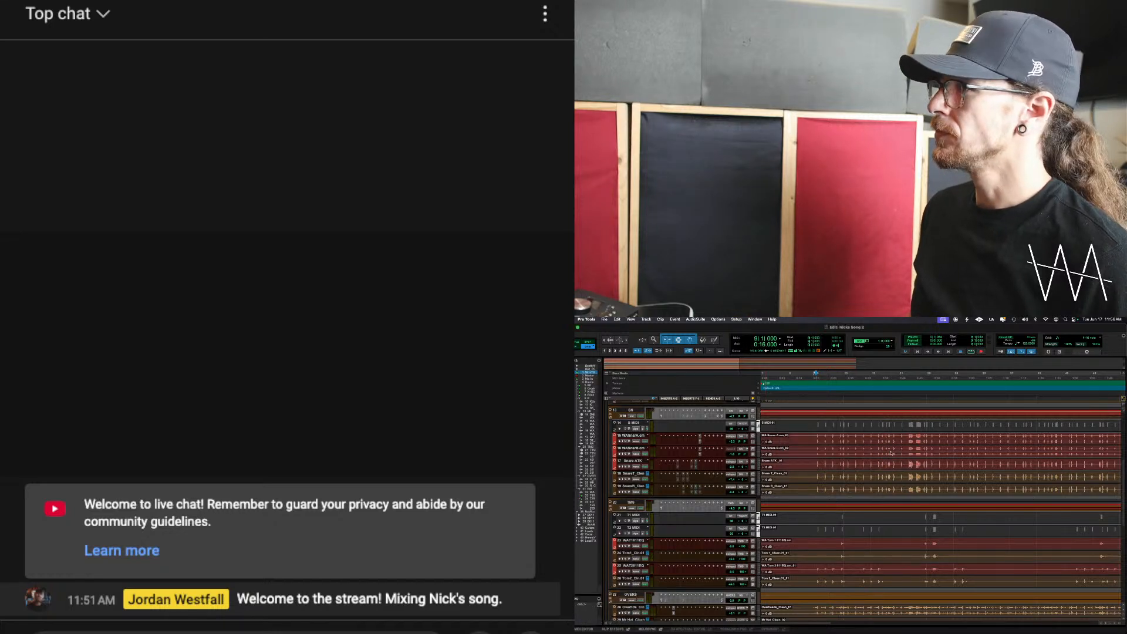
click(604, 624)
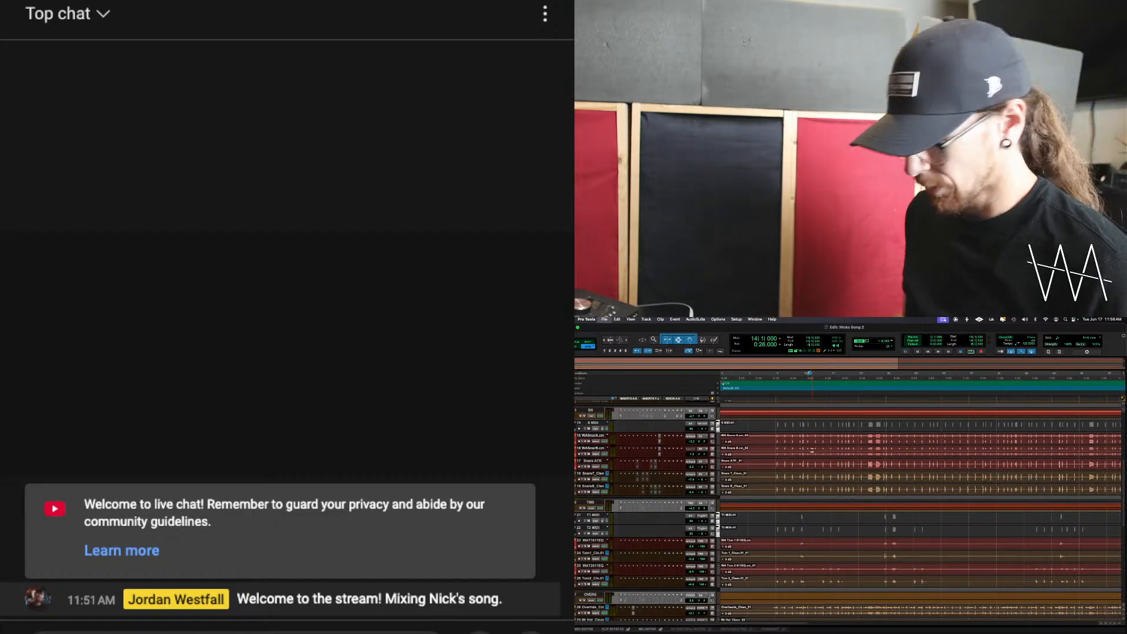
Play the whole arrangement from bar 40 and stop playback
key(r)
key(r)
key(r)
scroll(761, 464, down, 1)
scroll(761, 463, up, 3)
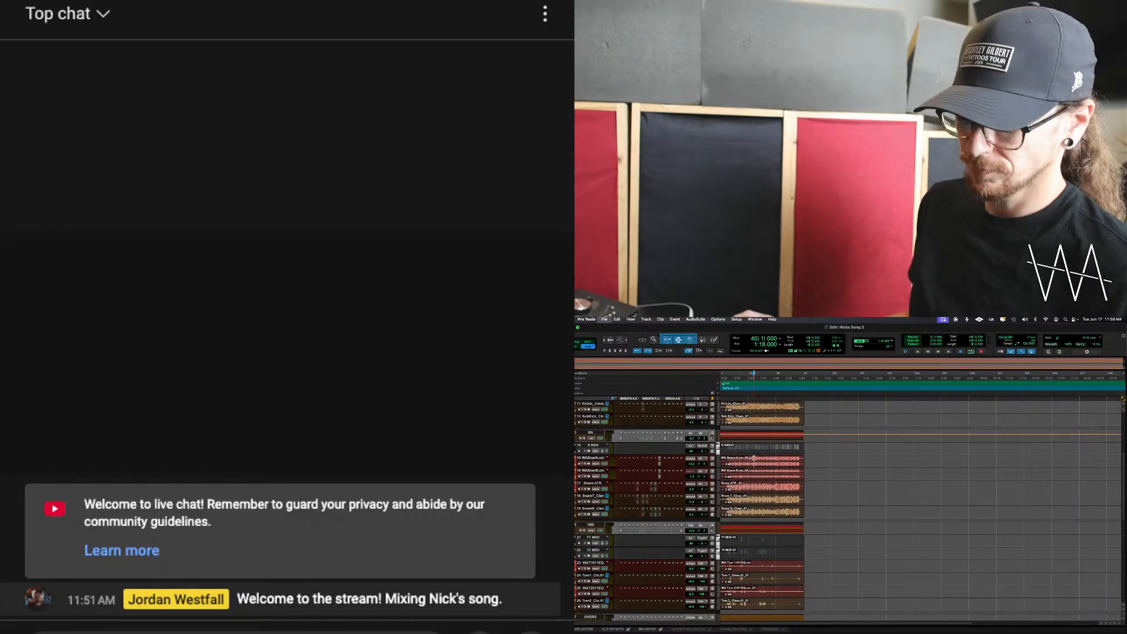
key(space)
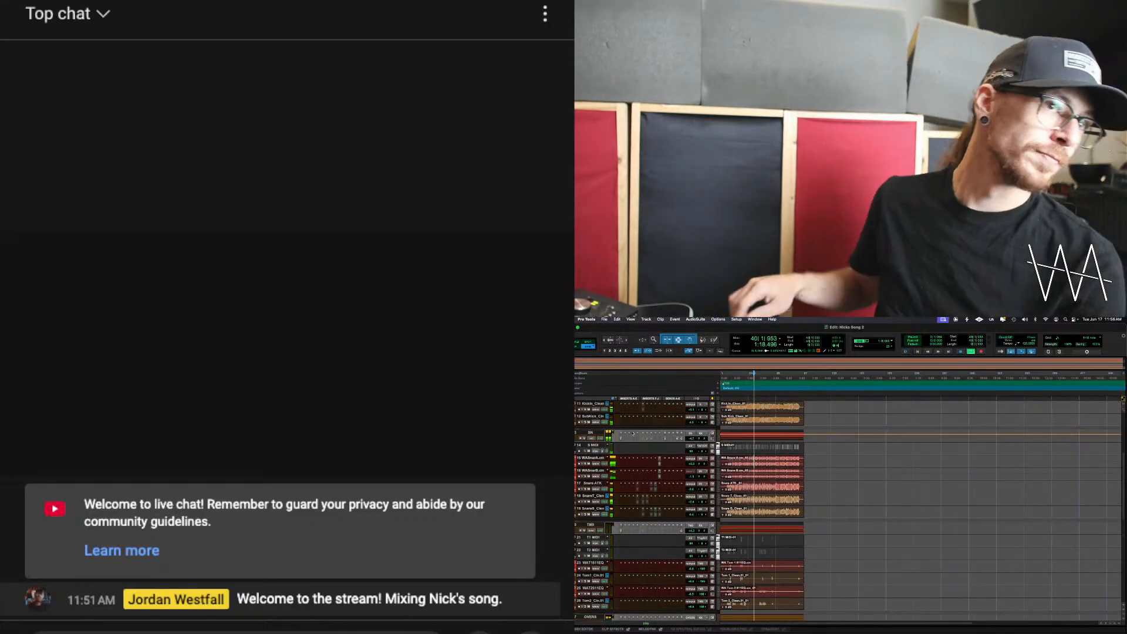
key(F11)
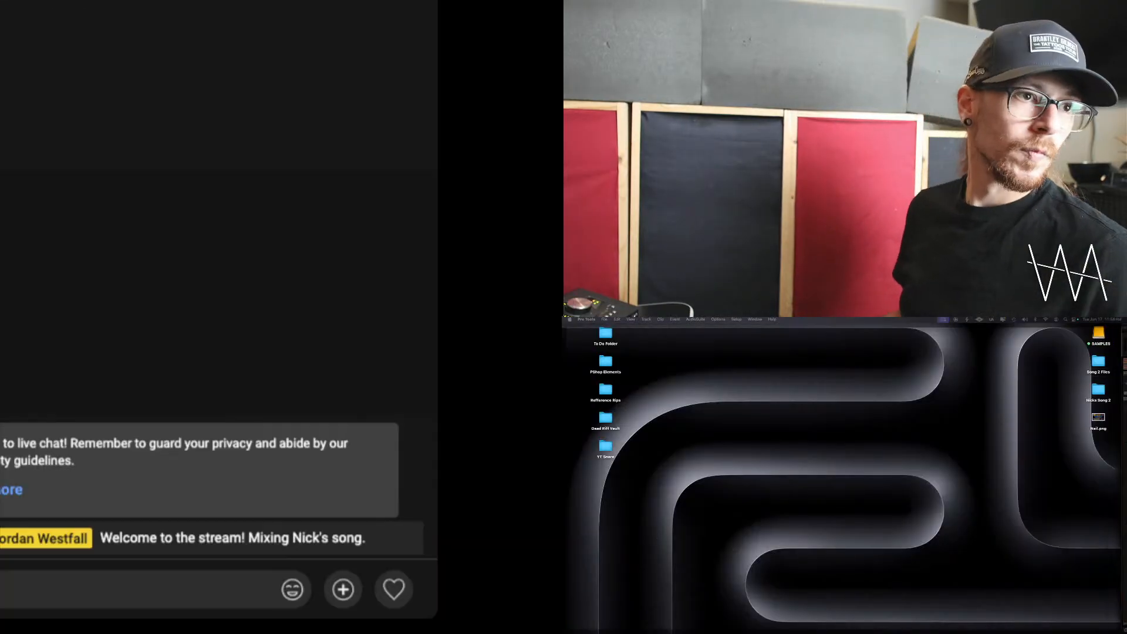
key(F11)
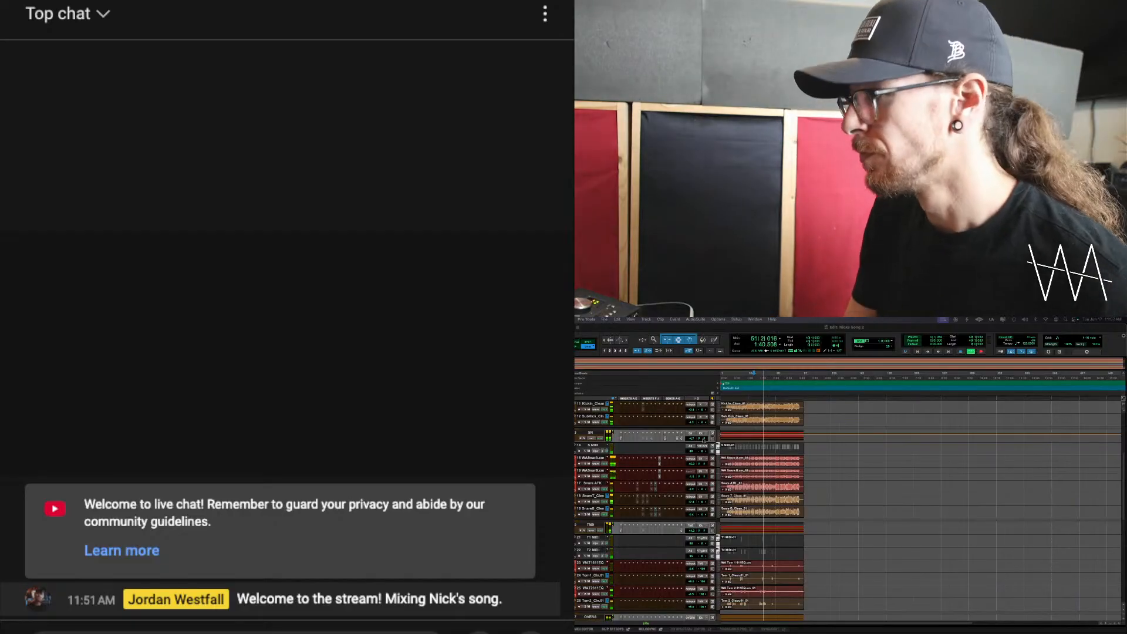
key(space)
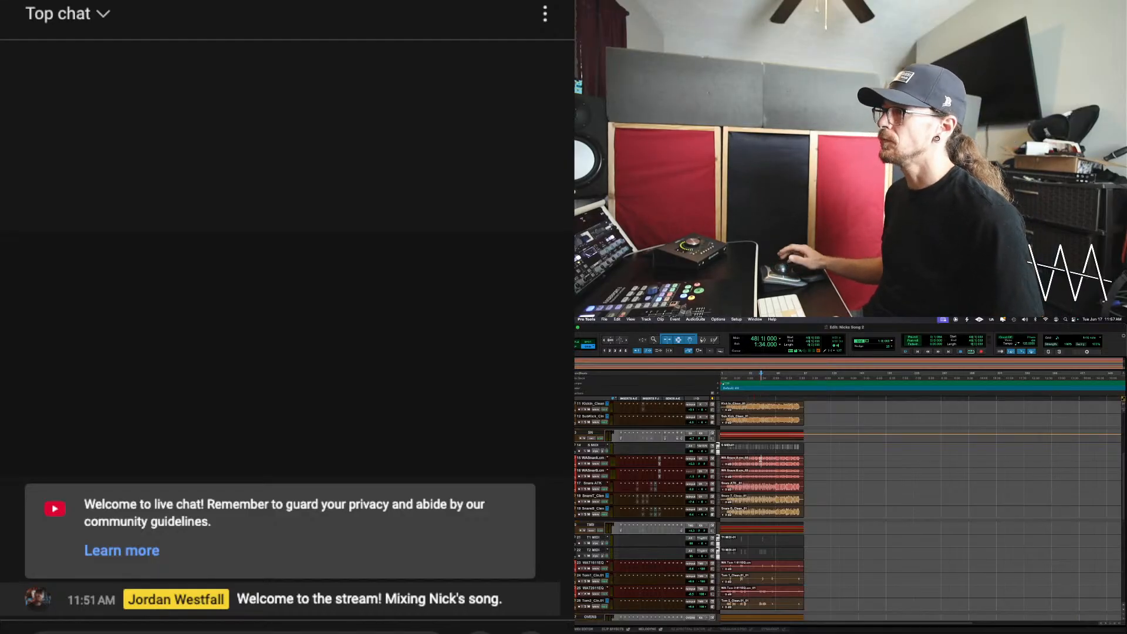
scroll(845, 511, down, 10)
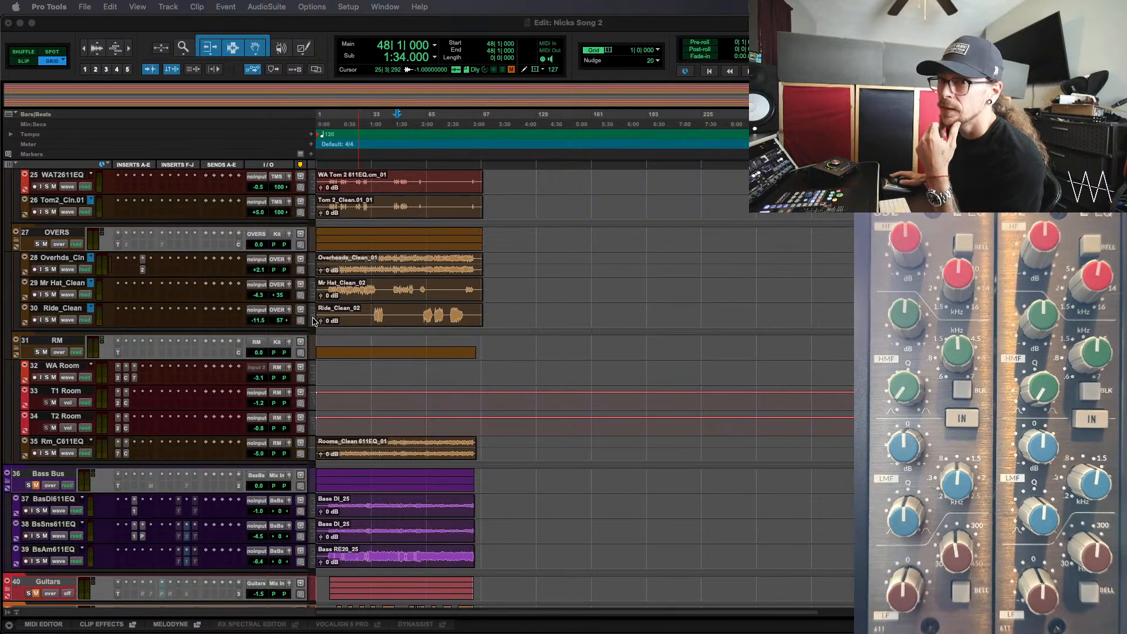
scroll(370, 385, up, 10)
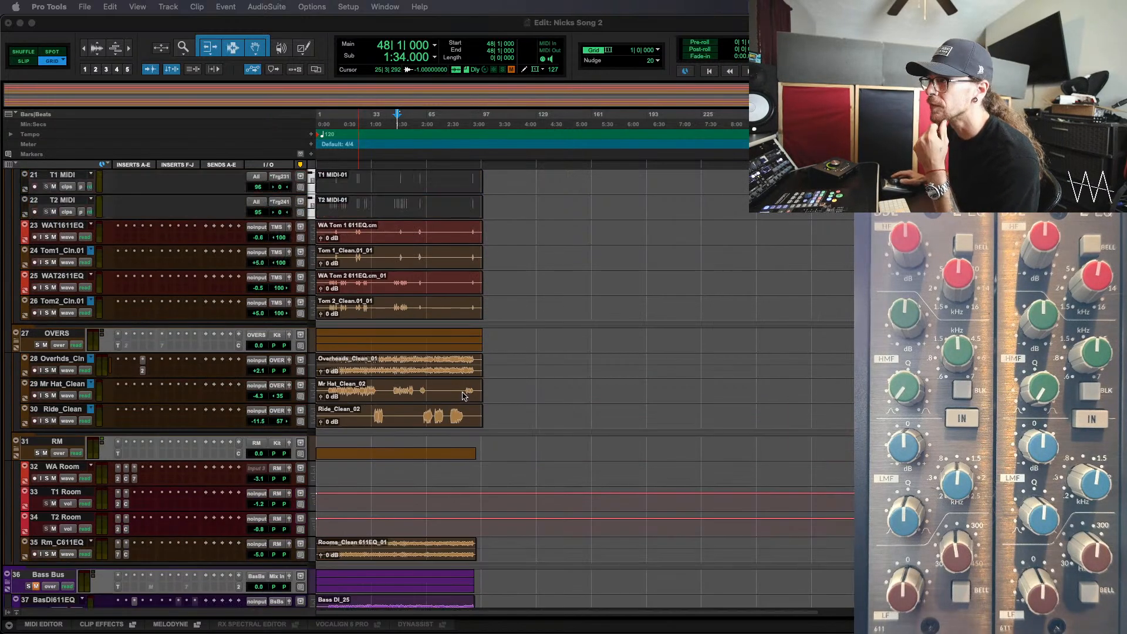
scroll(324, 433, down, 15)
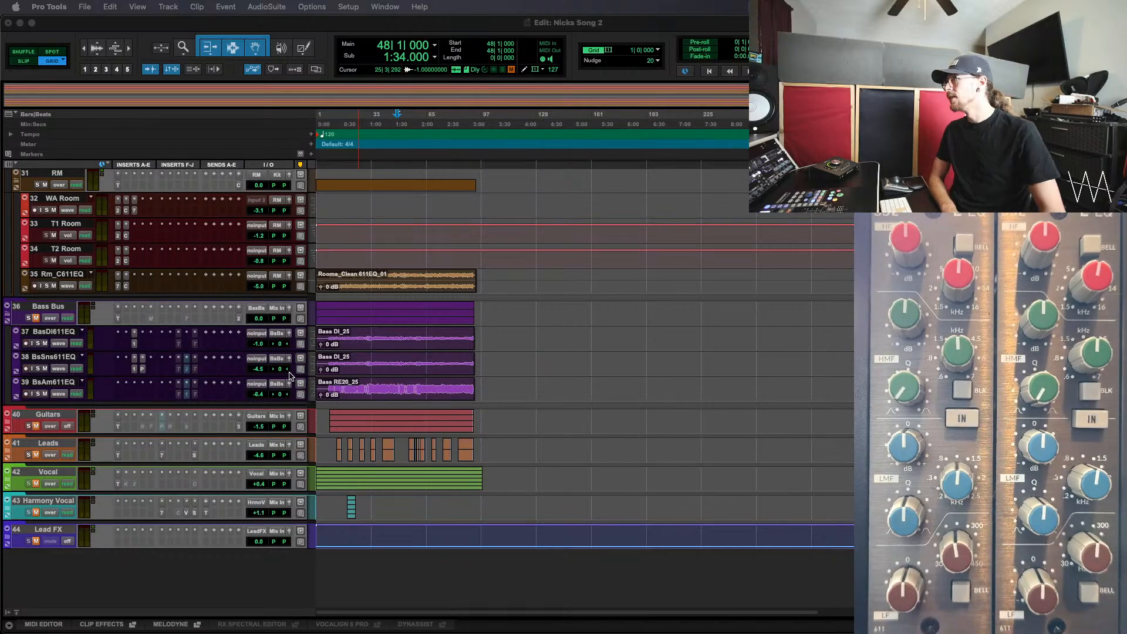
scroll(389, 337, up, 10)
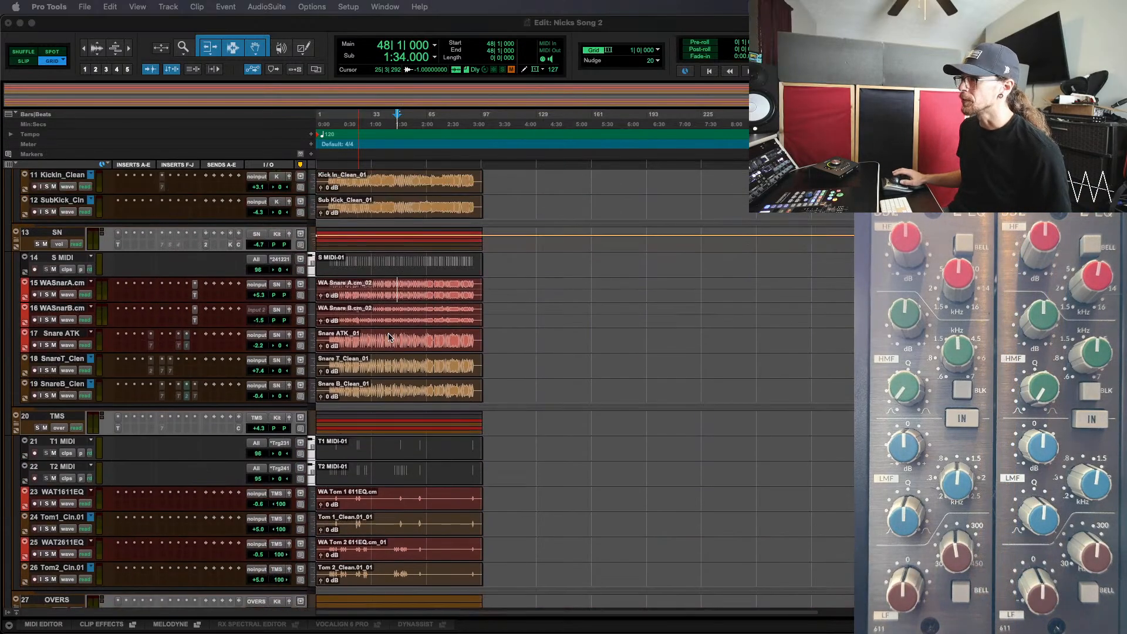
Play the drum tracks from bar 31 with the timeline magnified, and stop playback
click(377, 297)
click(372, 293)
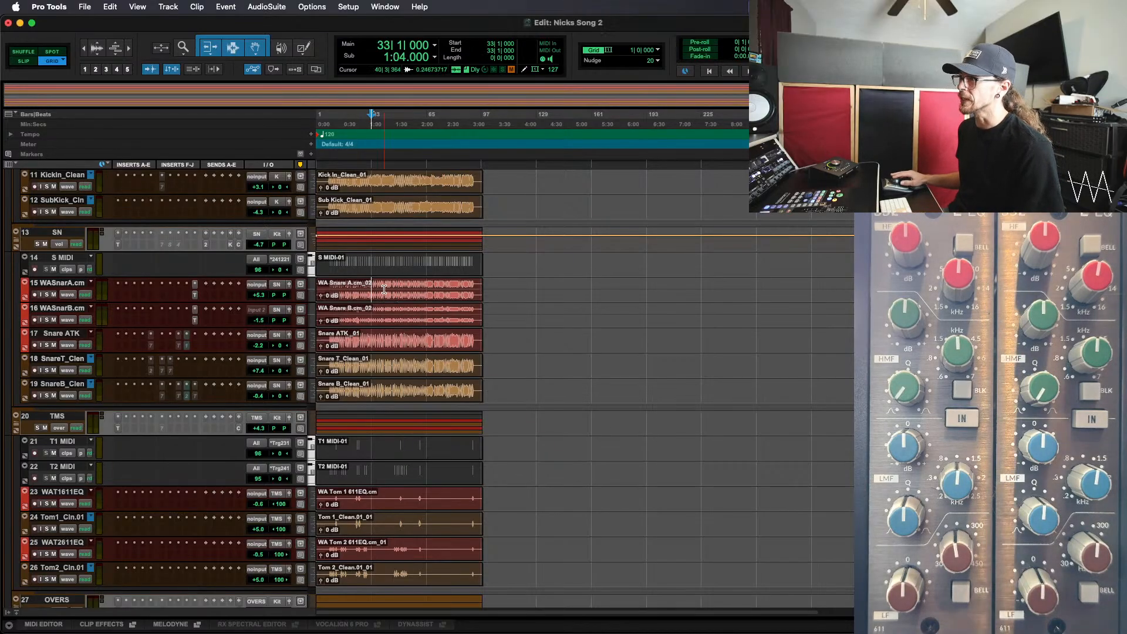
click(384, 296)
key(super+equal)
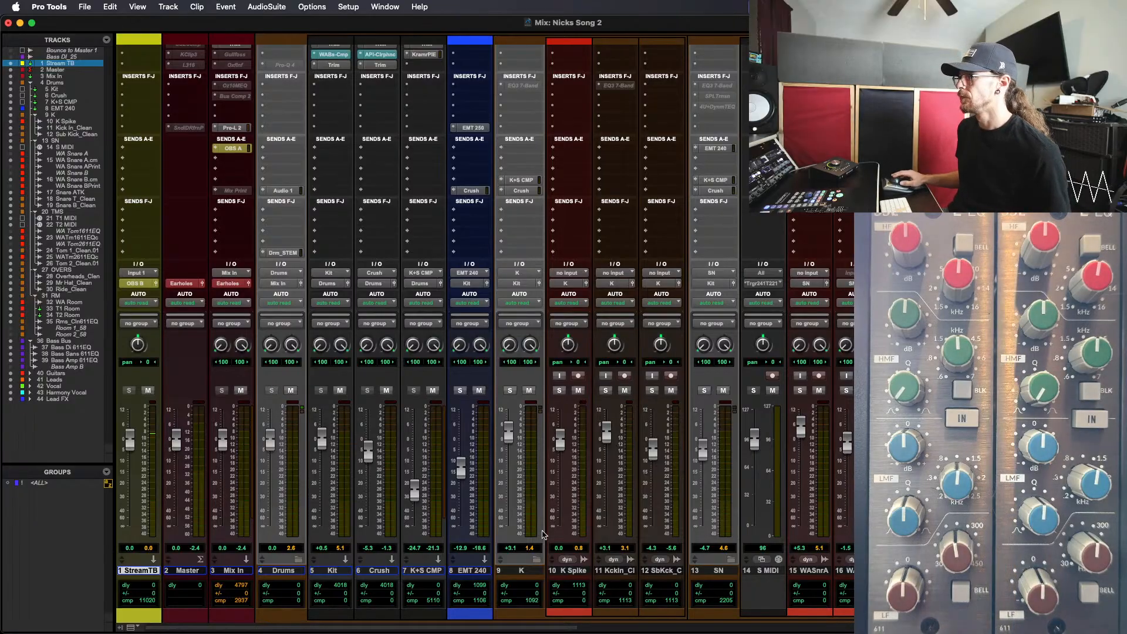
key(super+equal)
click(368, 287)
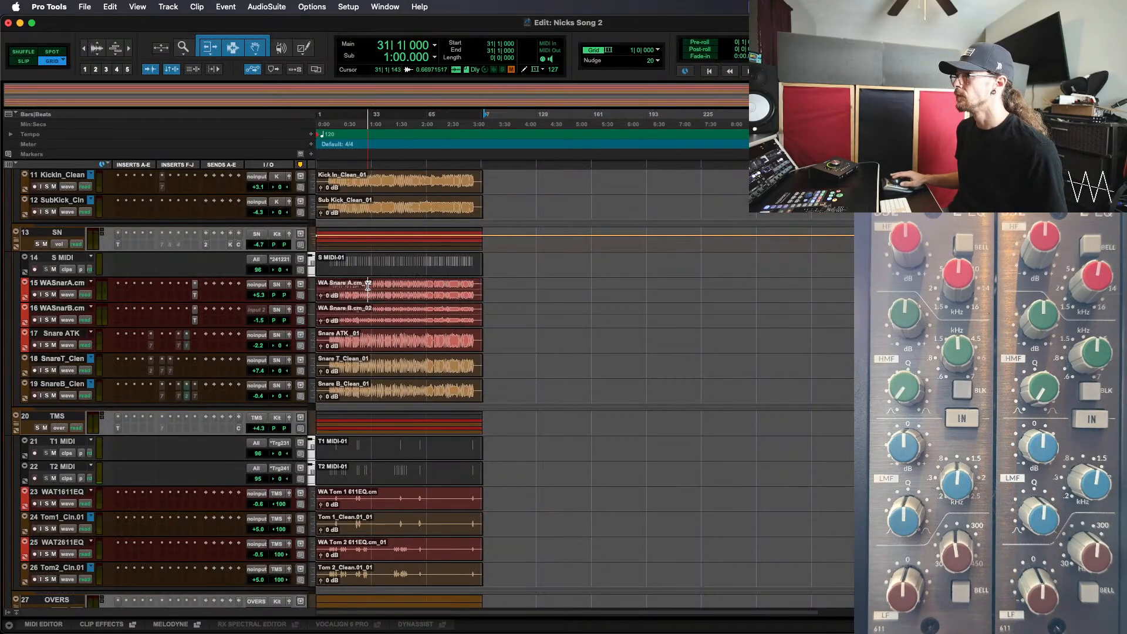
key(space)
key(t)
key(t)
key(t)
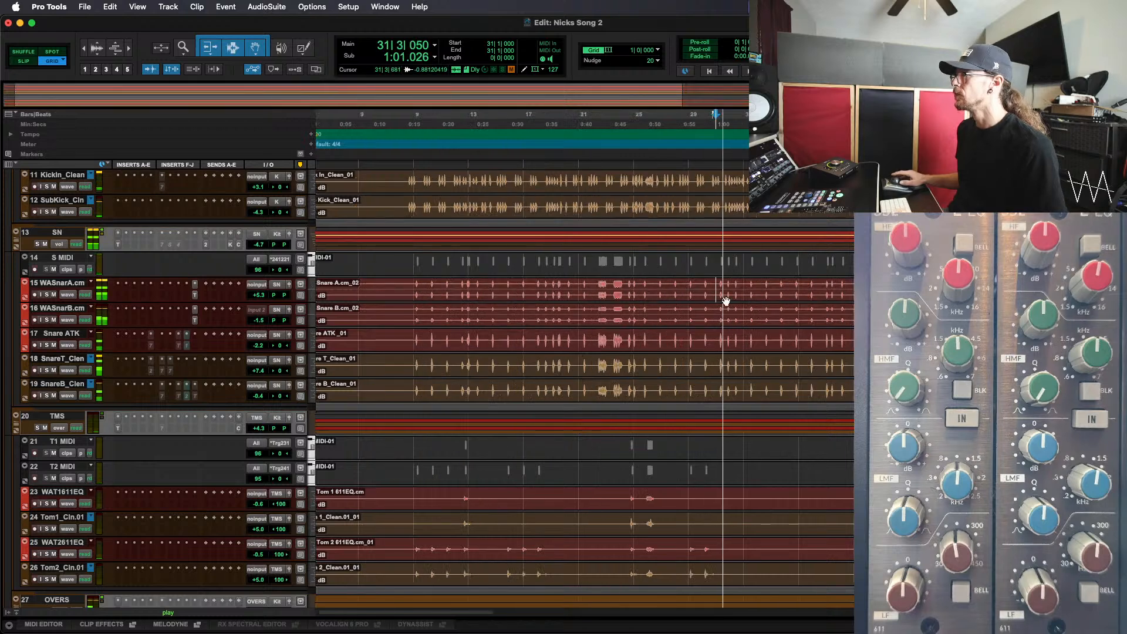
key(space)
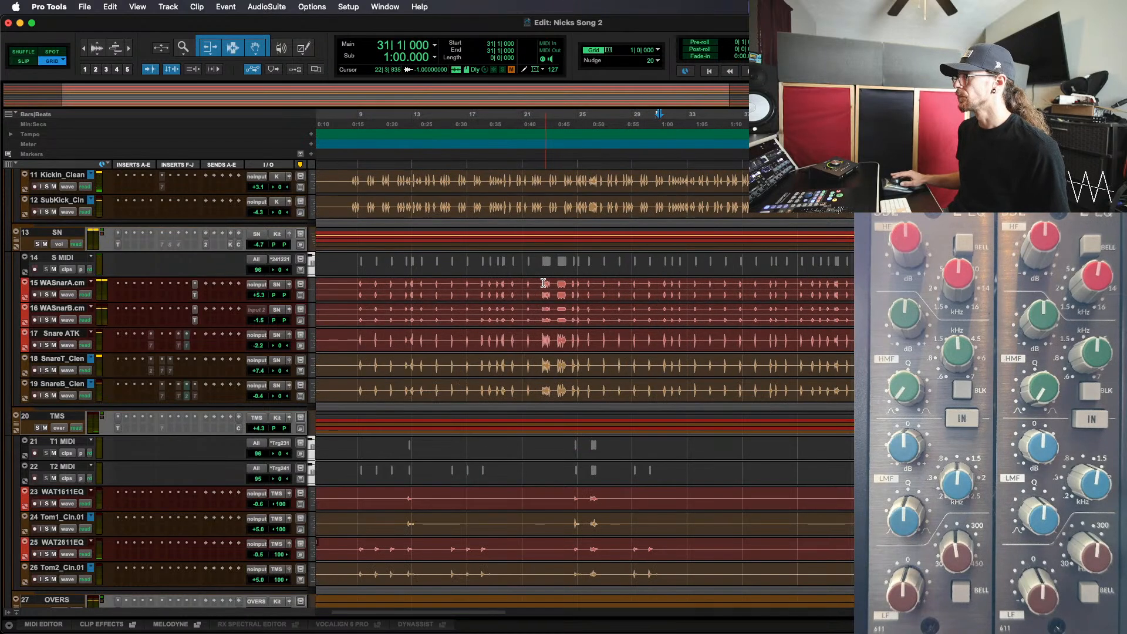
Select bars 22 to 29 on the WASnarA.cm track and play the selection
drag(594, 302, 613, 301)
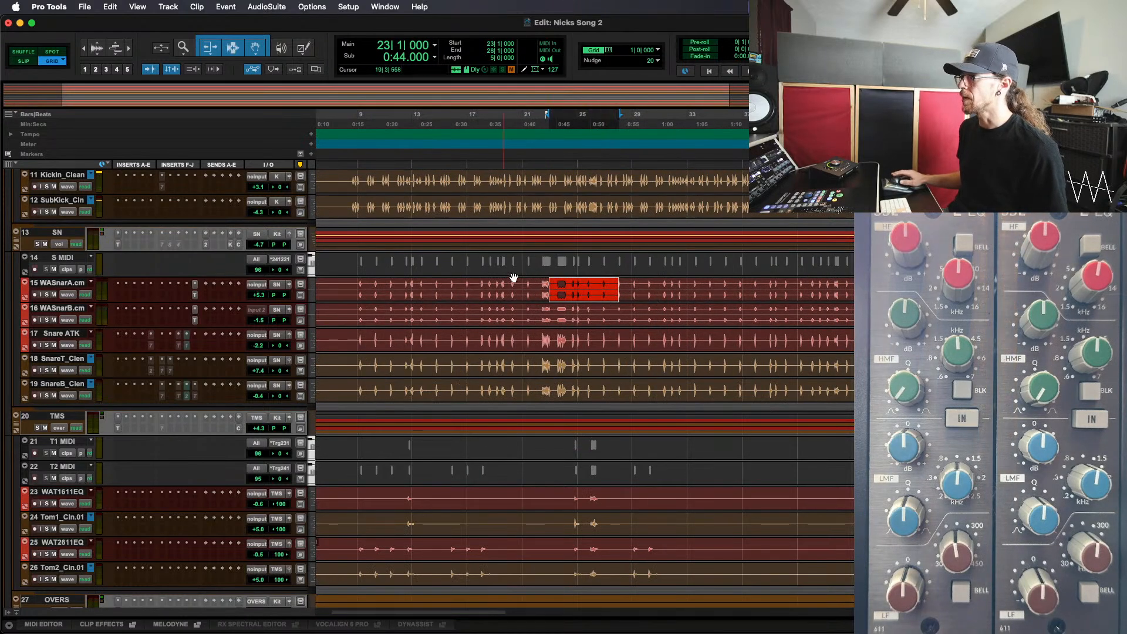
drag(540, 283, 631, 293)
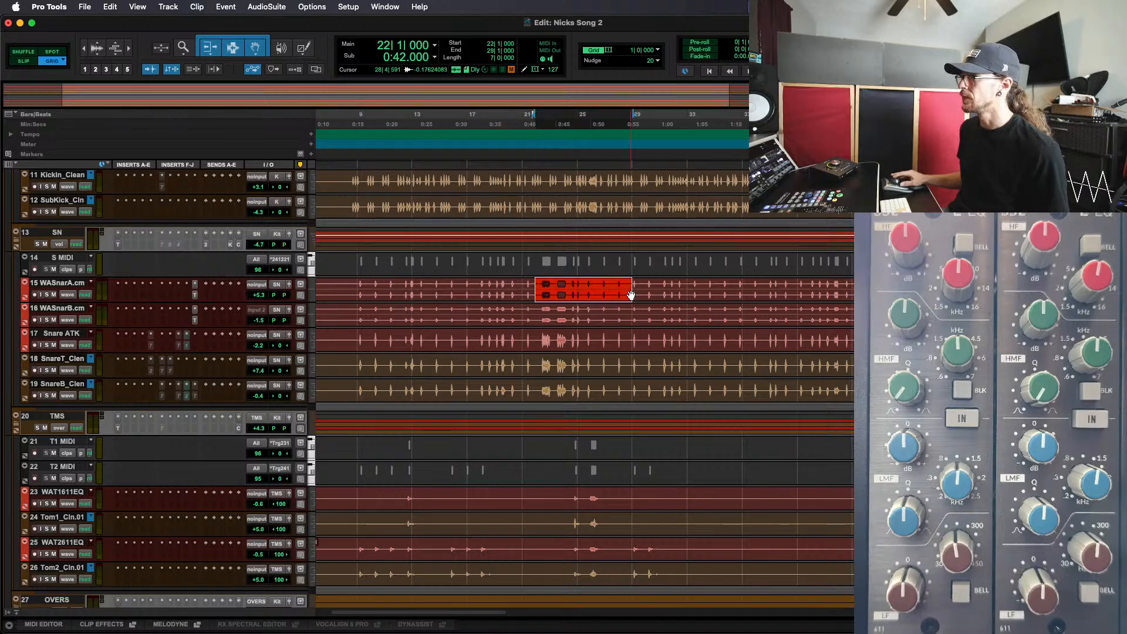
key(space)
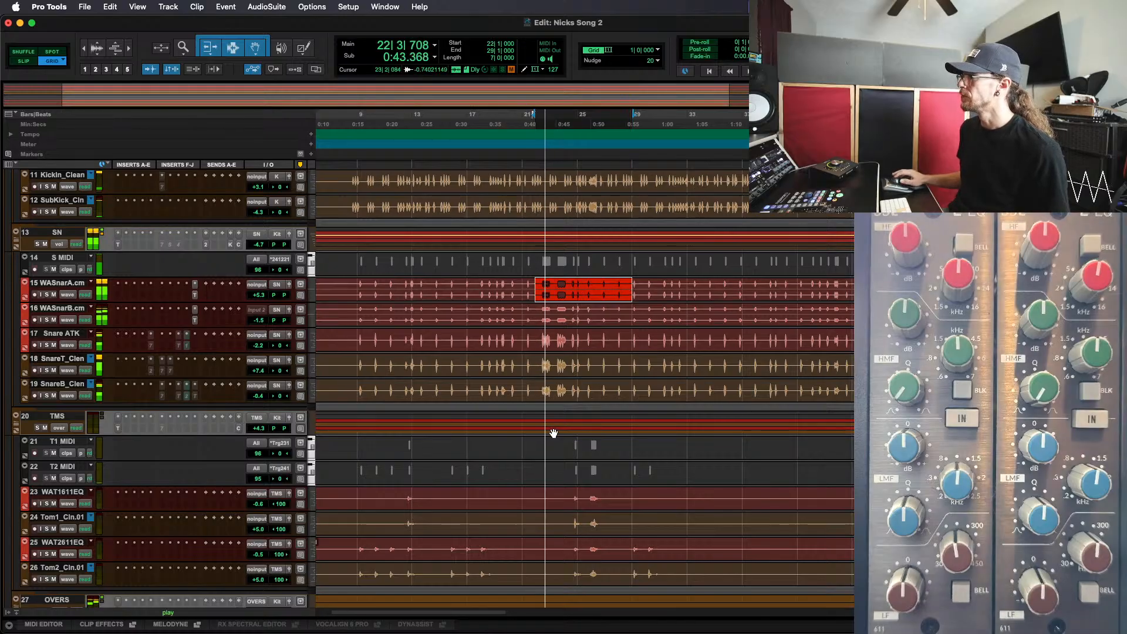
In the mixer, insert PP 1 on K Spike and PP 2 on the kick-in track, each with a Trim plug-in before and after it
key(super+equal)
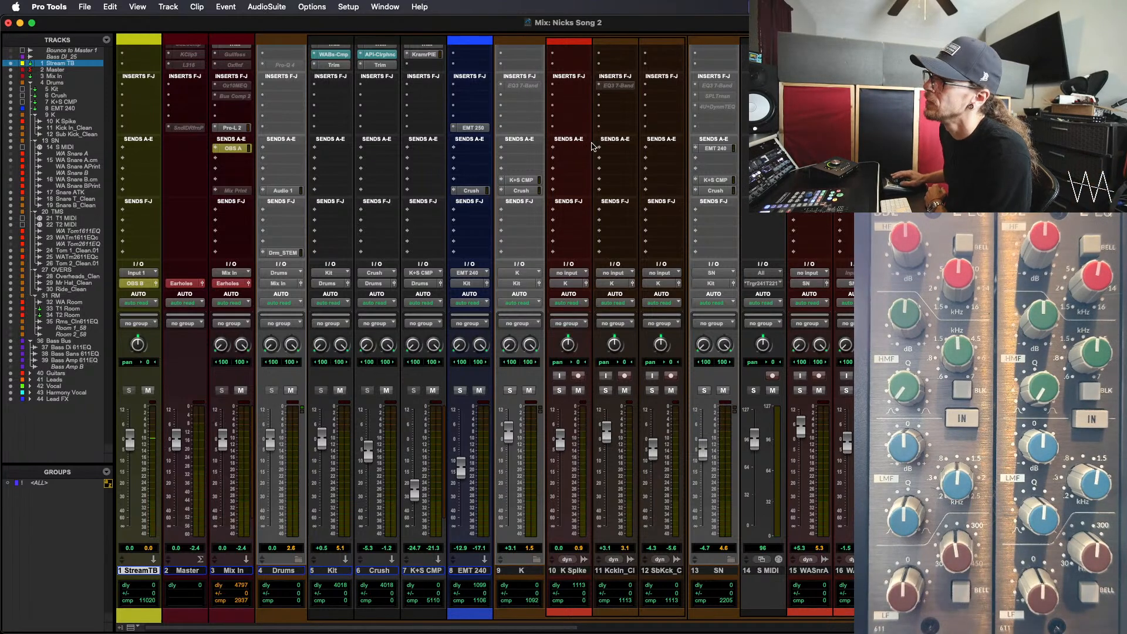
scroll(592, 146, up, 3)
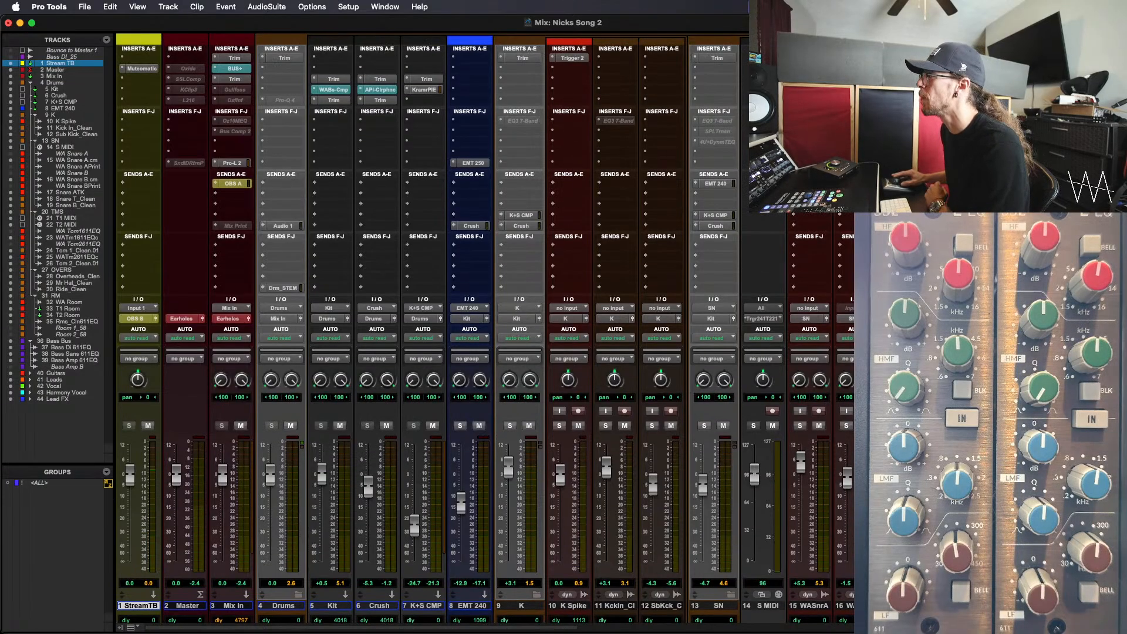
drag(641, 156, 573, 159)
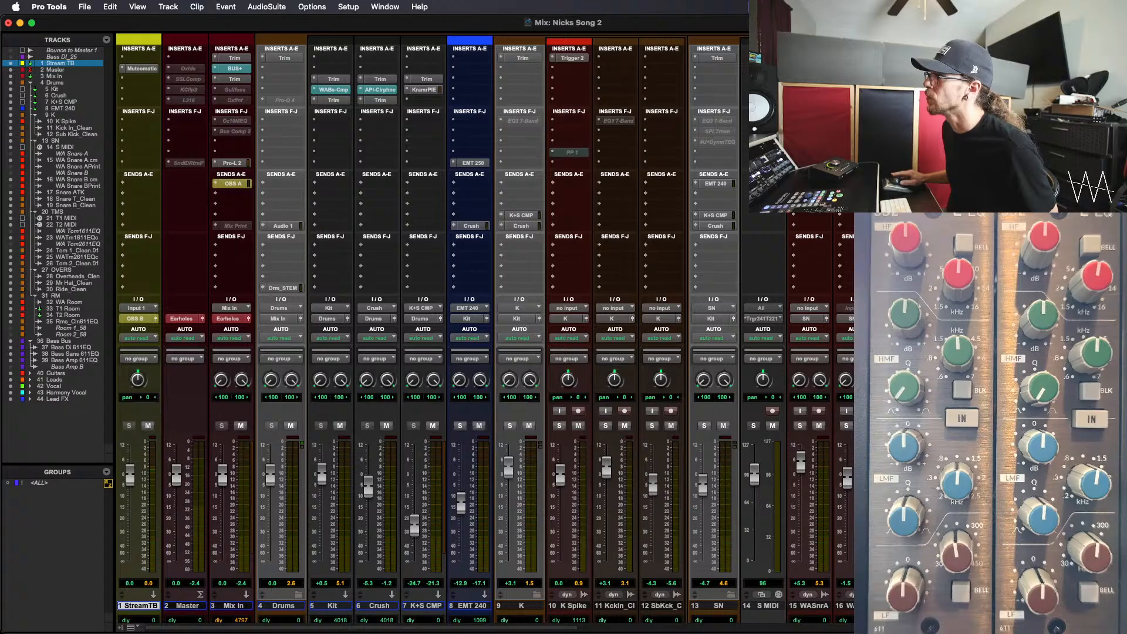
drag(586, 160, 623, 154)
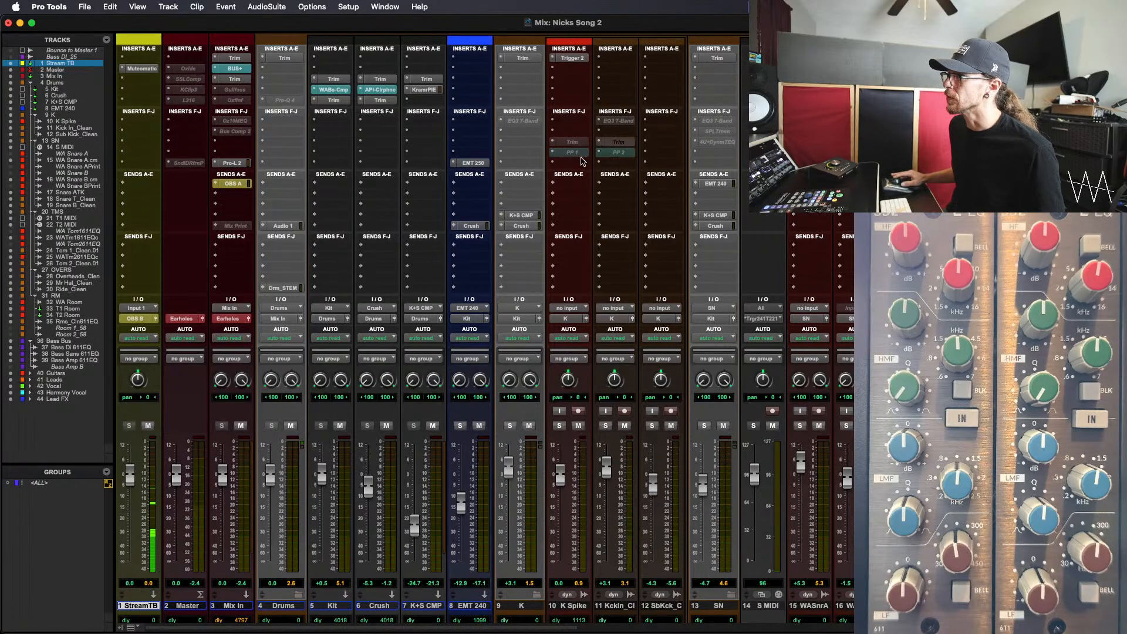
drag(563, 168, 614, 166)
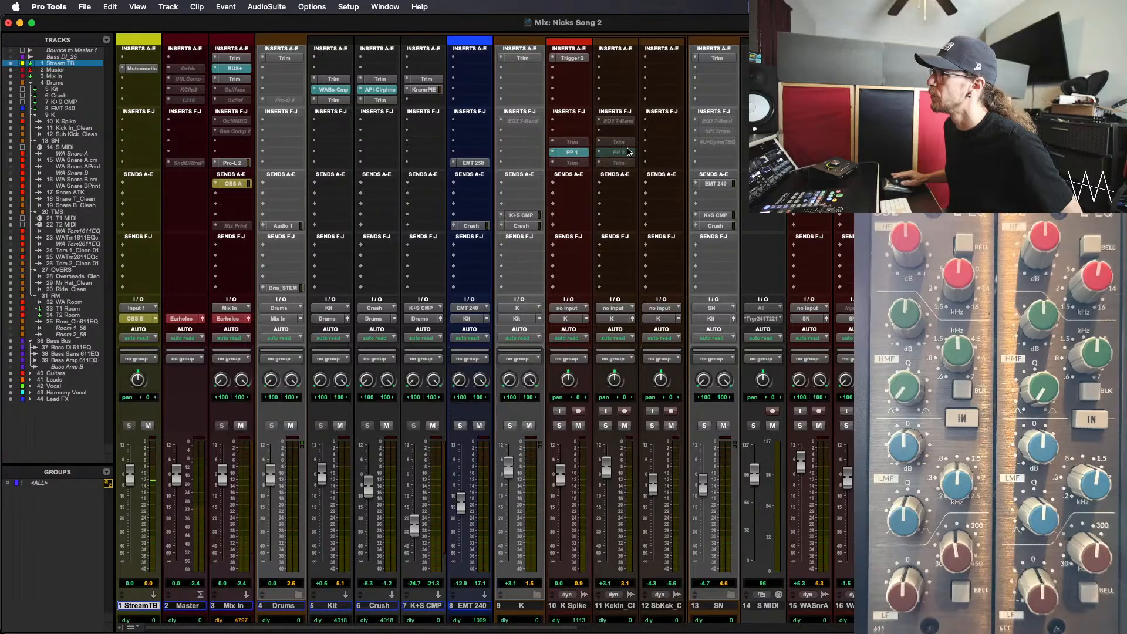
Activate PP 2 on the kick-in track and the Trim plug-ins around PP 1 and PP 2, and play the drums through them
ctrl+super+click(627, 152)
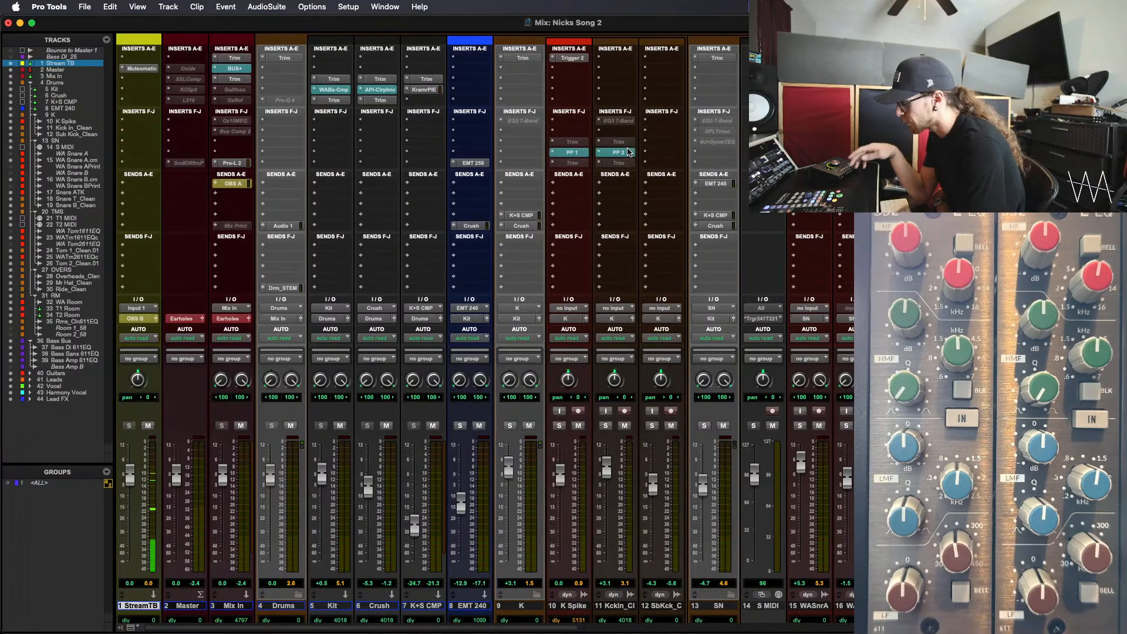
key(space)
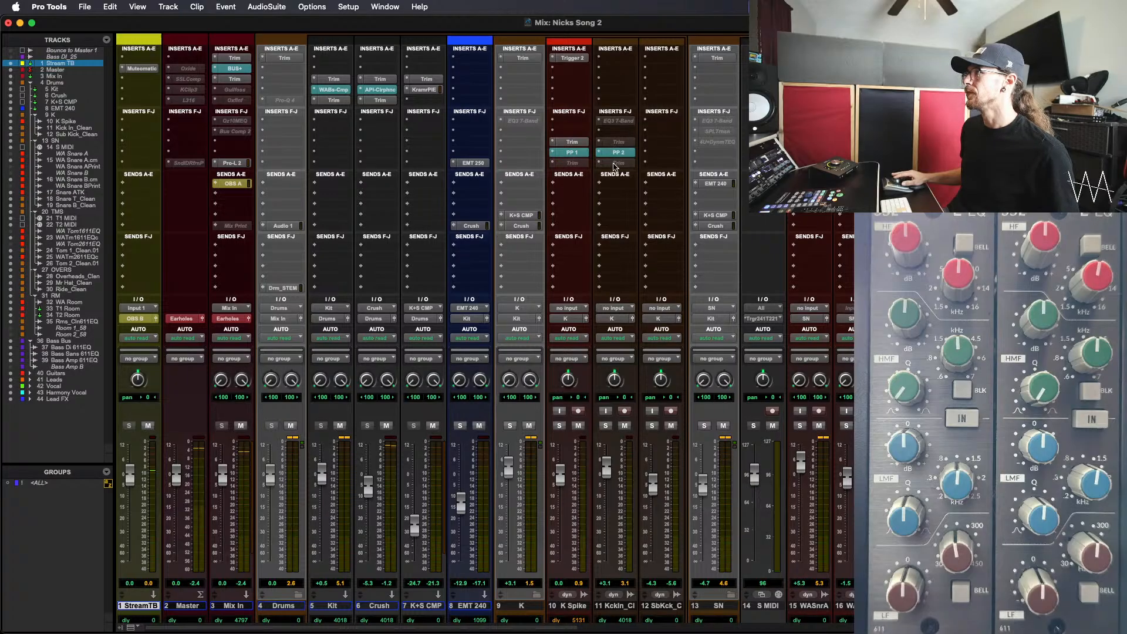
click(571, 142)
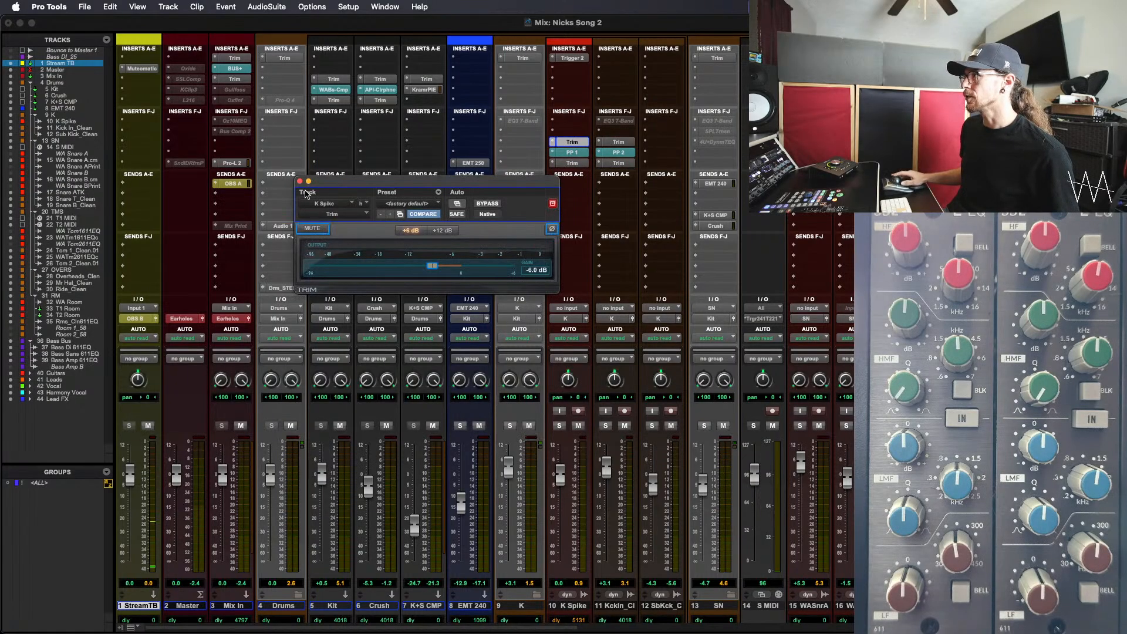
click(300, 181)
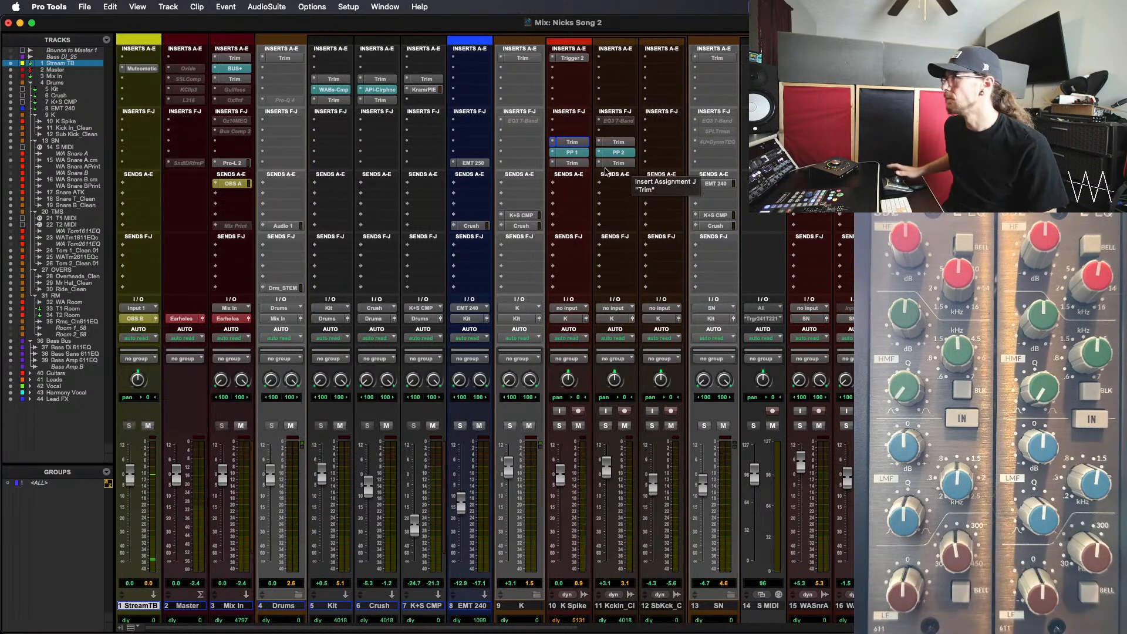
key(space)
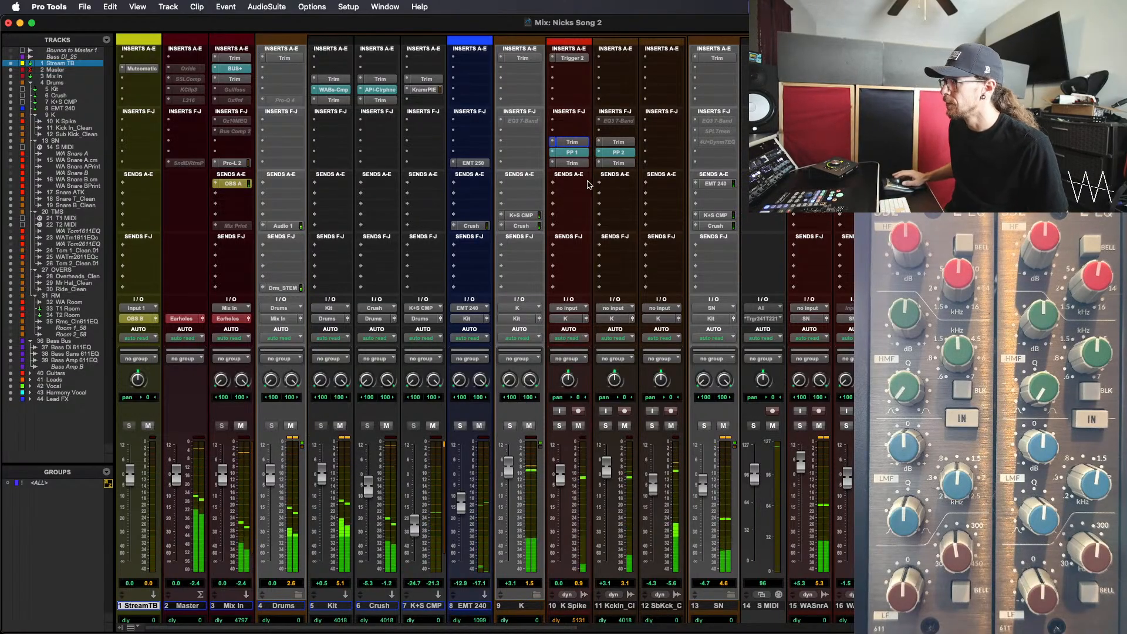
Set the gain of the Trim plug-in after PP 1 on K Spike to +6.0 dB
click(580, 163)
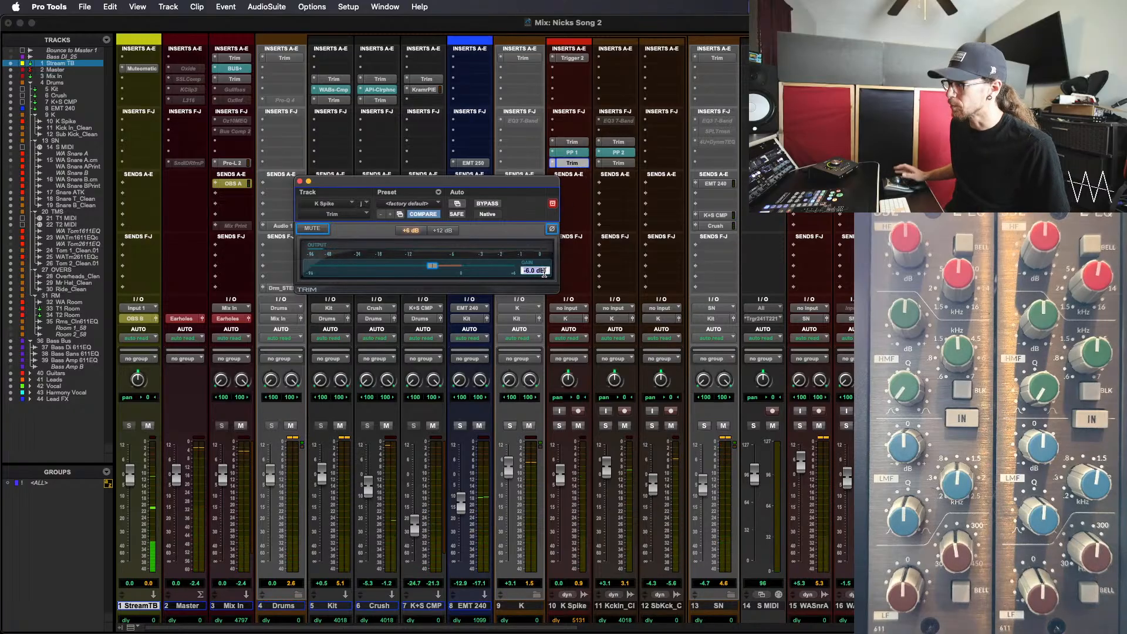
click(545, 274)
text(6)
key(Return)
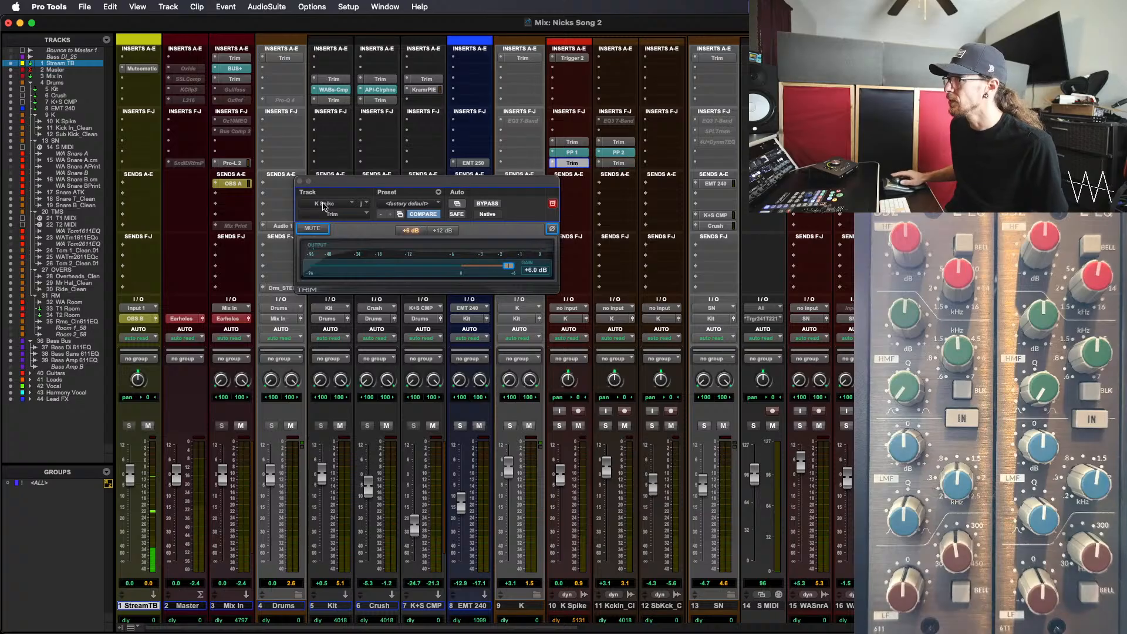
click(300, 182)
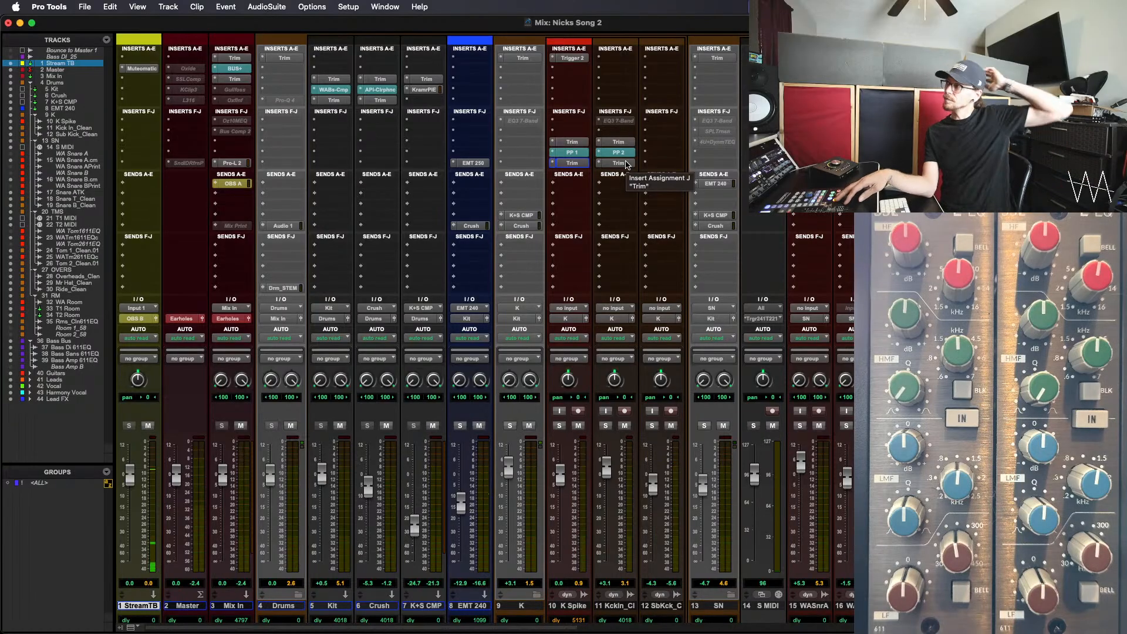
Unmute the Bass Bus to hear the kick with the bass, and save the session
scroll(806, 427, right, 15)
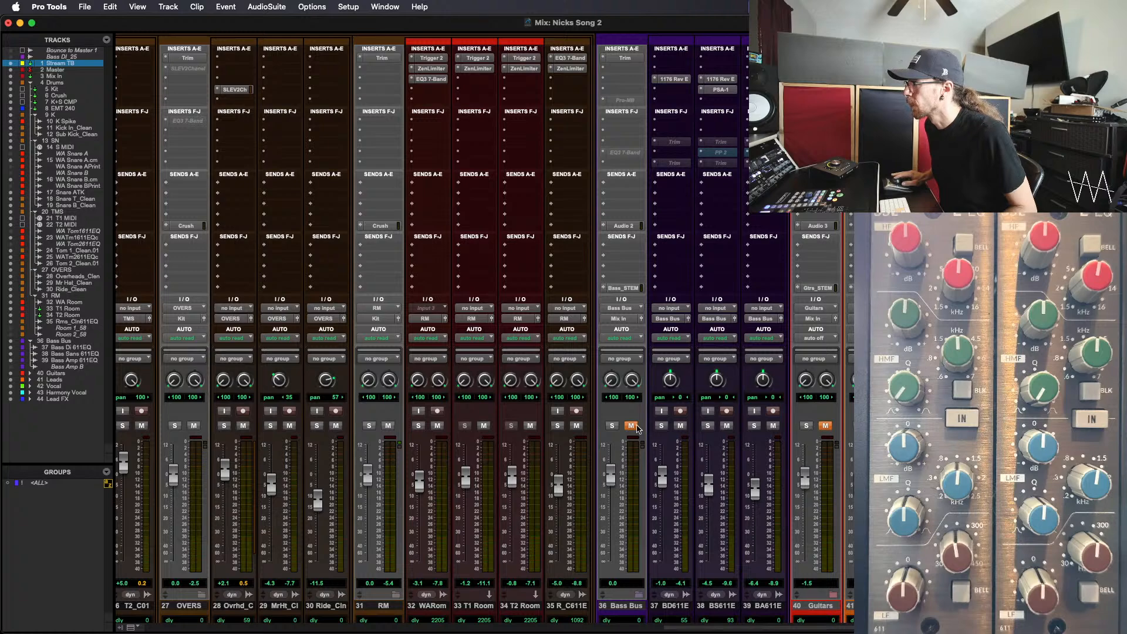
scroll(553, 322, left, 10)
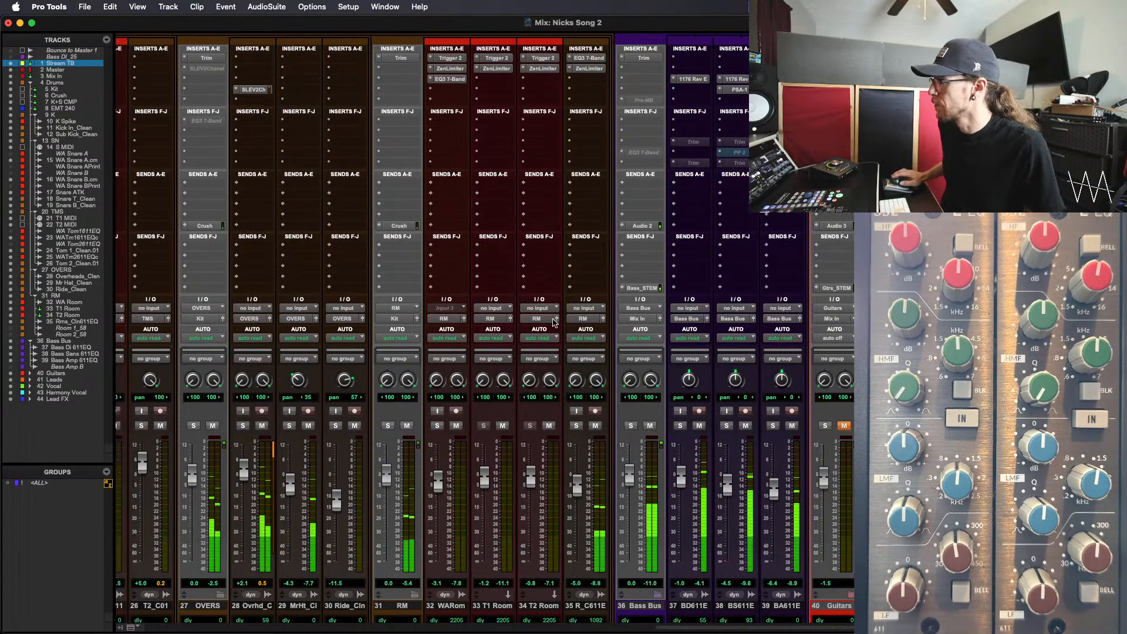
scroll(554, 321, left, 6)
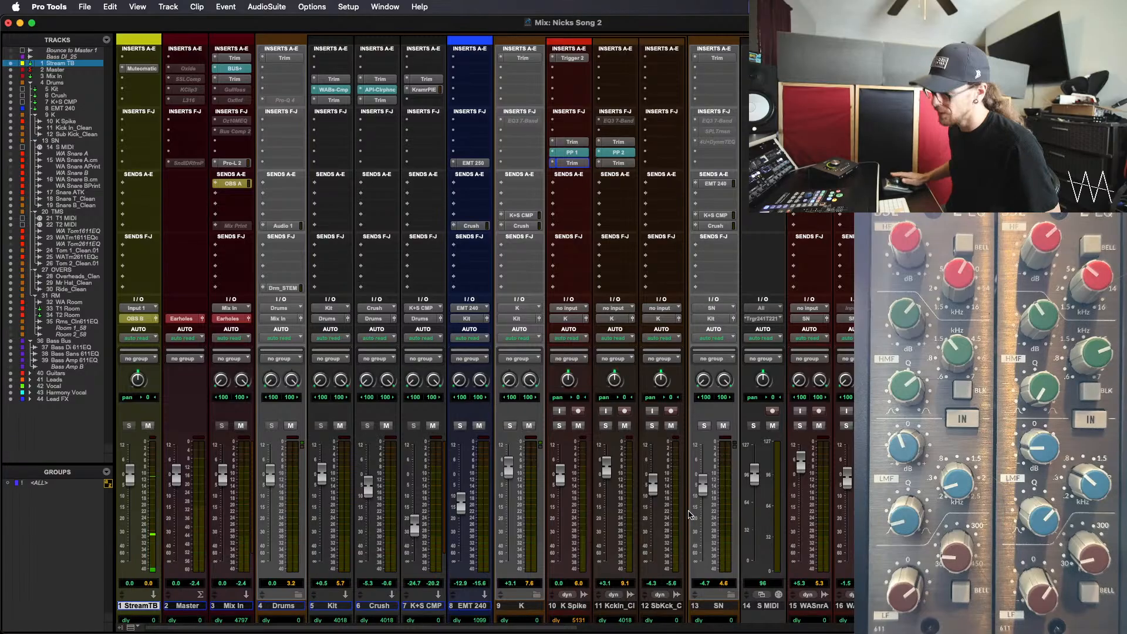
key(super+s)
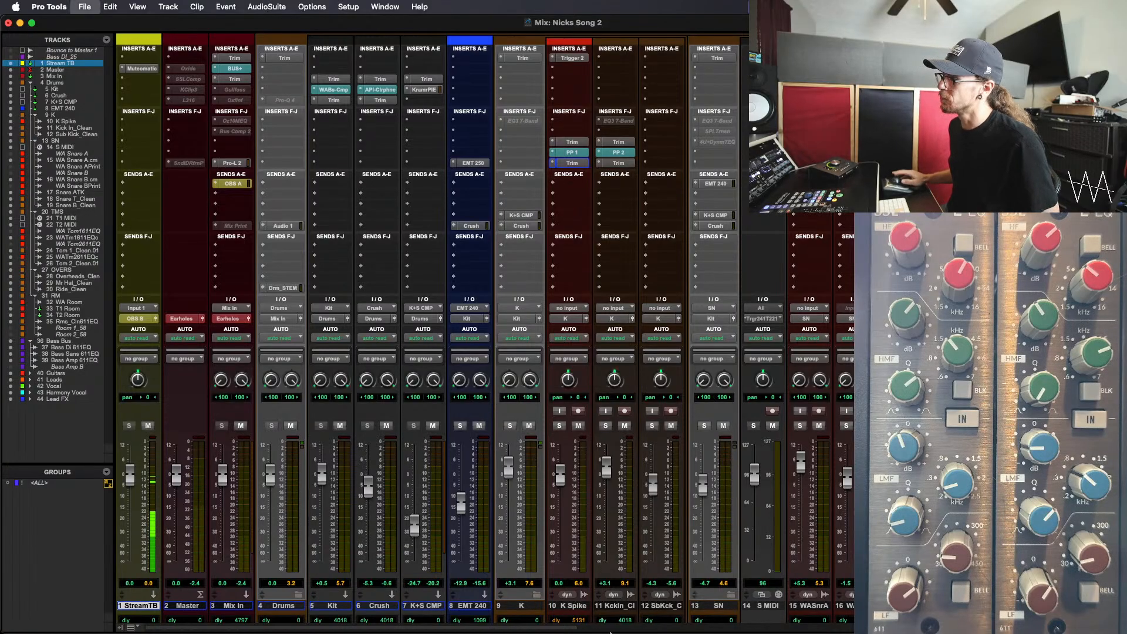
Select the K Spike and Kick In_Clean tracks and select their audio from bar 6 to bar 94 in the Edit window
click(568, 605)
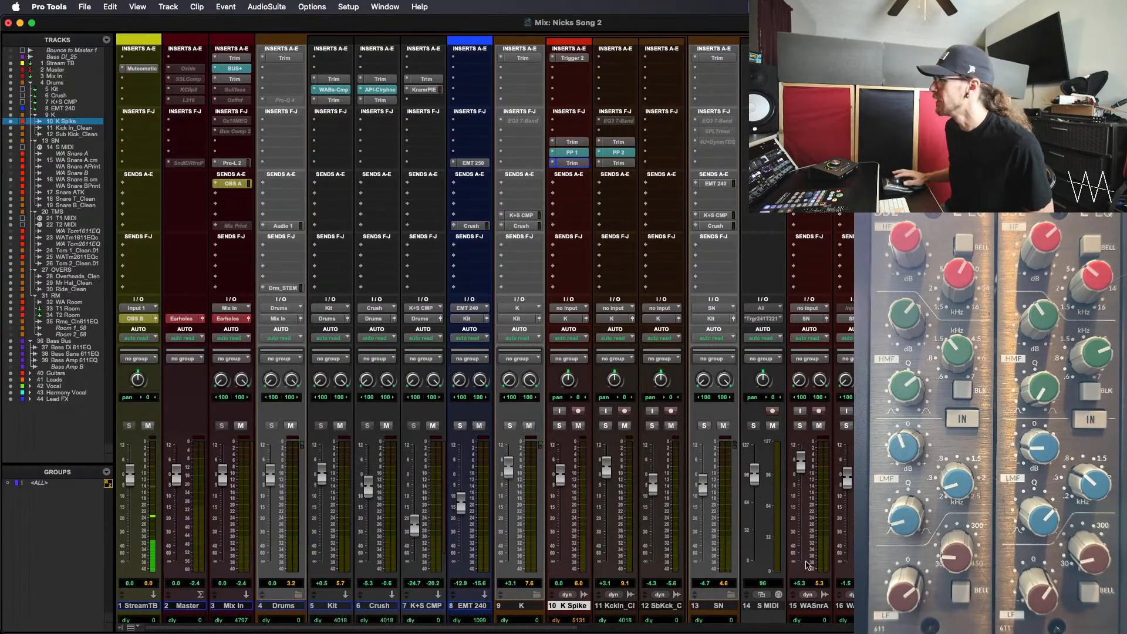
scroll(660, 594, right, 15)
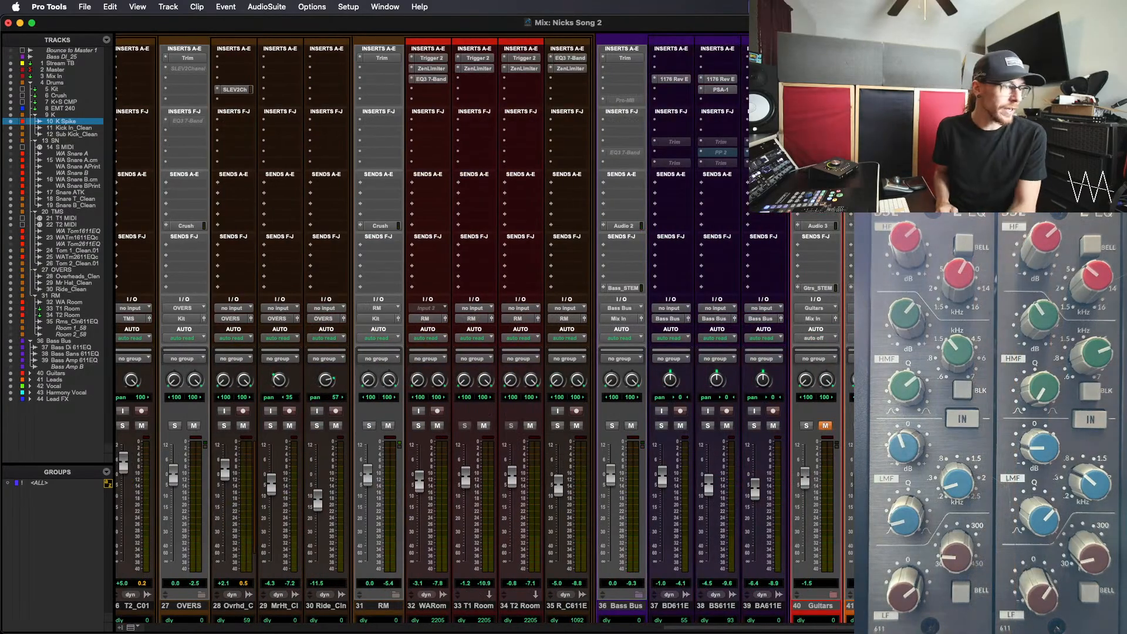
scroll(681, 471, left, 15)
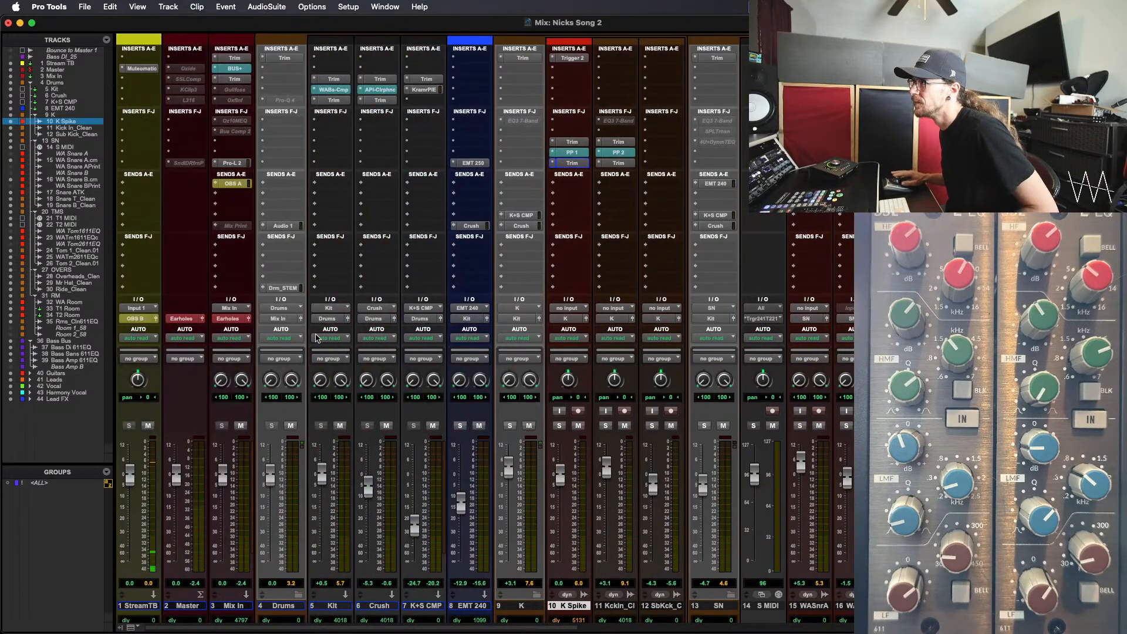
click(617, 607)
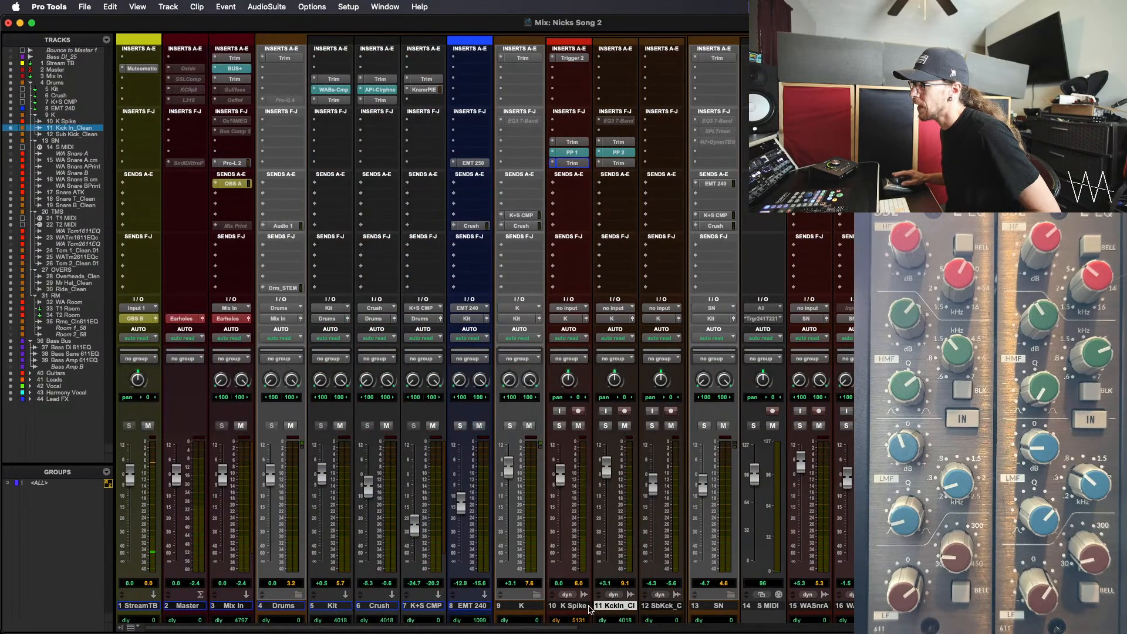
key(super+equal)
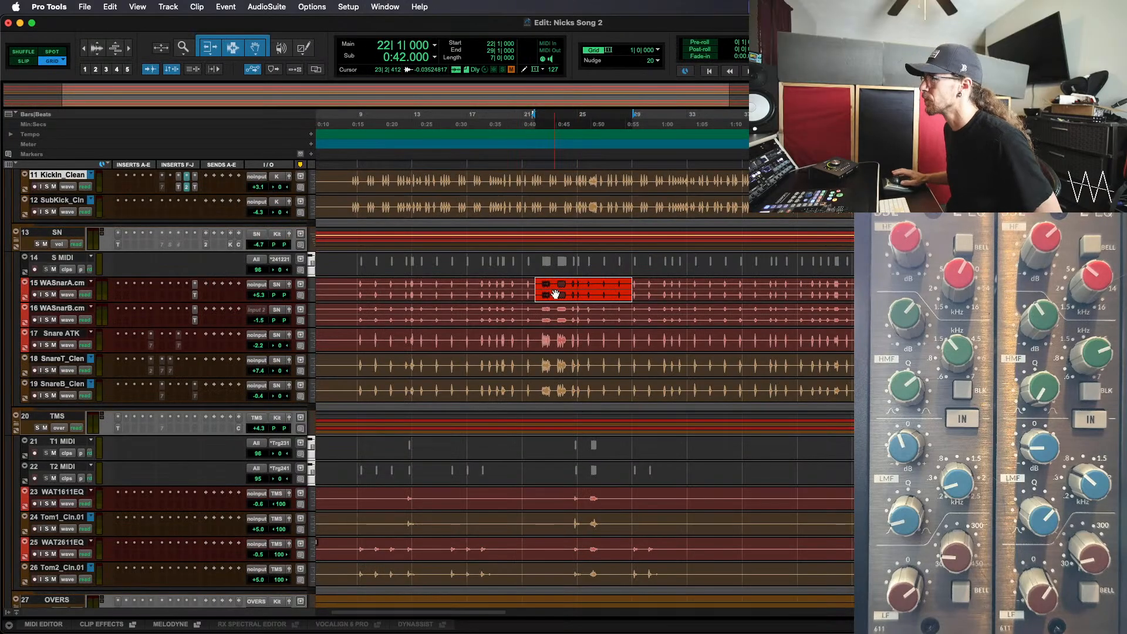
key(r)
key(r)
scroll(532, 302, up, 4)
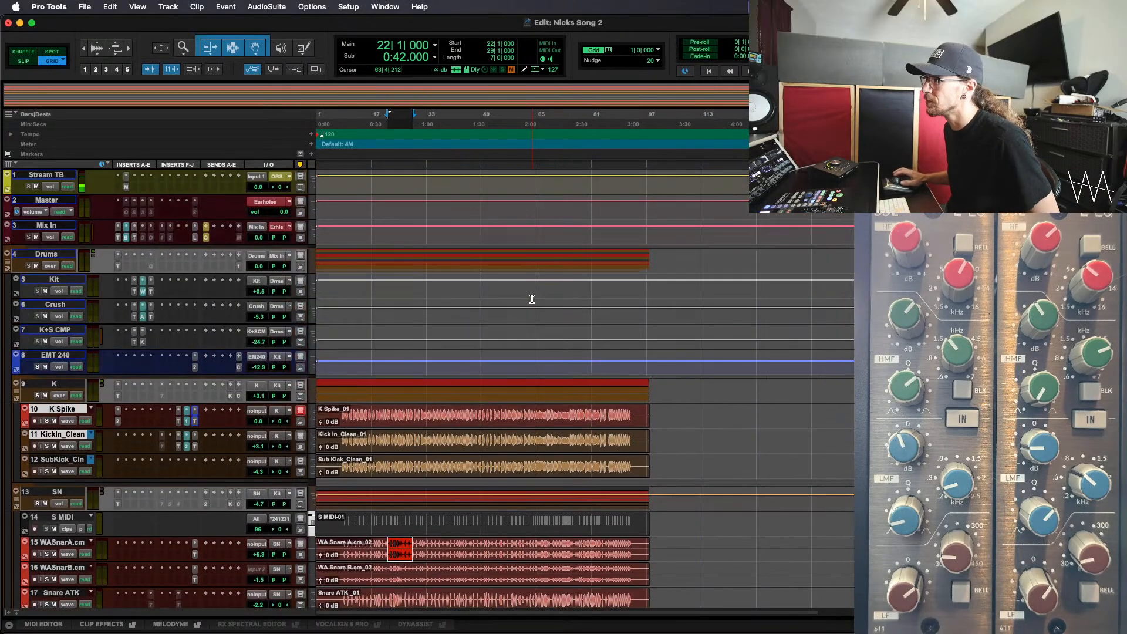
drag(637, 337, 334, 380)
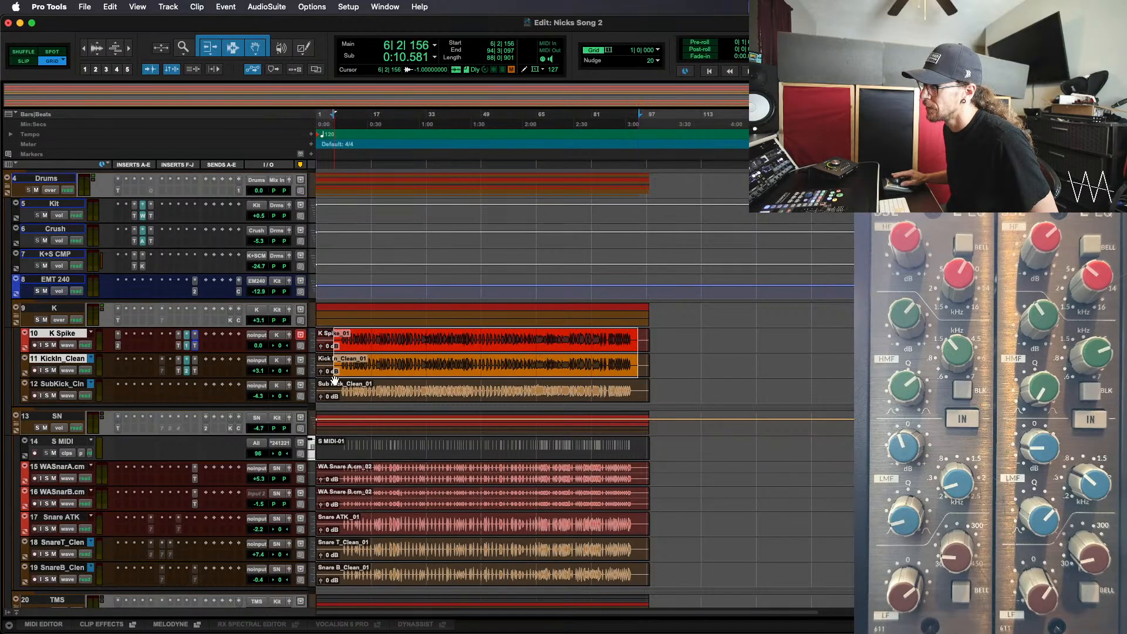
Commit both kick tracks up to the final Trim insert, using the edit selection with consolidated clips and making the source tracks inactive
right_click(196, 350)
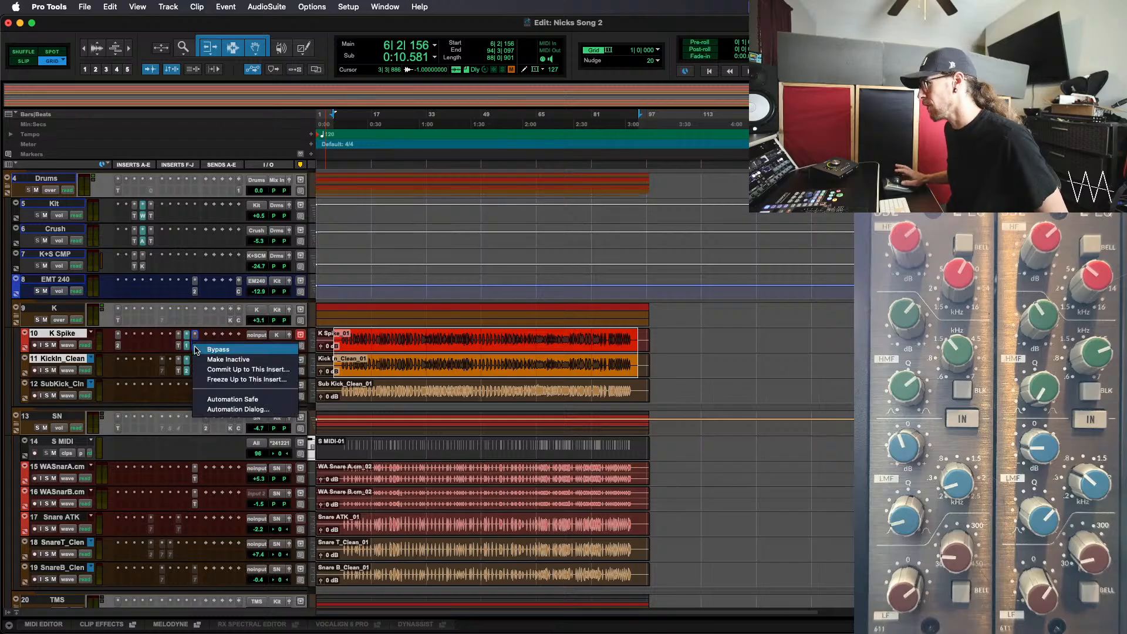
click(233, 374)
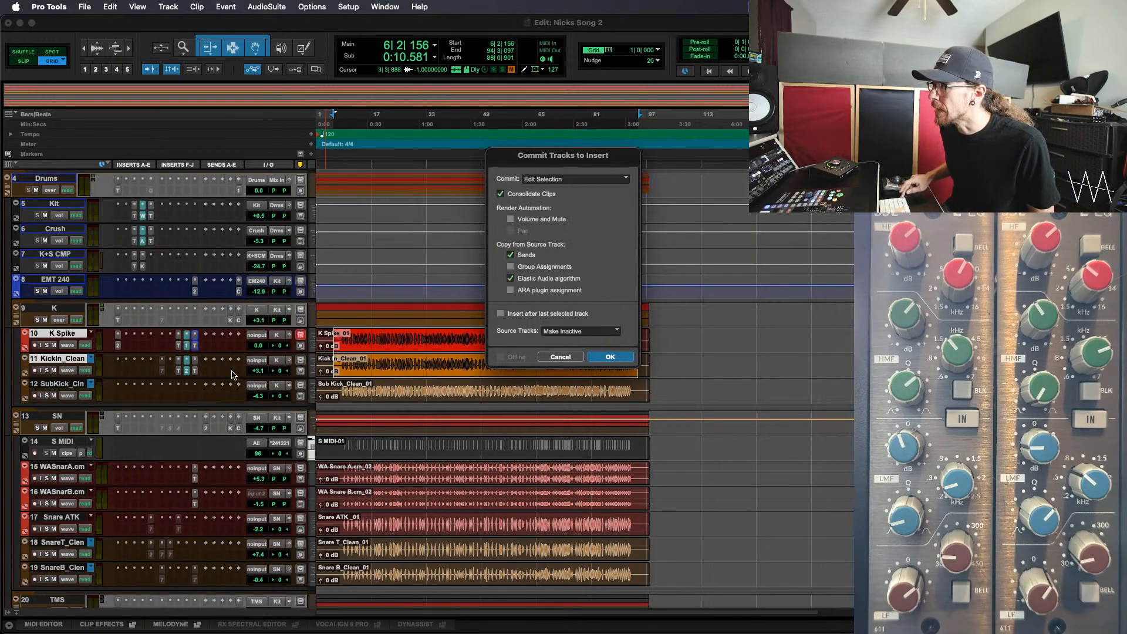
key(Return)
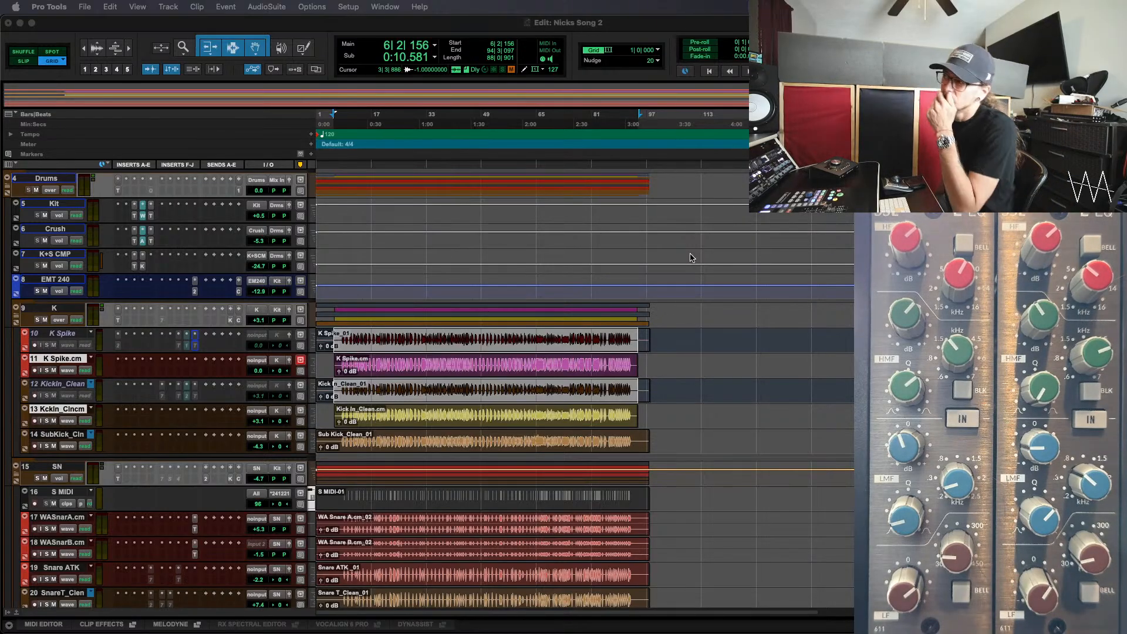
click(681, 376)
click(676, 364)
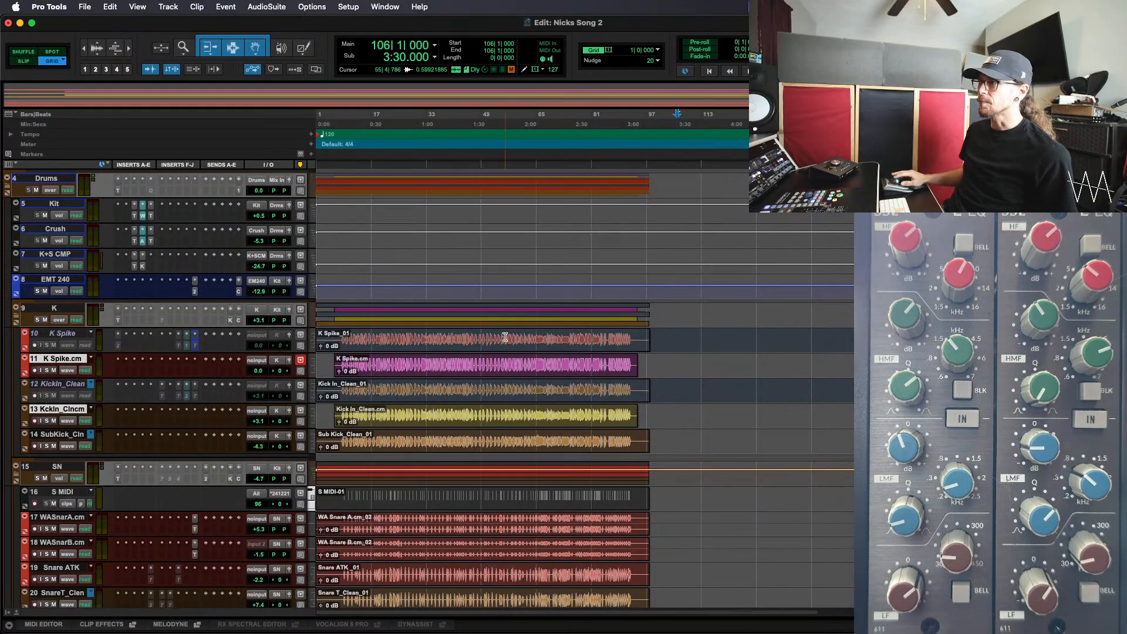
Select the K Spike.cm clip, and duplicate the main playlists of the inactive K Spike and Kick In_Clean tracks
click(425, 371)
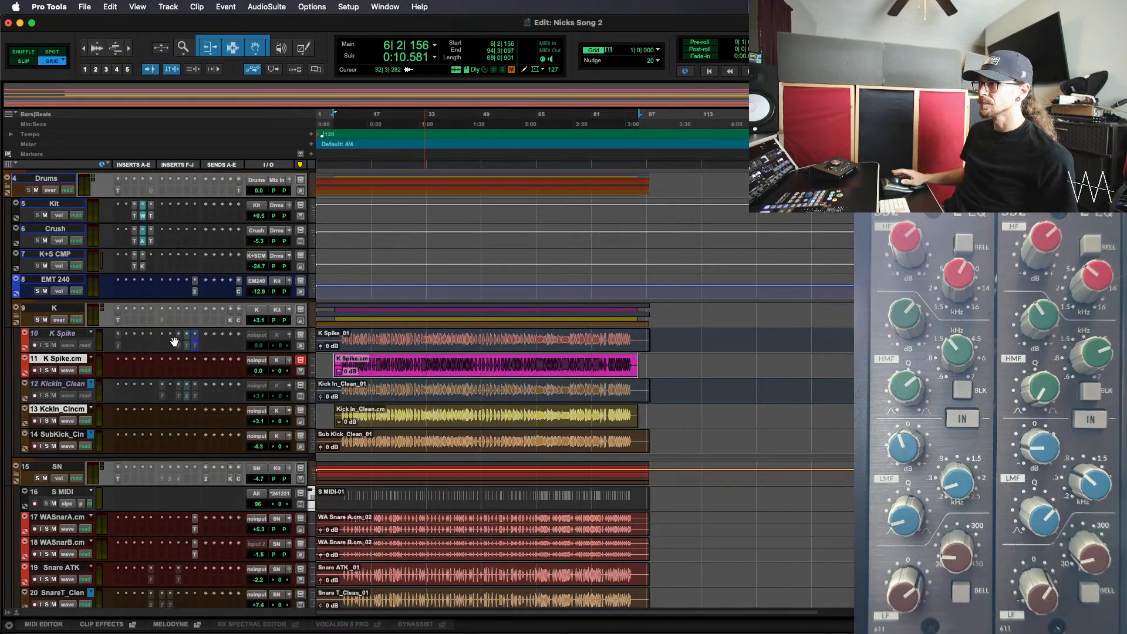
click(75, 334)
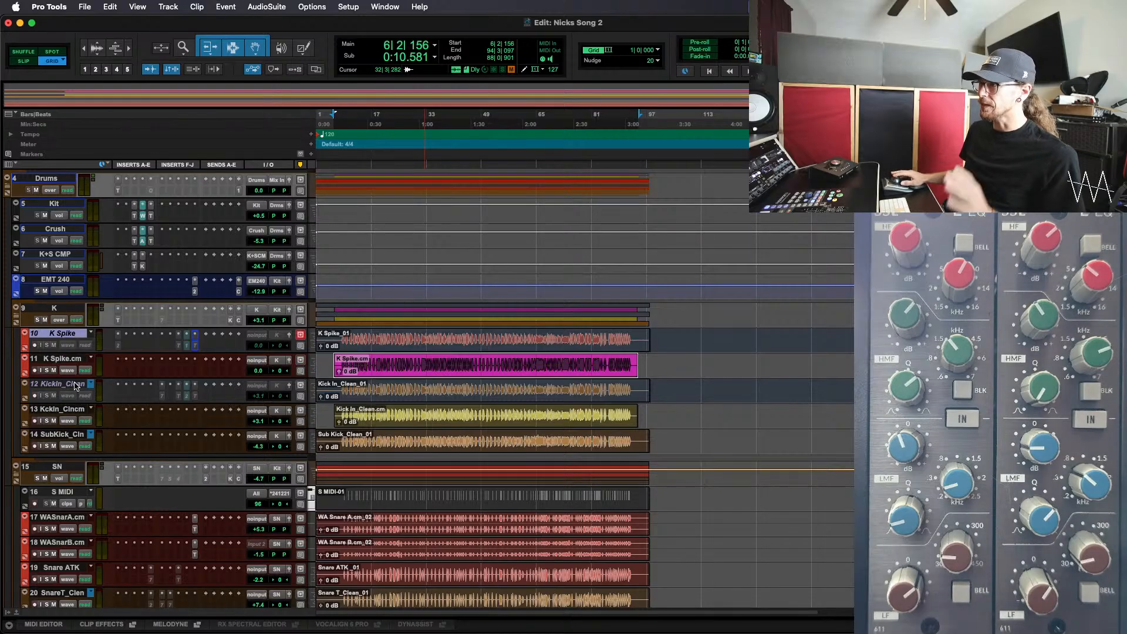
super+click(71, 385)
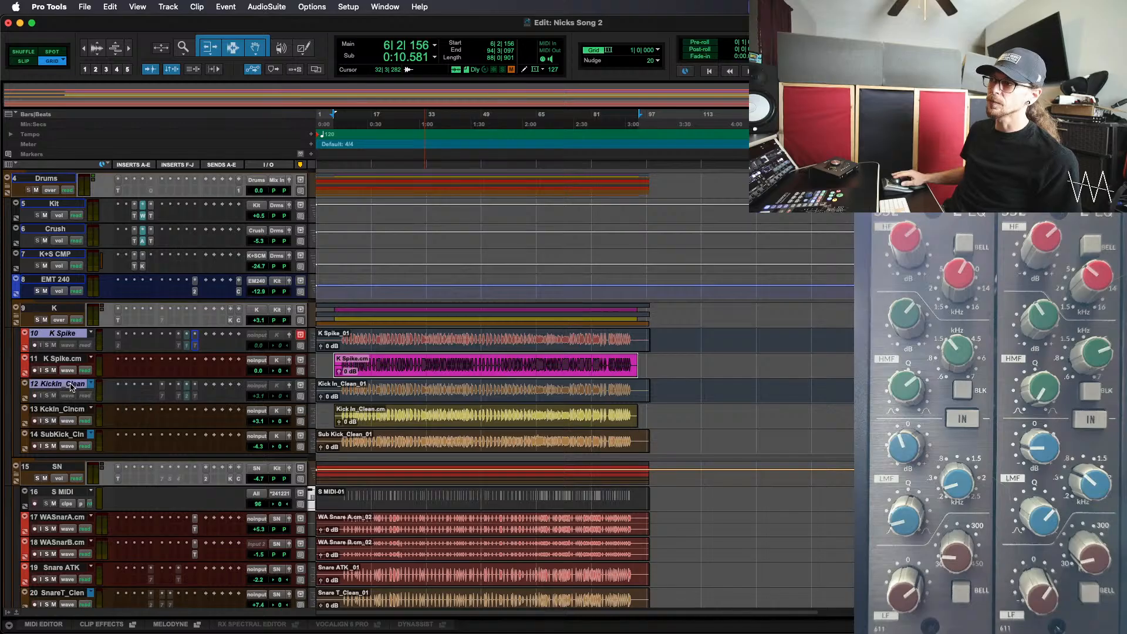
click(92, 385)
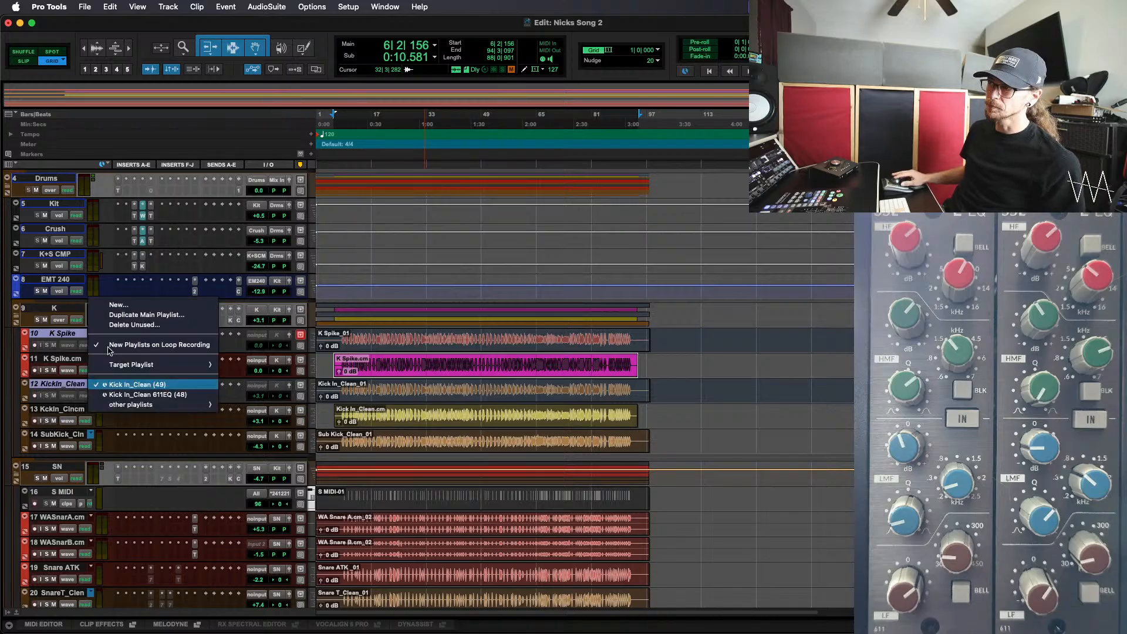
click(126, 317)
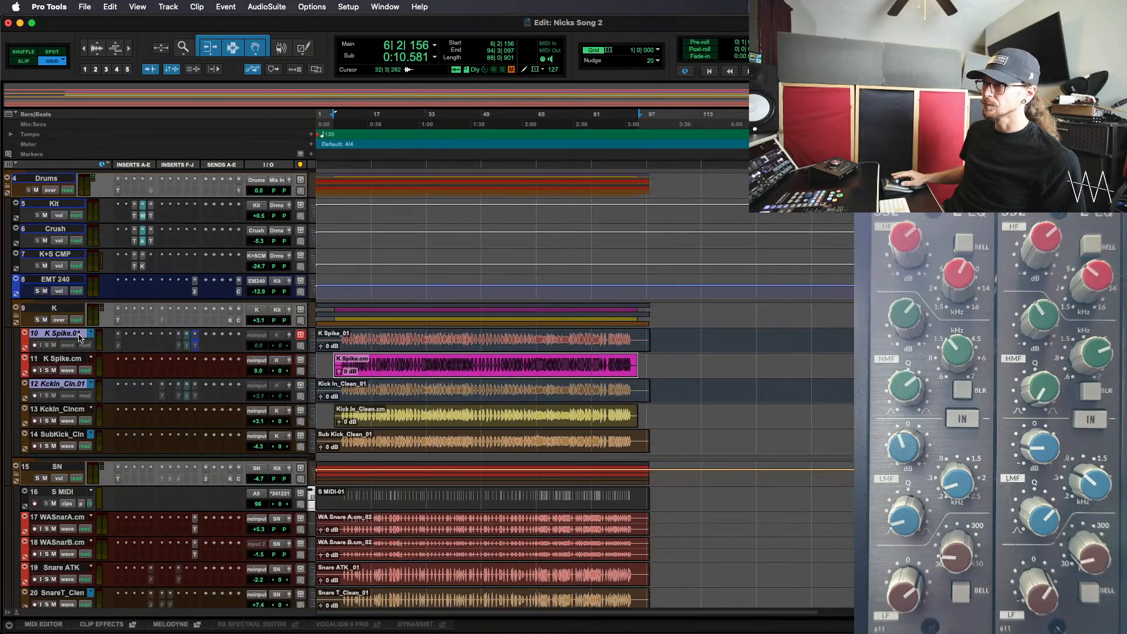
Rename the K Spike.01 track as WA Kick 611EQ
double_click(60, 333)
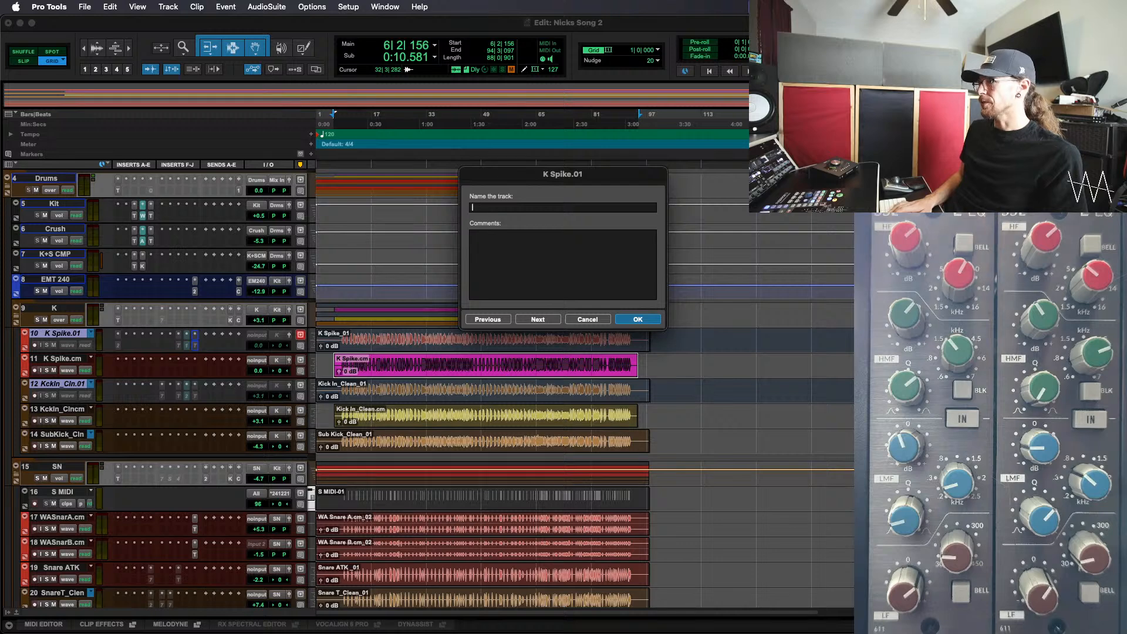
text(q)
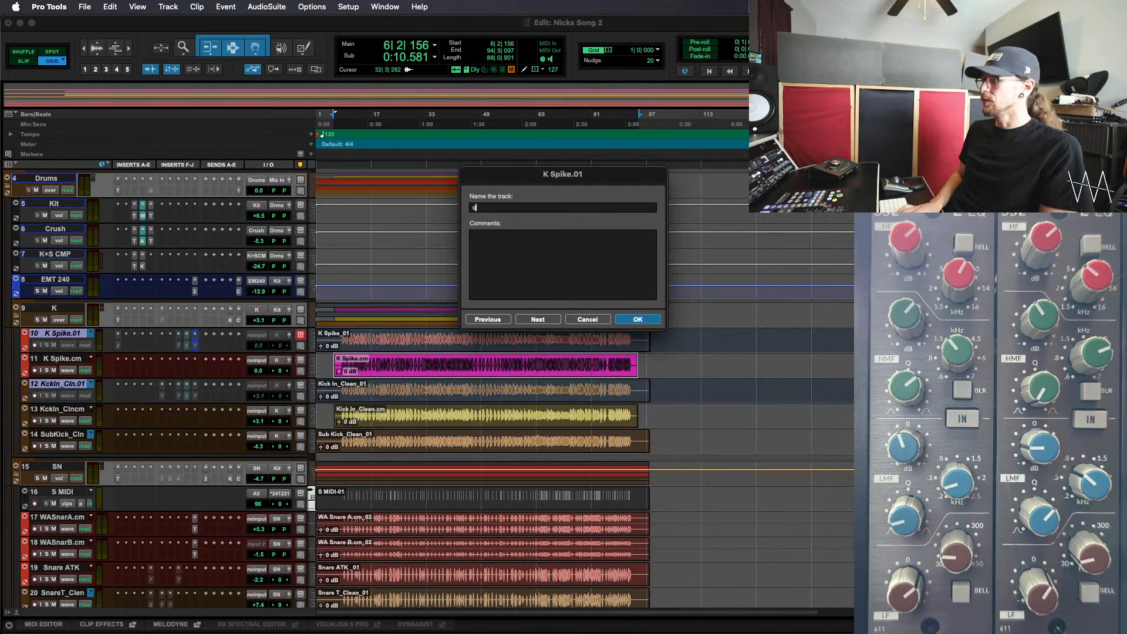
text(A K)
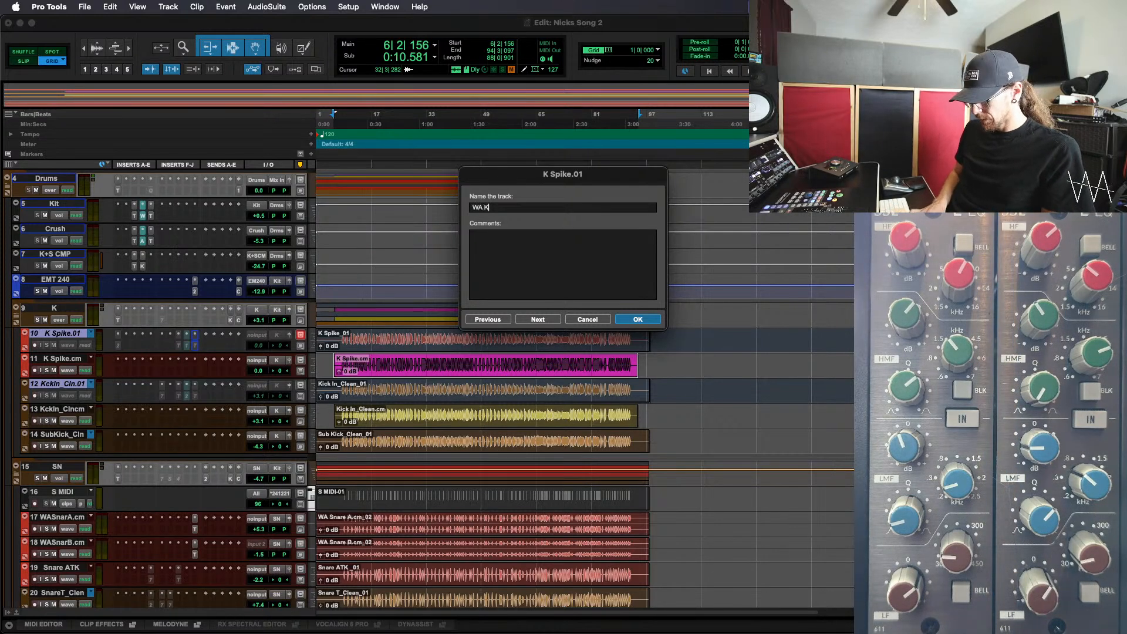
text(ick 611EQ)
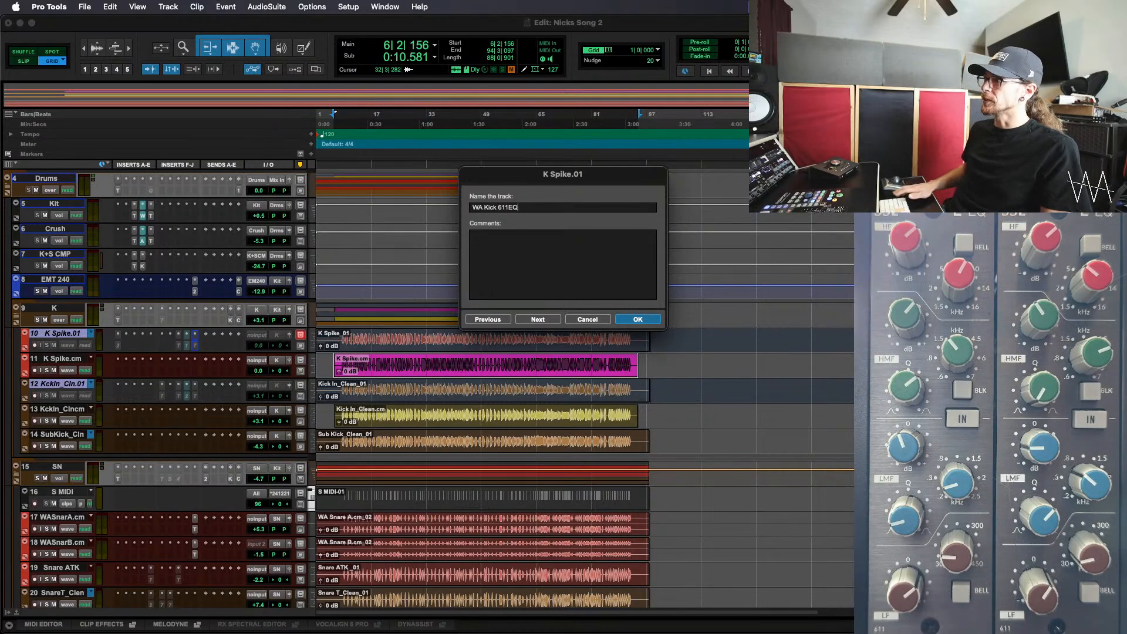
key(Return)
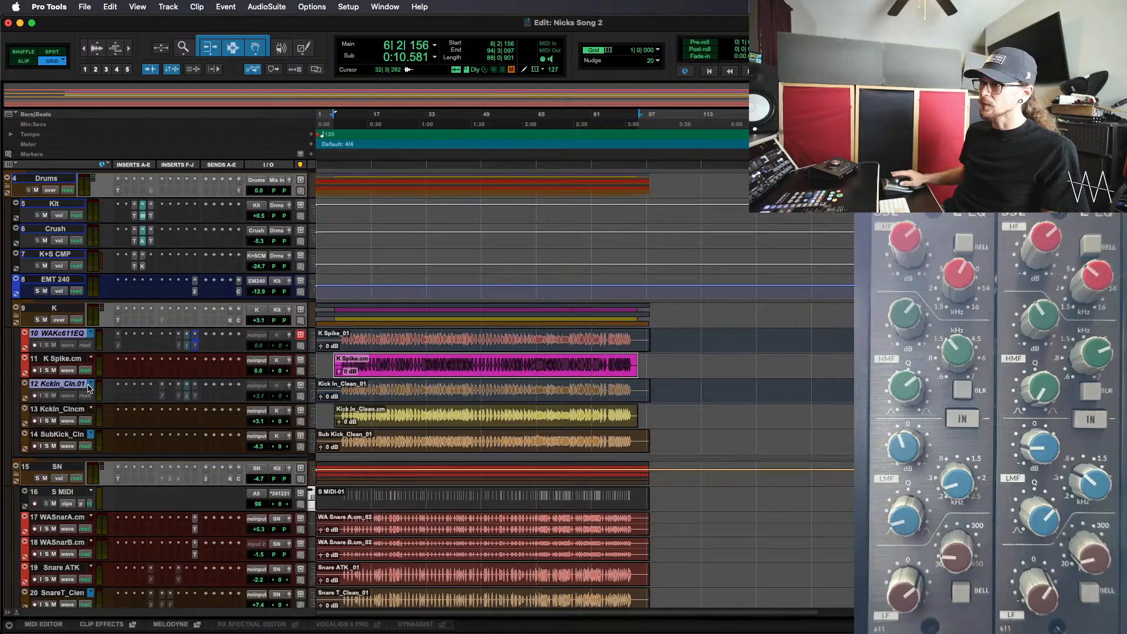
Rename the Kick In_Clean.01 track as Kick In_611EQ
double_click(82, 387)
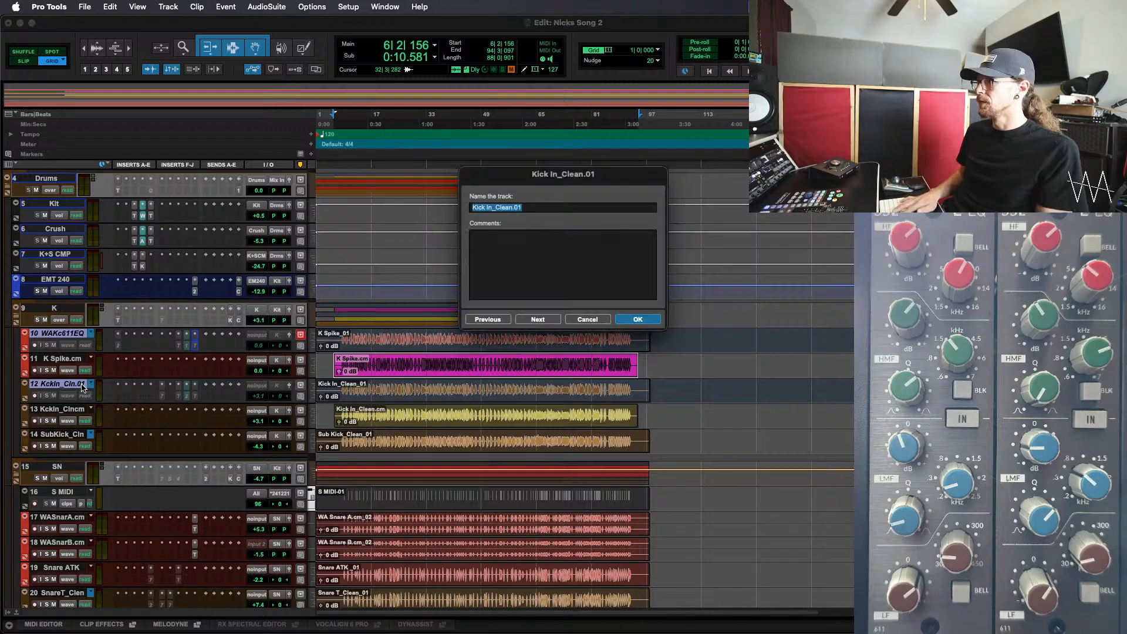
key(Right)
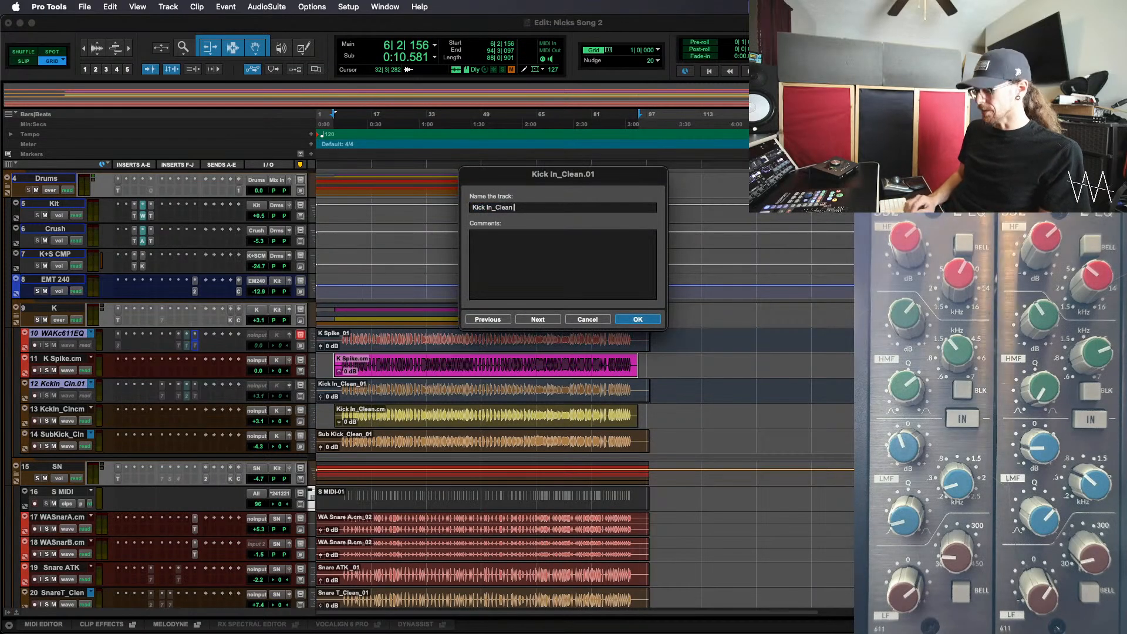
text(611EQ)
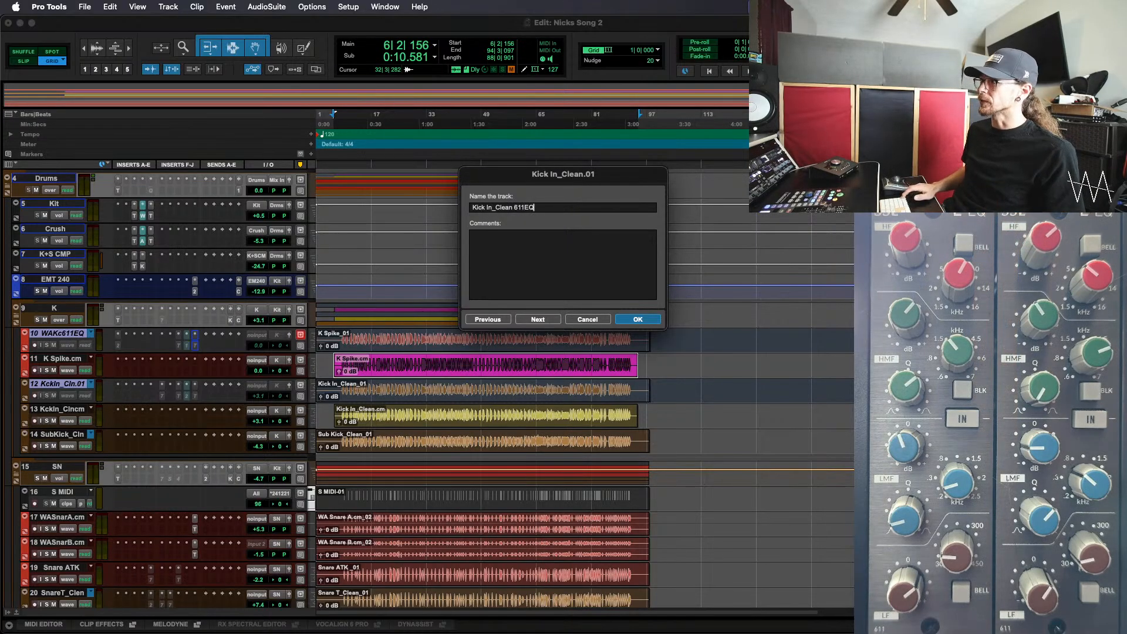
key(Return)
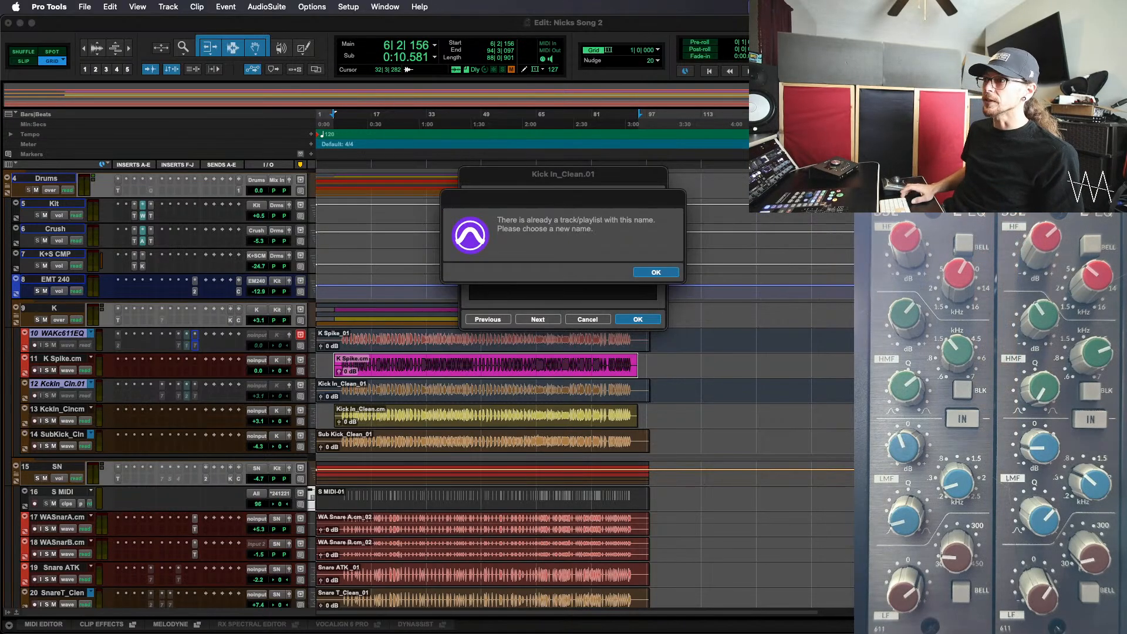
click(656, 273)
key(Right)
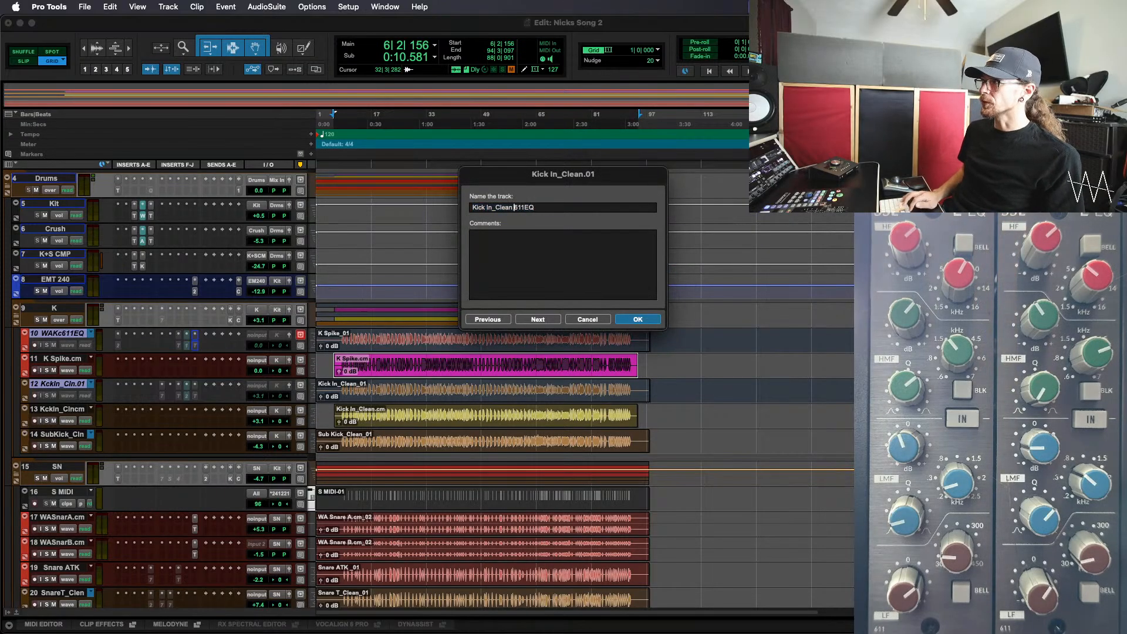
key(BackSpace)
key(BackSpace)
key(BackSpace)
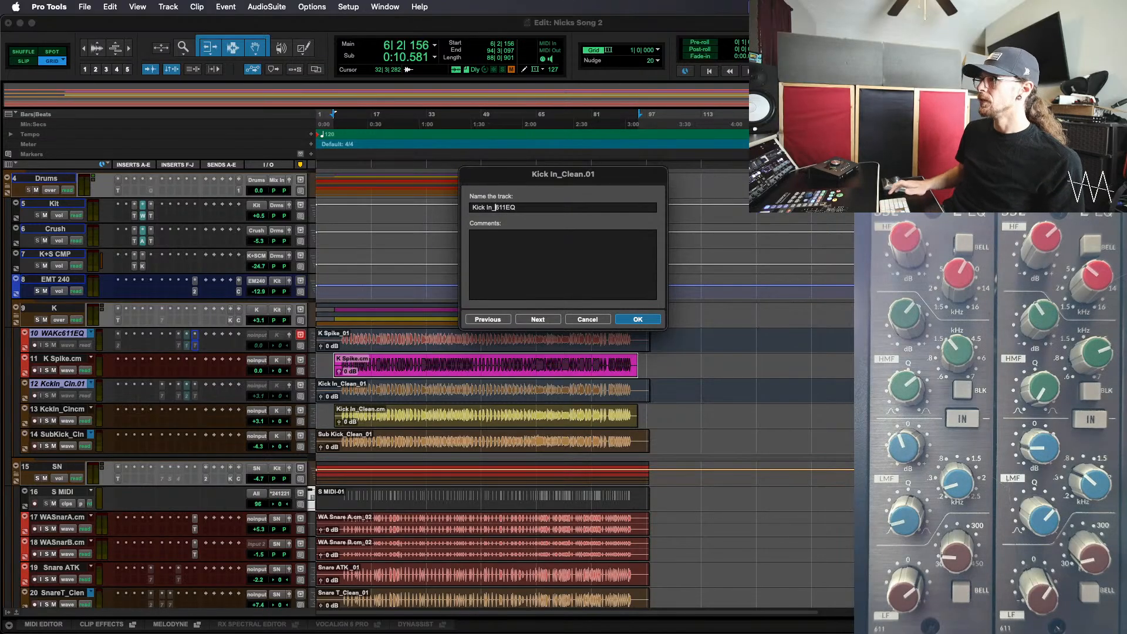
key(Return)
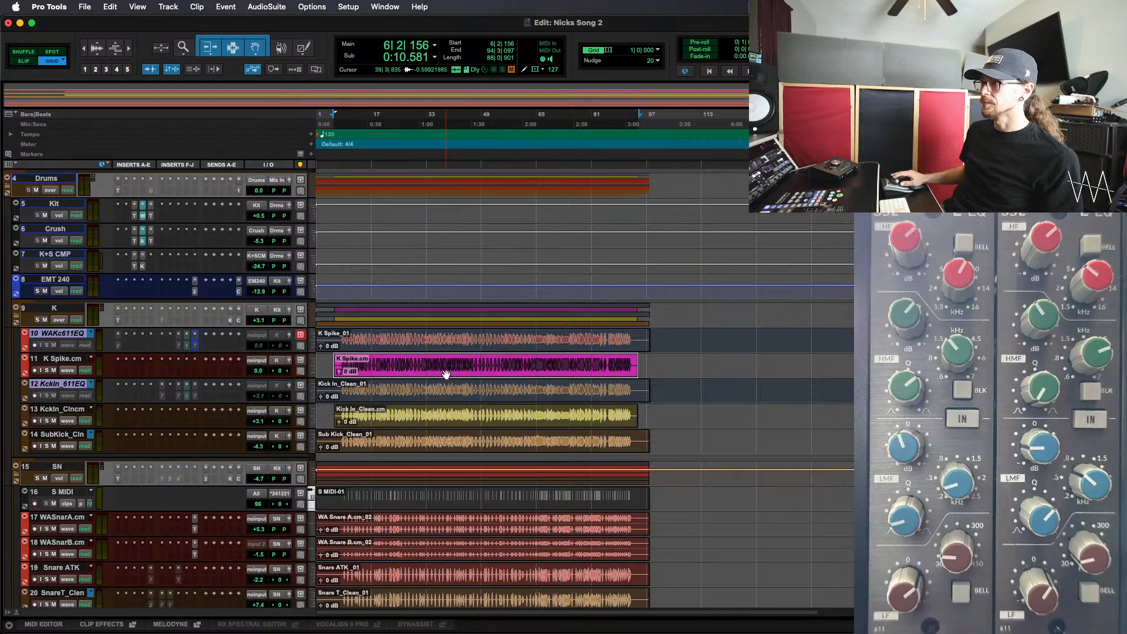
Move the K Spike.cm clip onto the WA Kick 611EQ track and the Kick In_Clean.cm clip onto the Kick In_611EQ track, keeping their timeline positions
click(451, 345)
drag(450, 346, 450, 347)
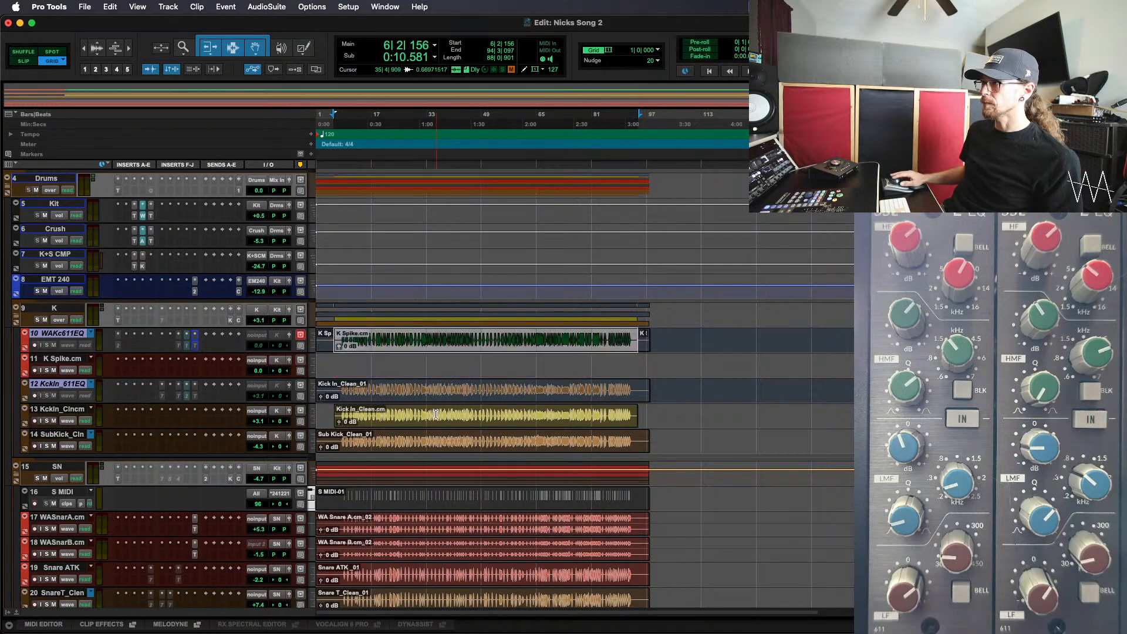
click(434, 422)
drag(434, 421, 432, 392)
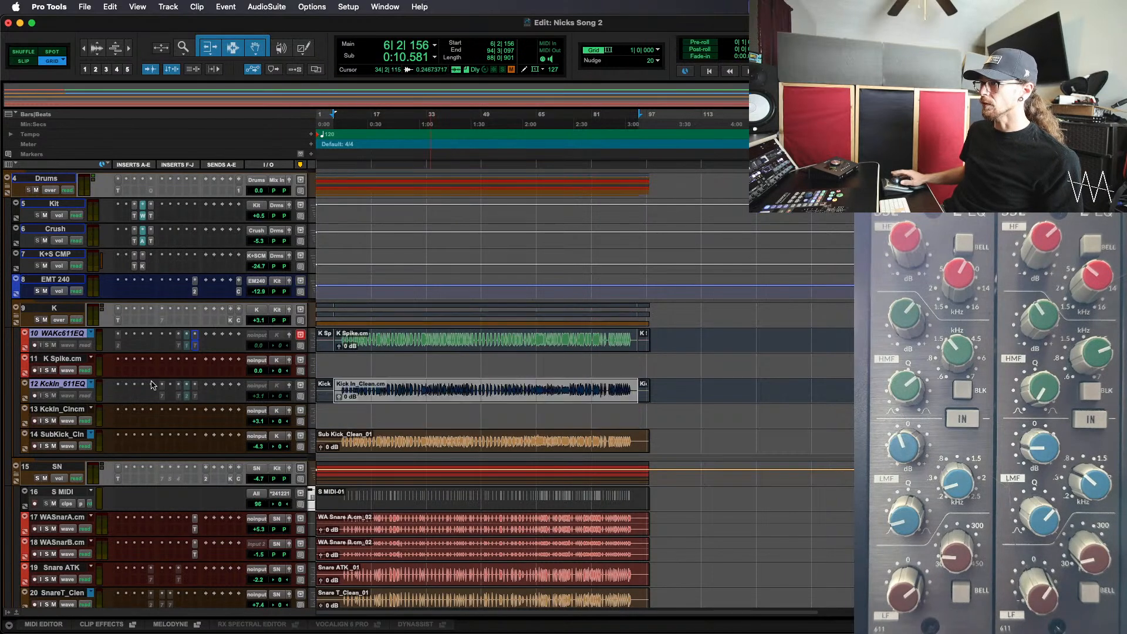
Delete the emptied K Spike.cm and Kick In_Clean.cm tracks
click(50, 411)
super+click(52, 359)
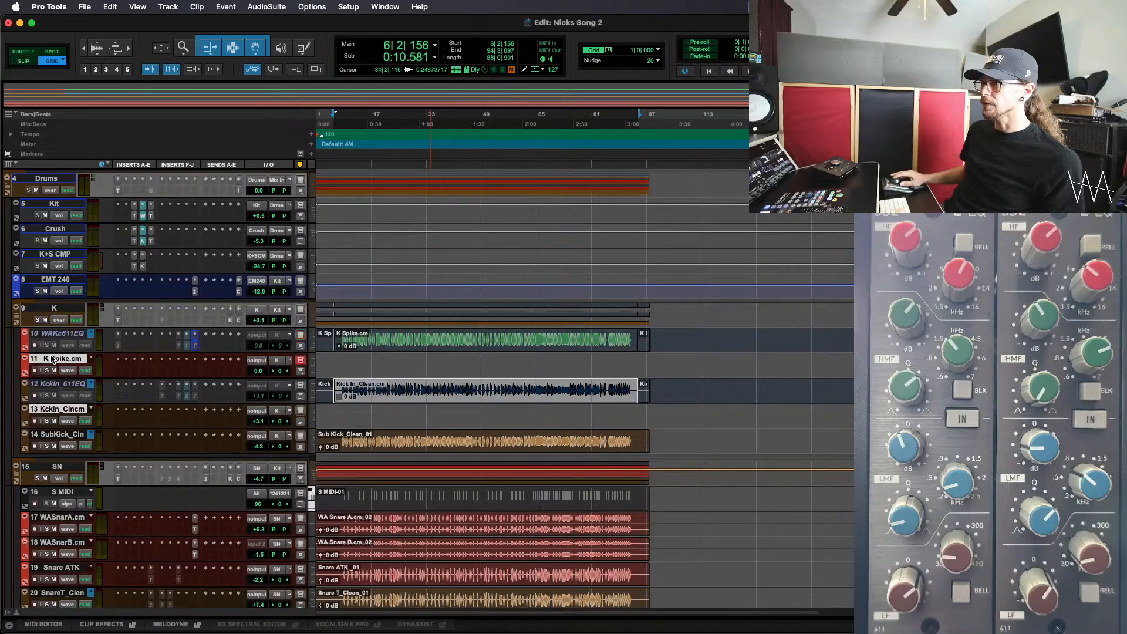
right_click(52, 359)
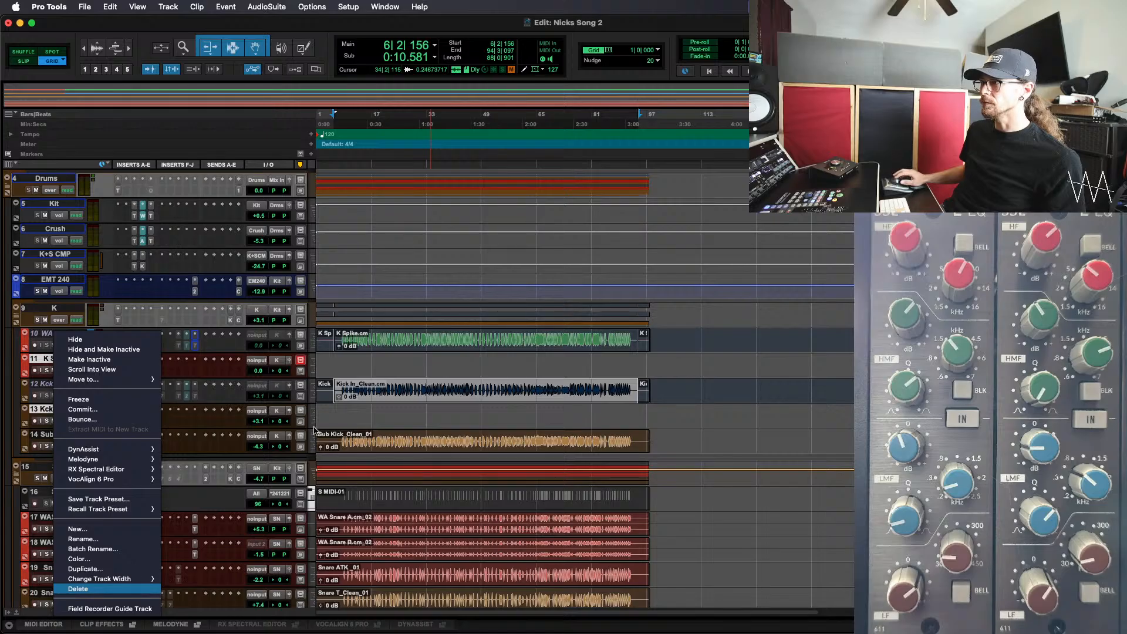
click(78, 589)
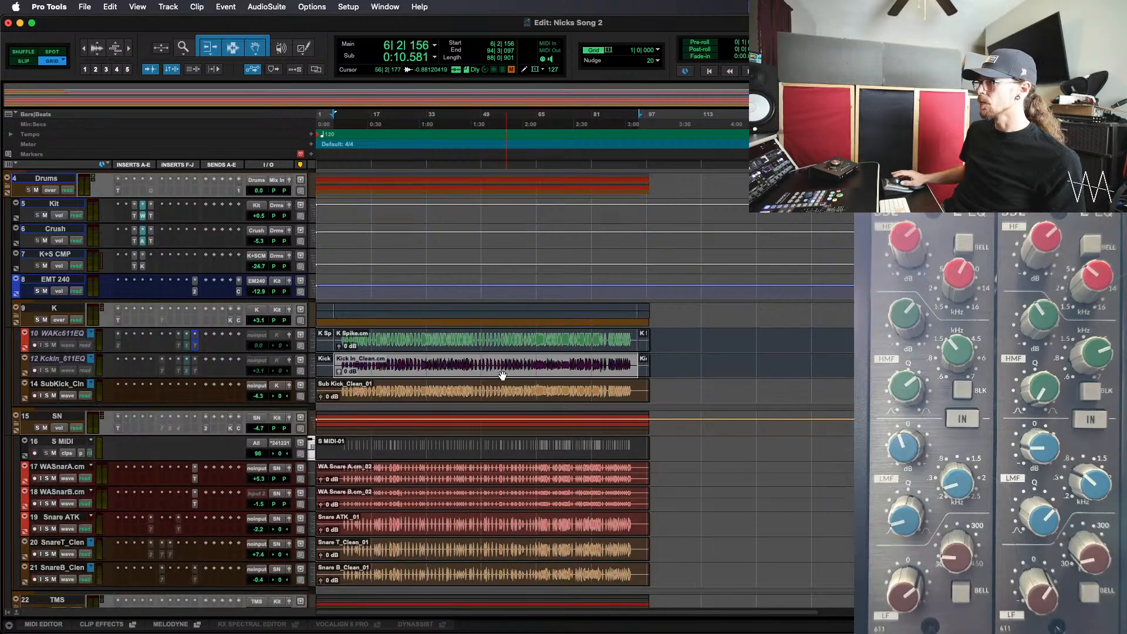
Make the WA Kick 611EQ and Kick In_611EQ tracks active again
click(69, 362)
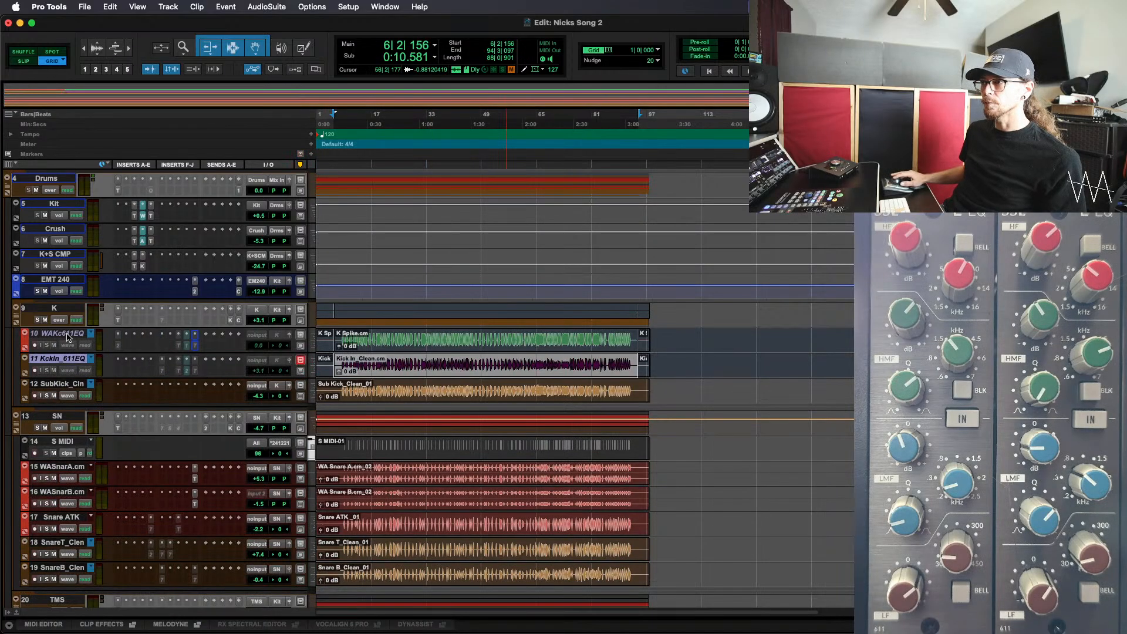
shift+click(68, 336)
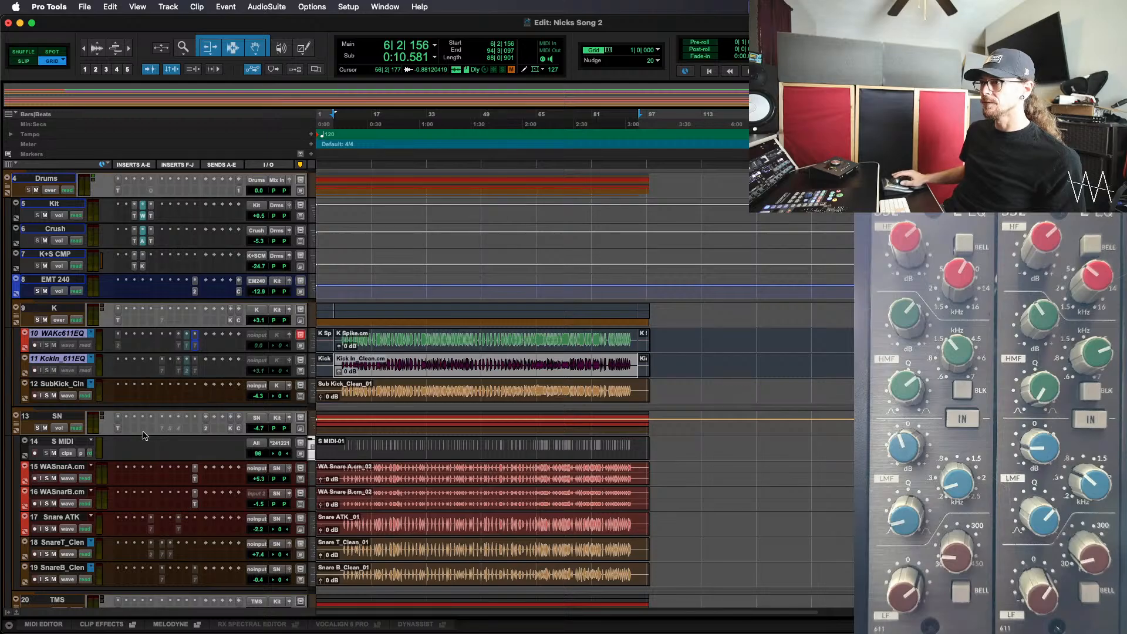
right_click(69, 333)
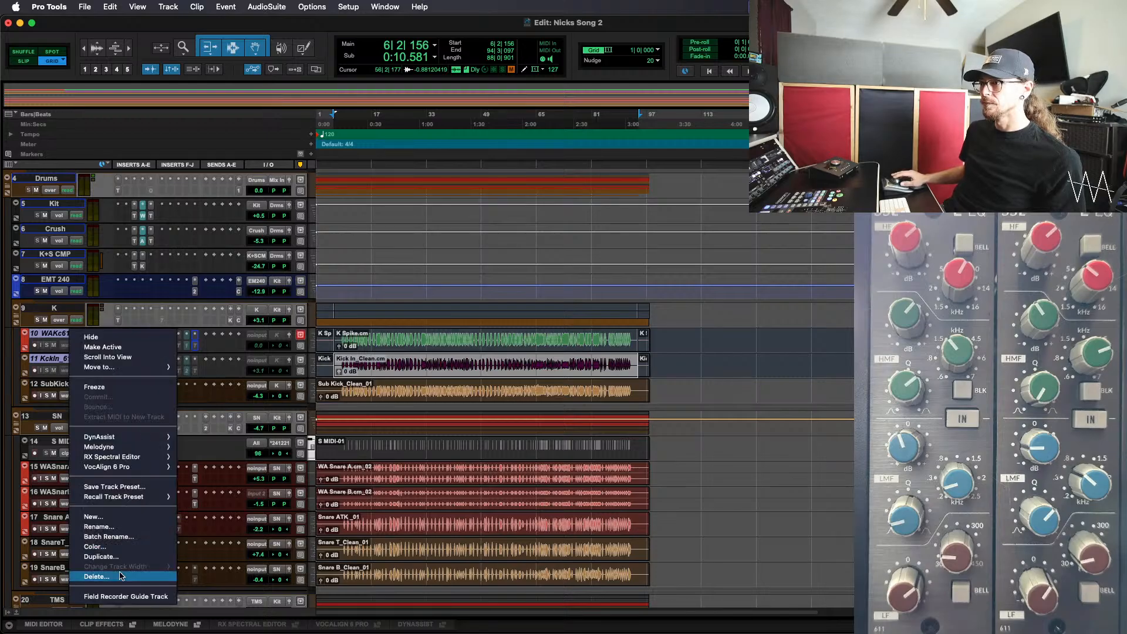
click(115, 348)
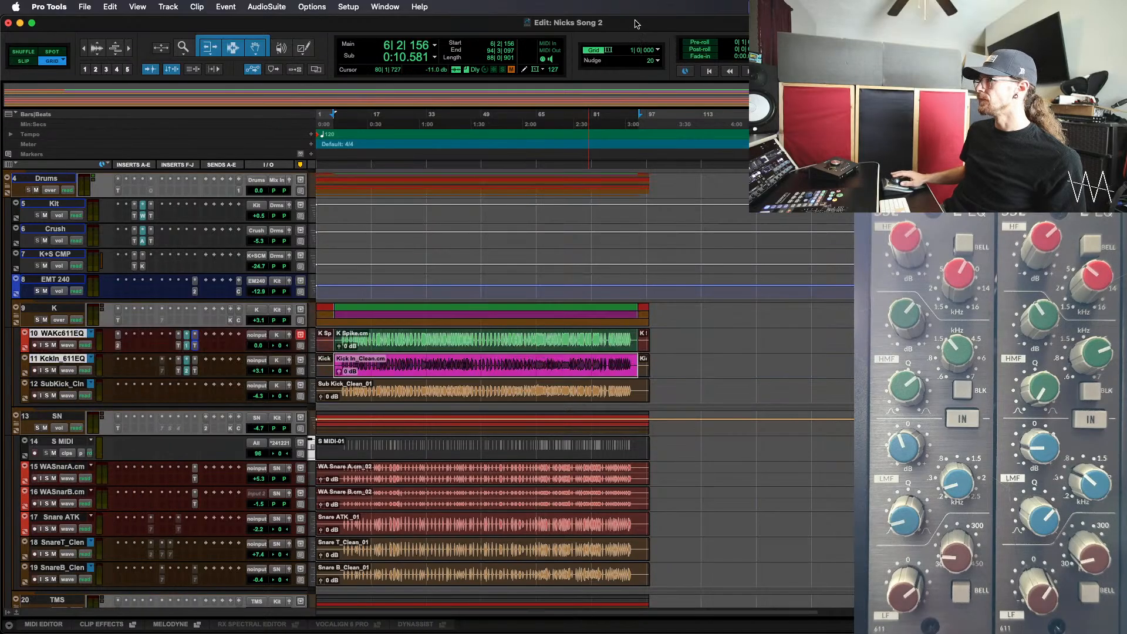
Consolidate the clips on both kick tracks from the session start to bar 98, and save the session
click(666, 340)
key(alt+Tab)
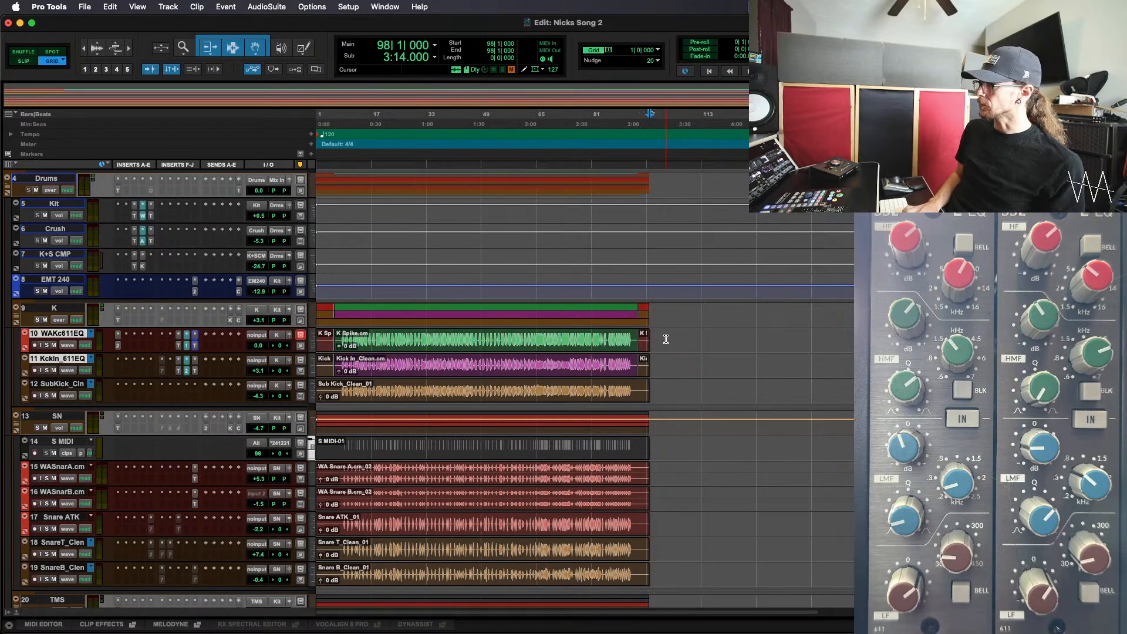
key(shift+Return)
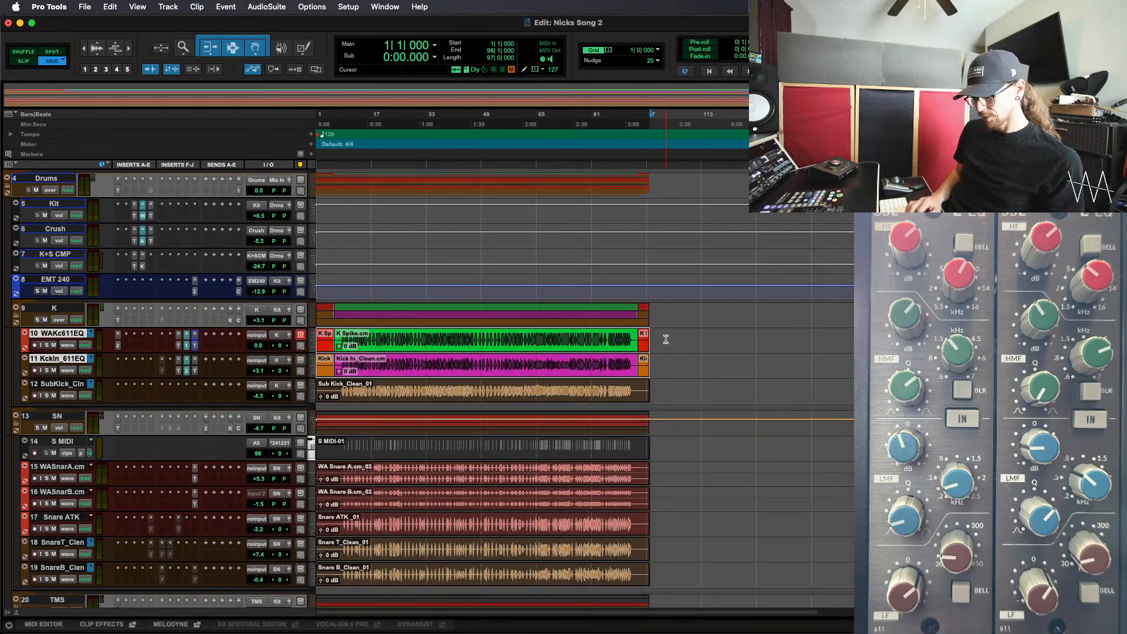
key(alt+shift+3)
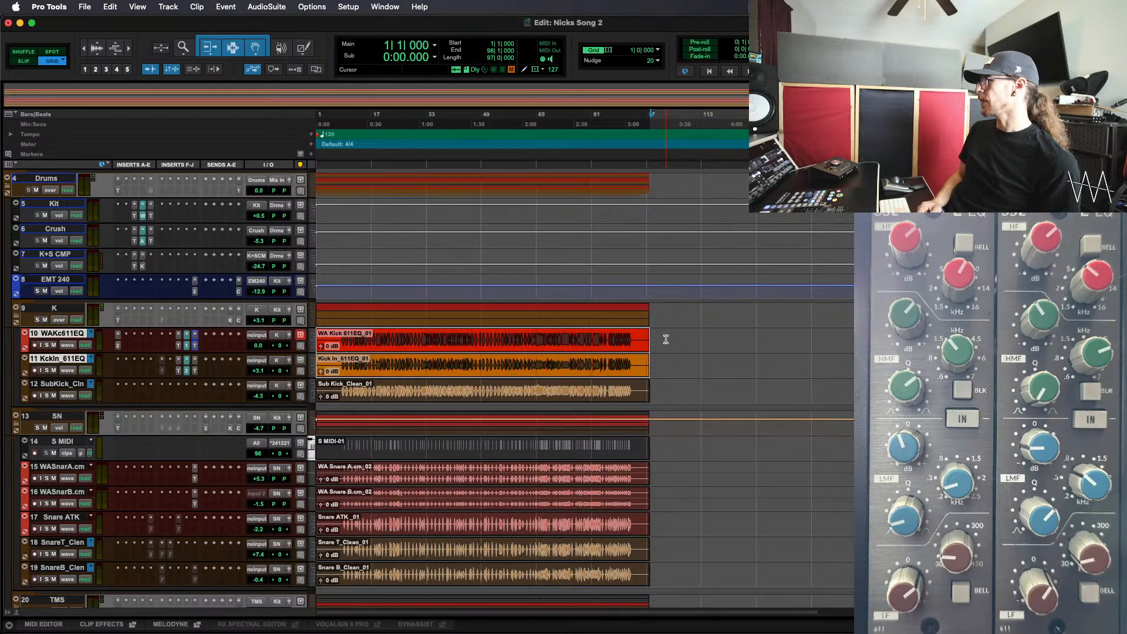
key(super+s)
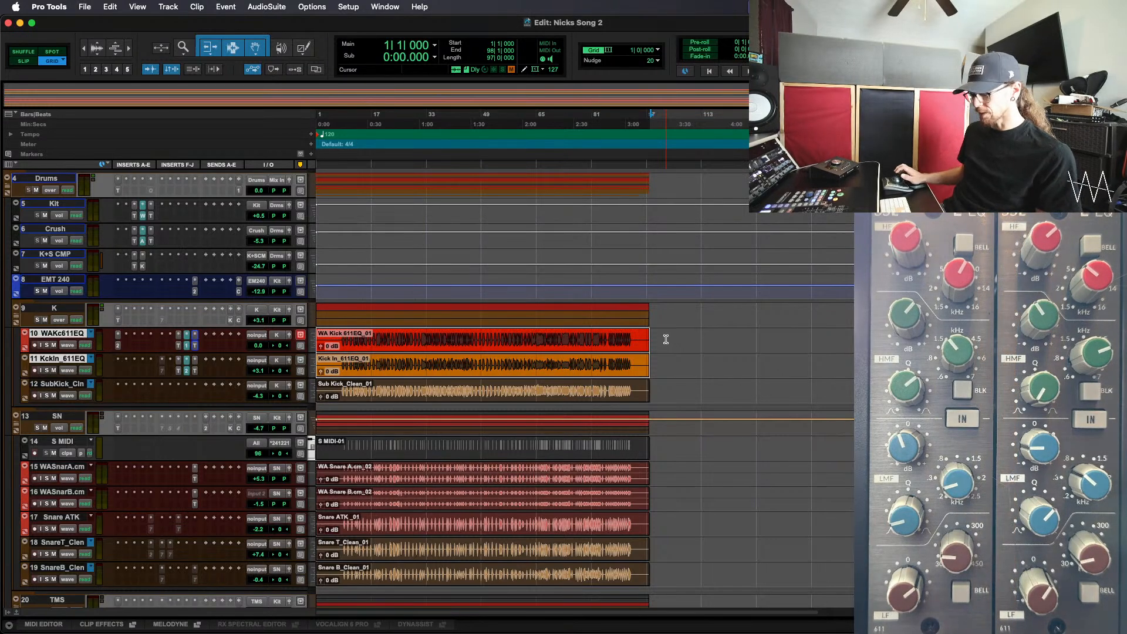
Place the edit cursor at bar 13, and deactivate the Trim, PP 1 and PP 2 inserts on both 611EQ kick tracks in the Mix window
double_click(356, 330)
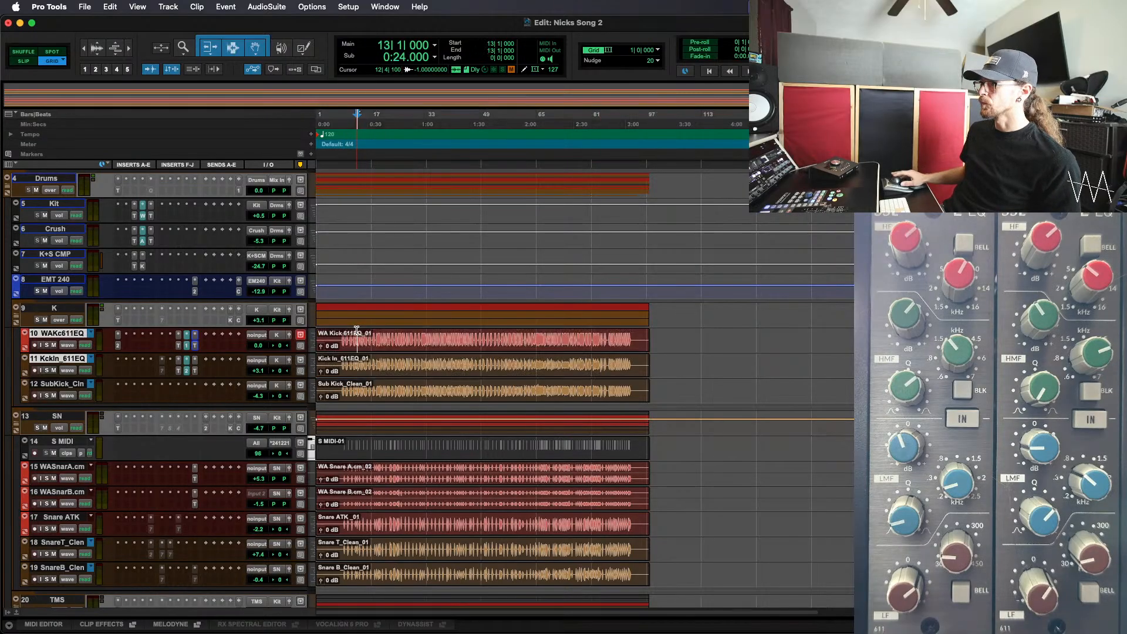
key(super+equal)
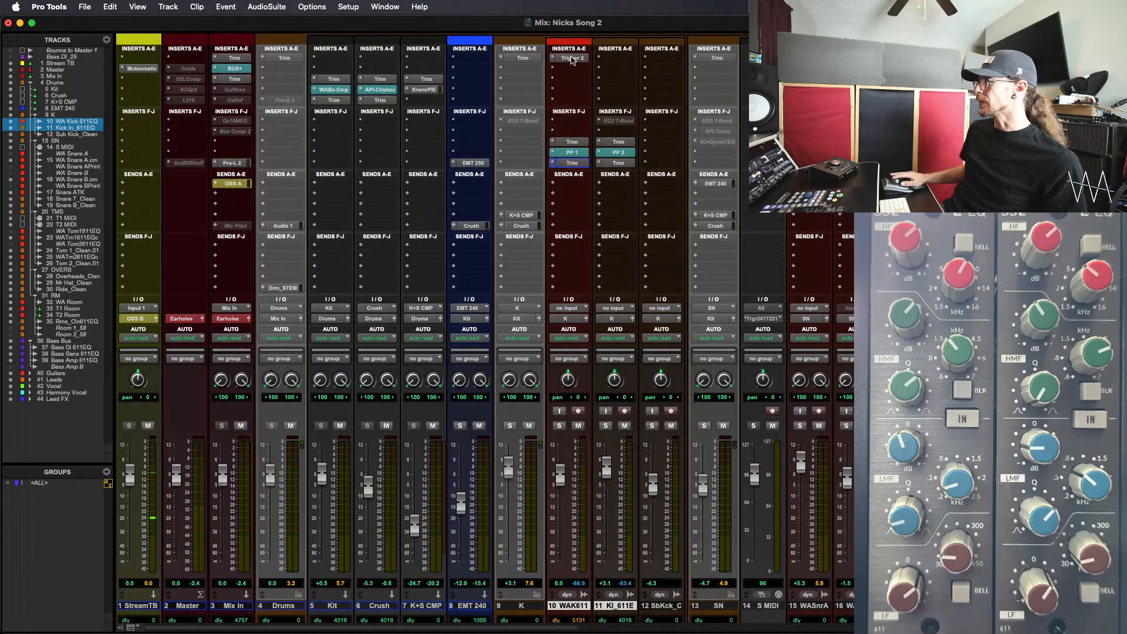
ctrl+super+click(608, 143)
ctrl+super+click(572, 146)
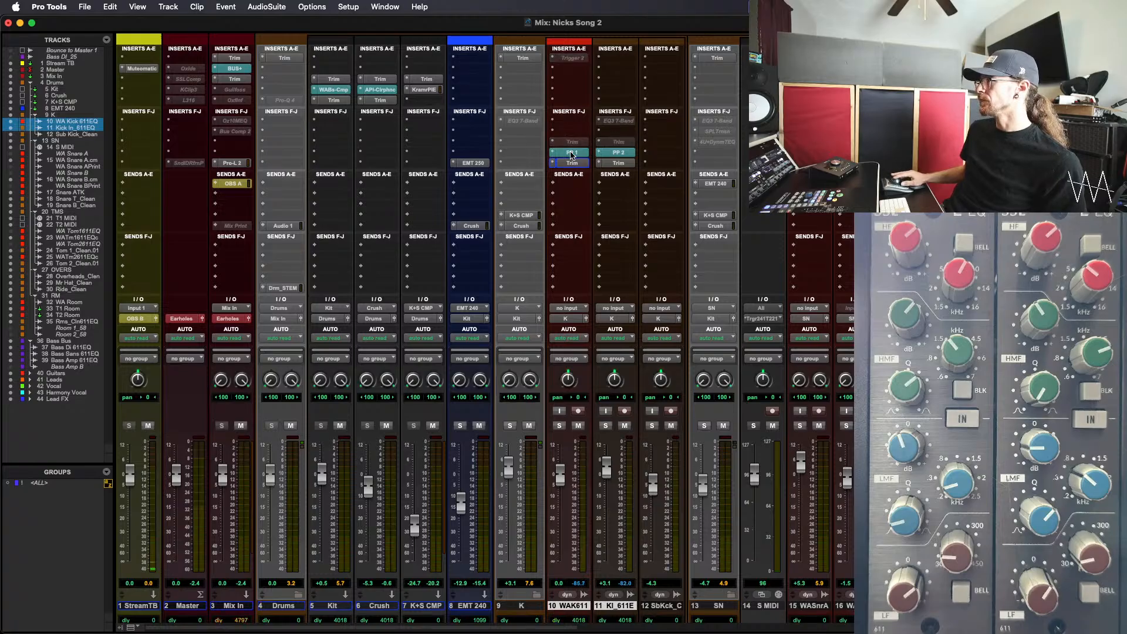
ctrl+super+click(615, 154)
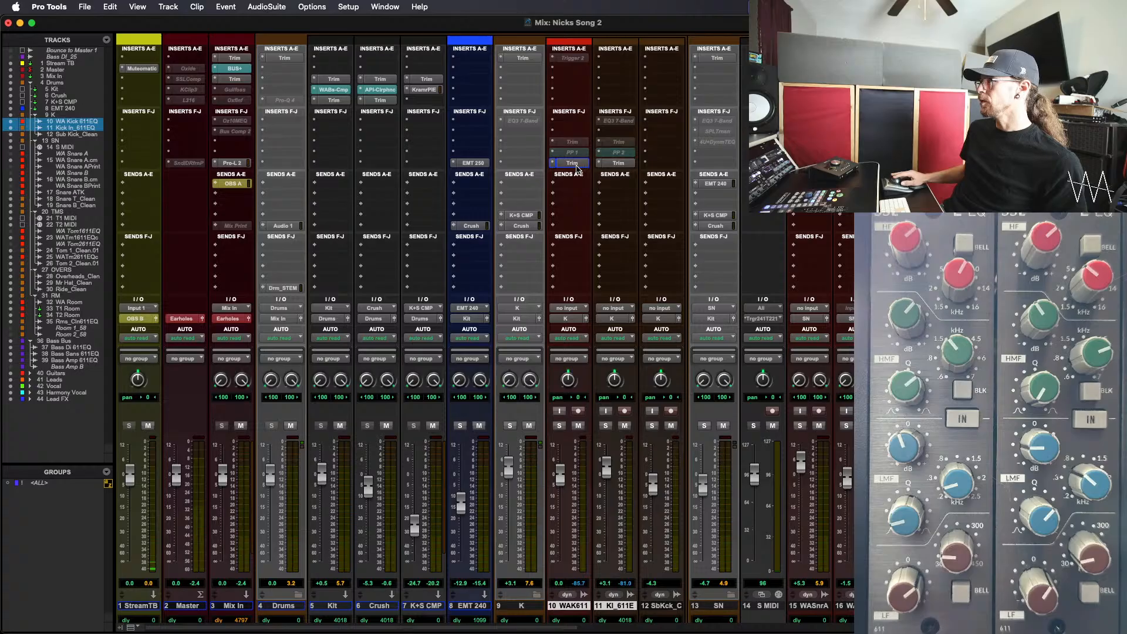
ctrl+super+click(575, 166)
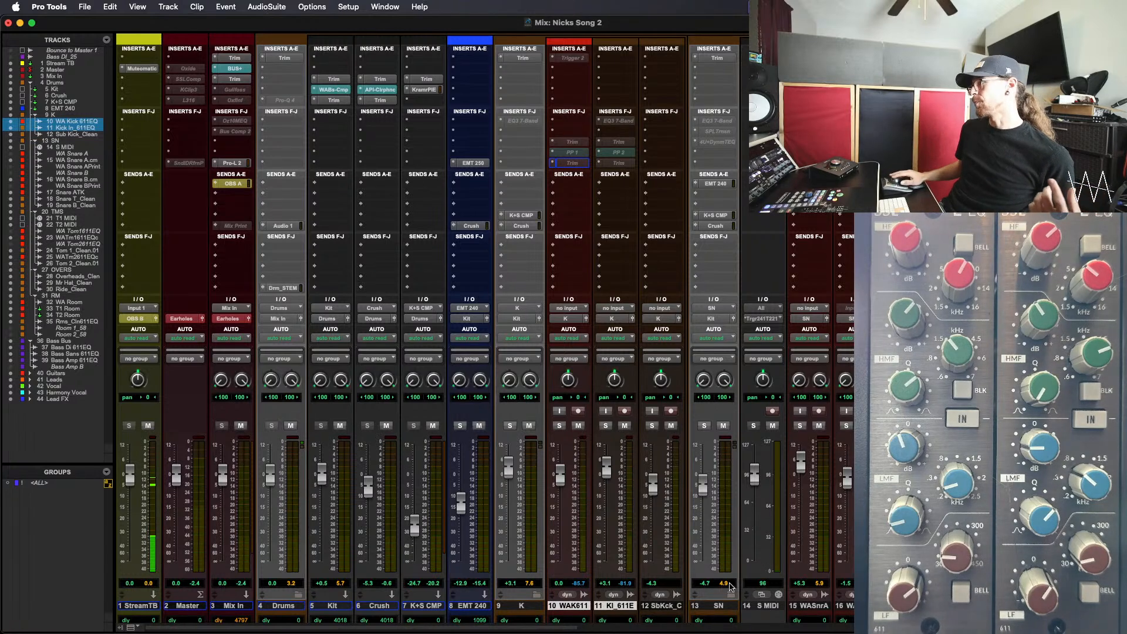
Move the Trim, PP 1 and Trim inserts from WA Kick 611EQ to Sub Kick_Clean, and the Trim, PP 2 and Trim inserts from Kick In_611EQ to Snare T_Clean
click(675, 607)
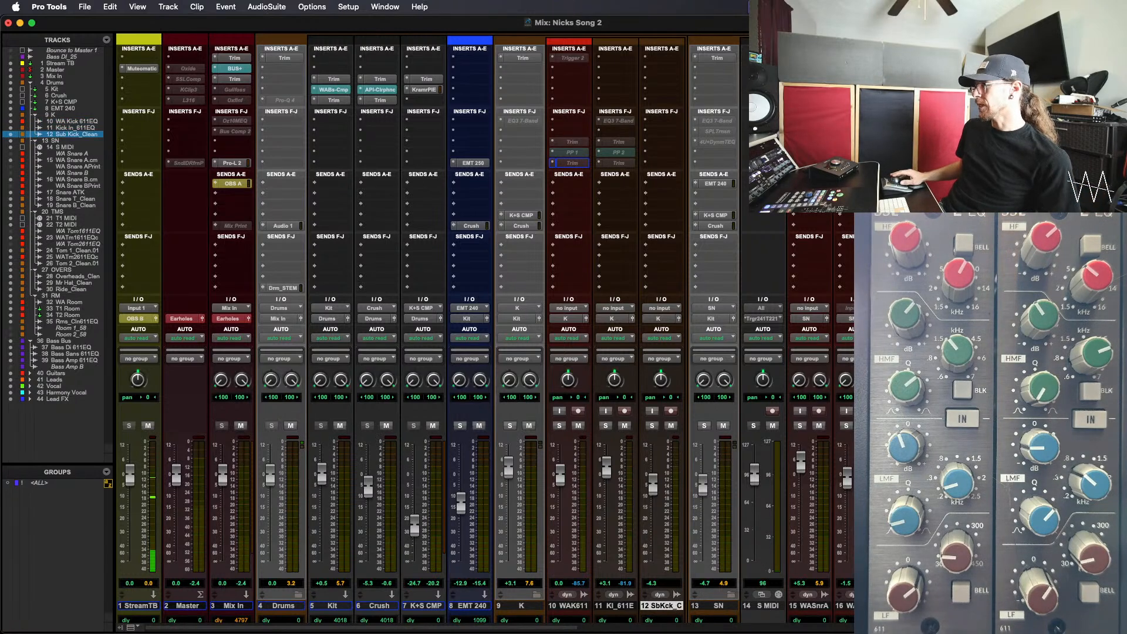
scroll(833, 611, right, 2)
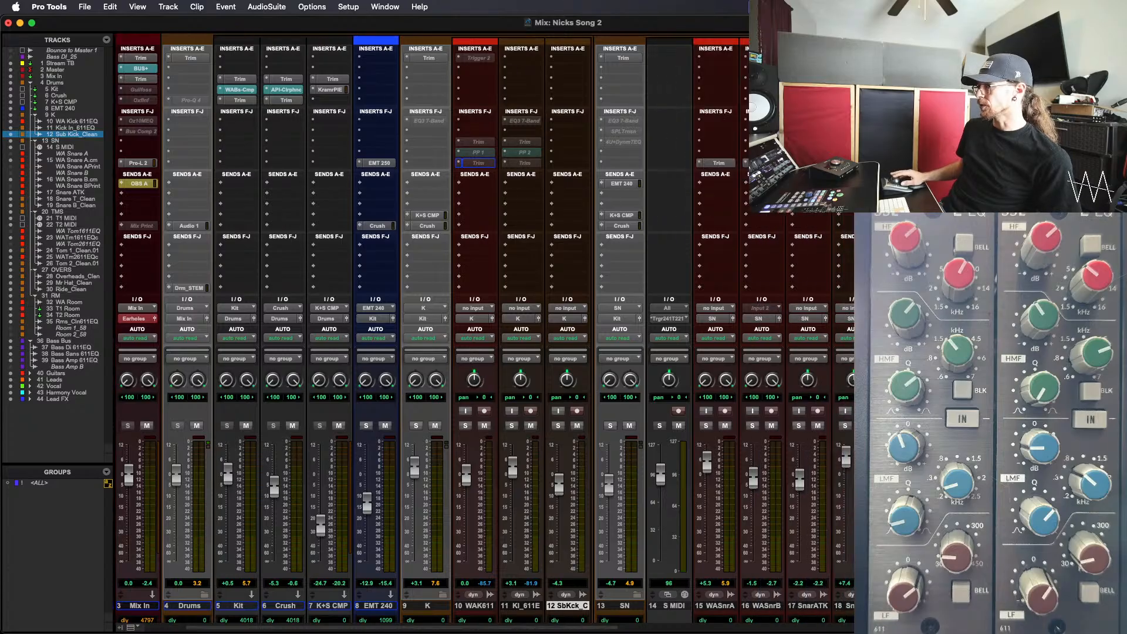
super+click(842, 605)
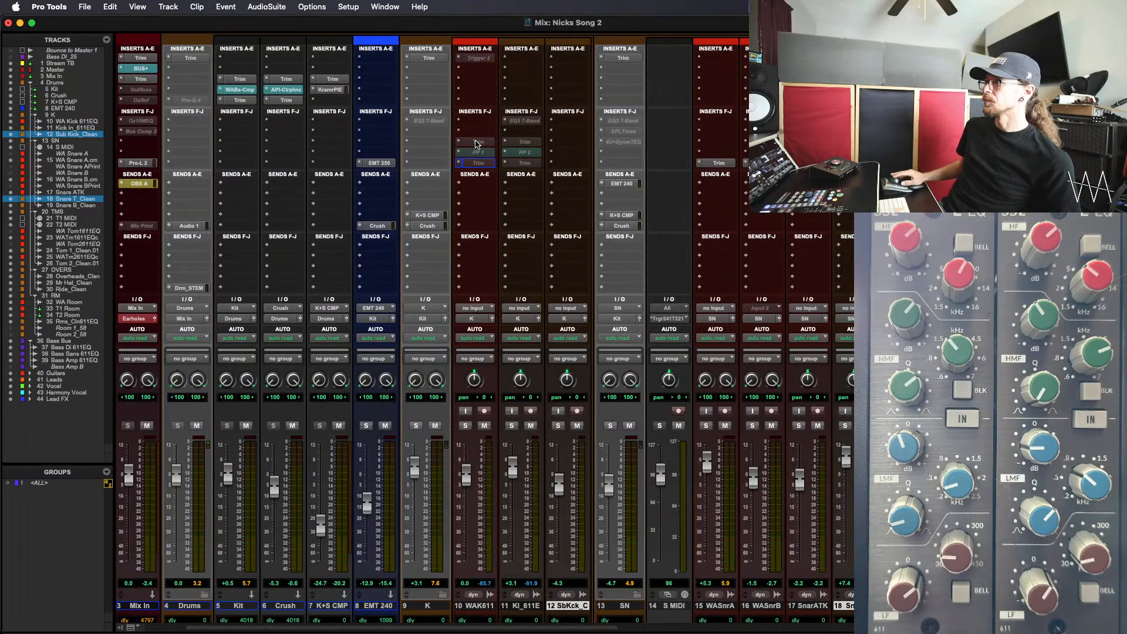
drag(476, 144, 569, 143)
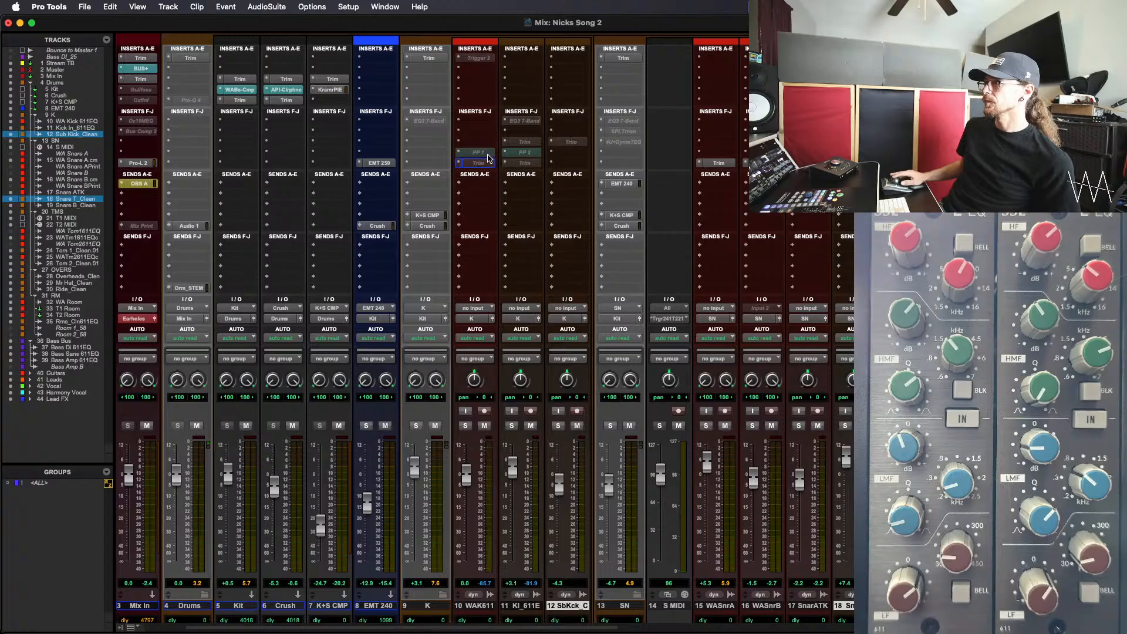
drag(485, 154, 578, 153)
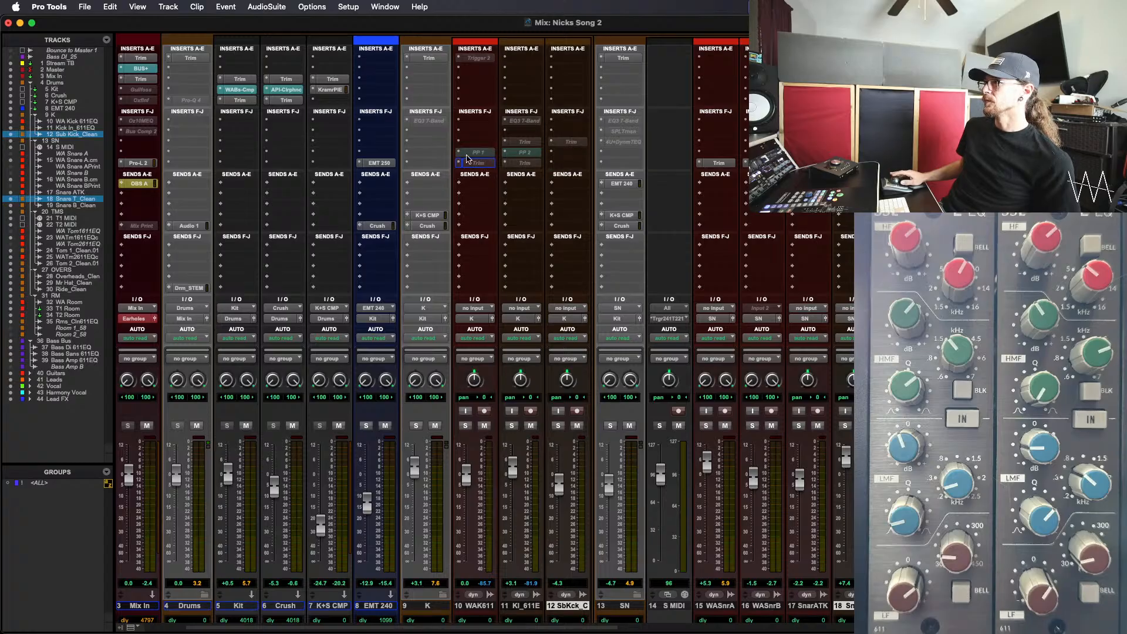
drag(481, 167, 854, 142)
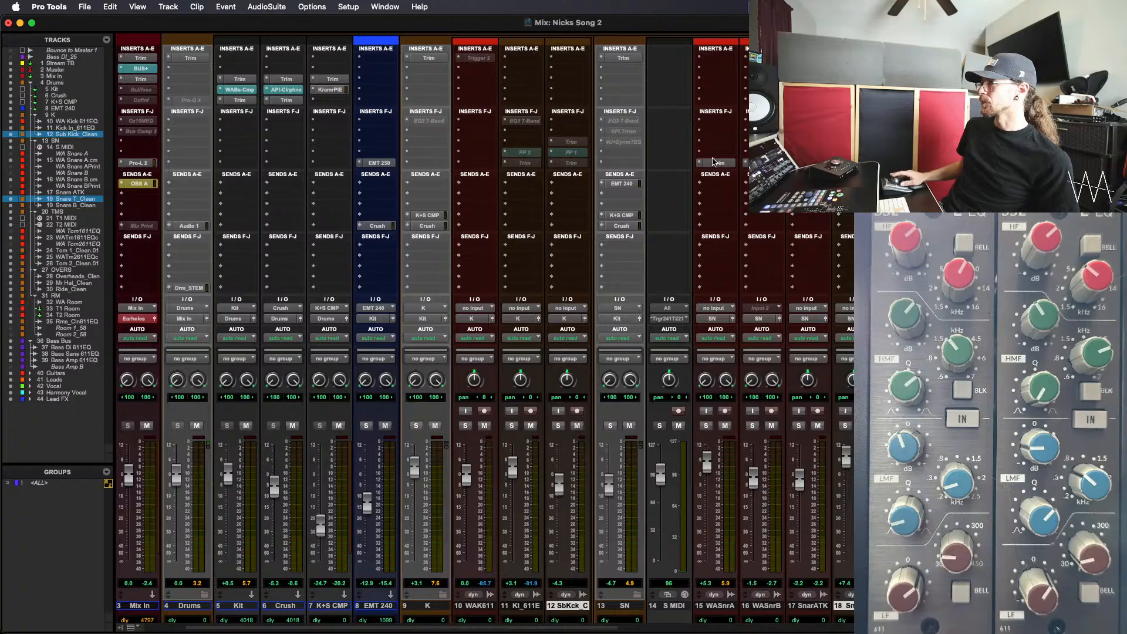
drag(529, 164, 855, 164)
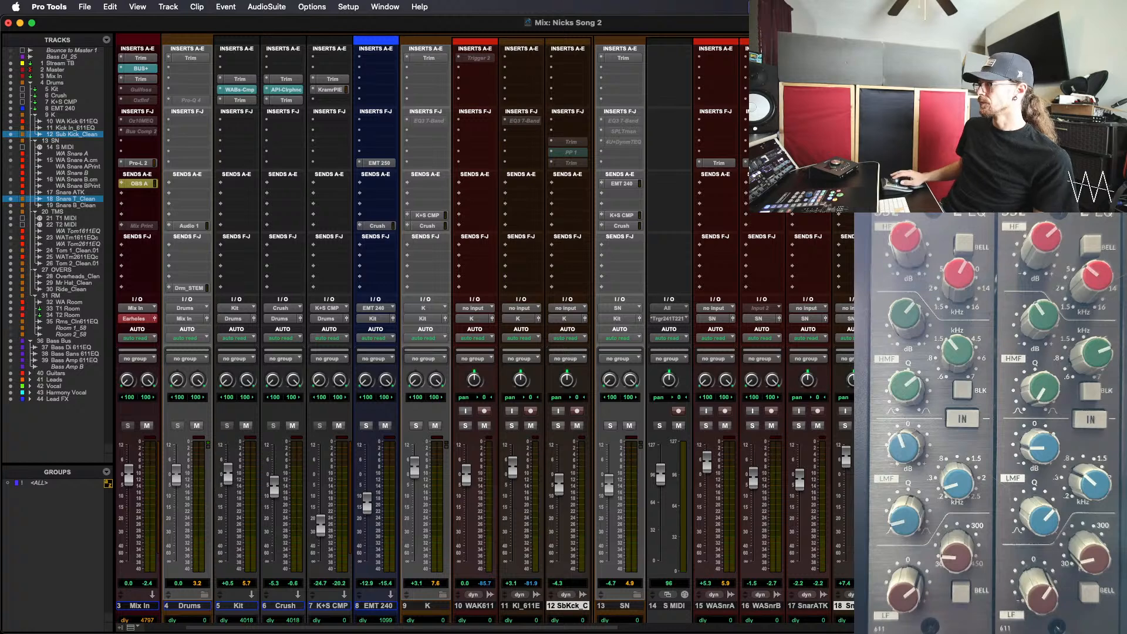
Activate the Trim, PP 1 and Trim inserts on Sub Kick_Clean and the Trim, PP 2 and Trim inserts on Snare T_Clean
scroll(484, 329, right, 5)
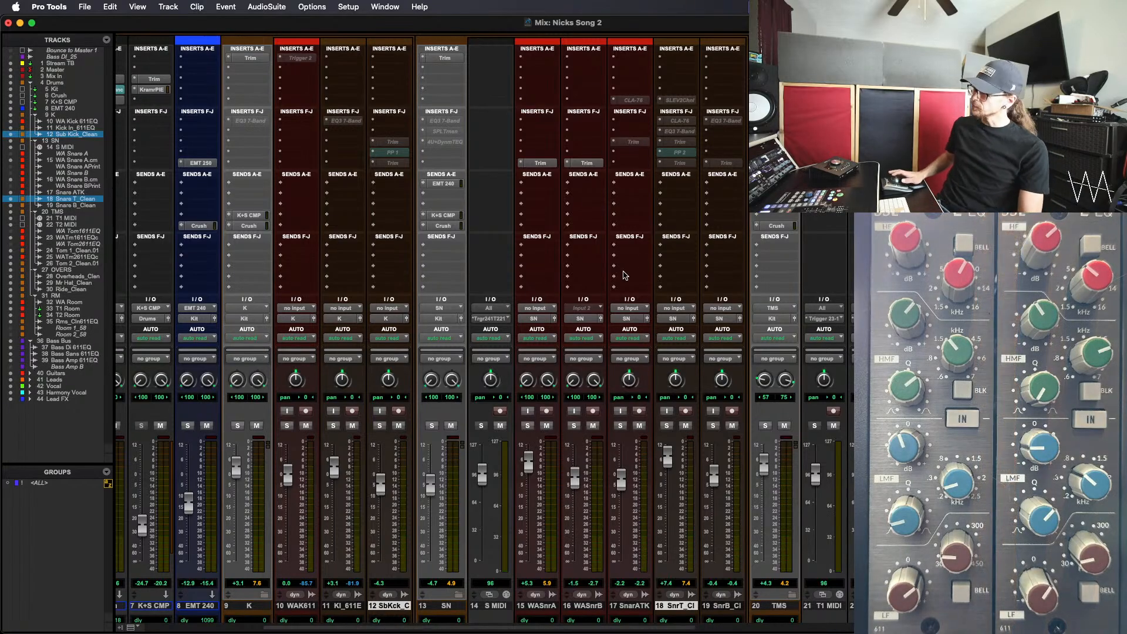
key(space)
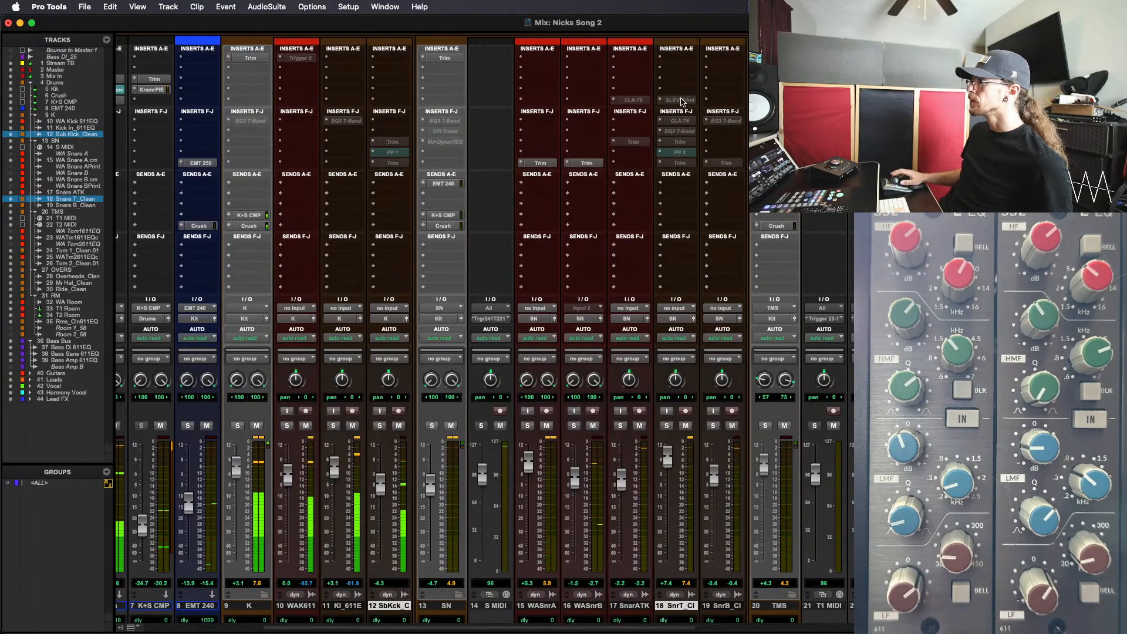
ctrl+super+click(682, 101)
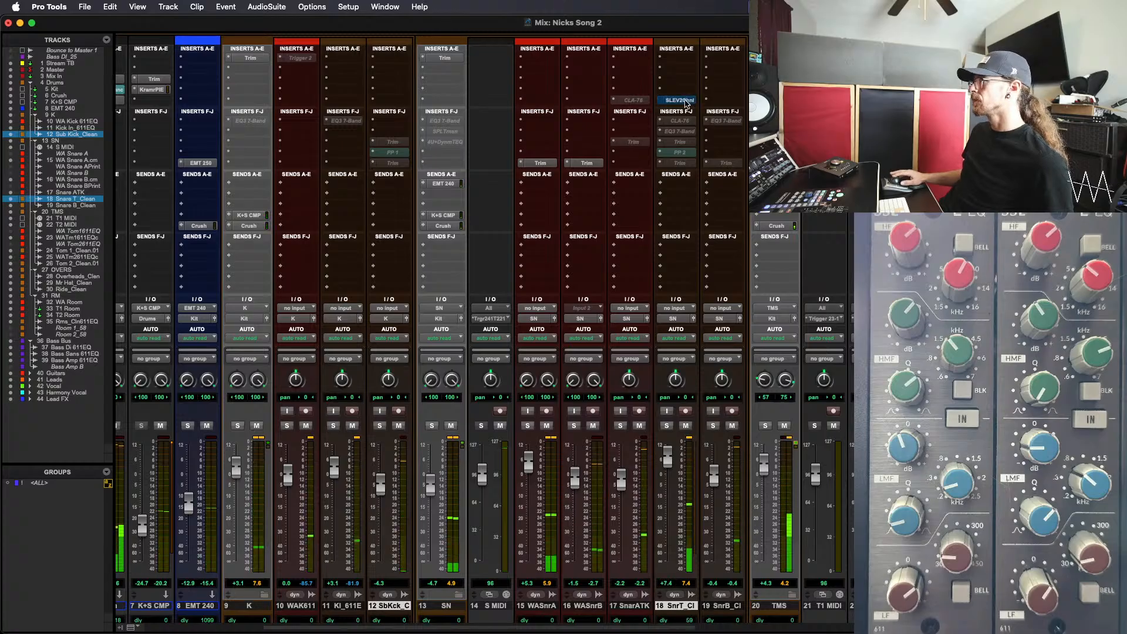
ctrl+super+click(683, 101)
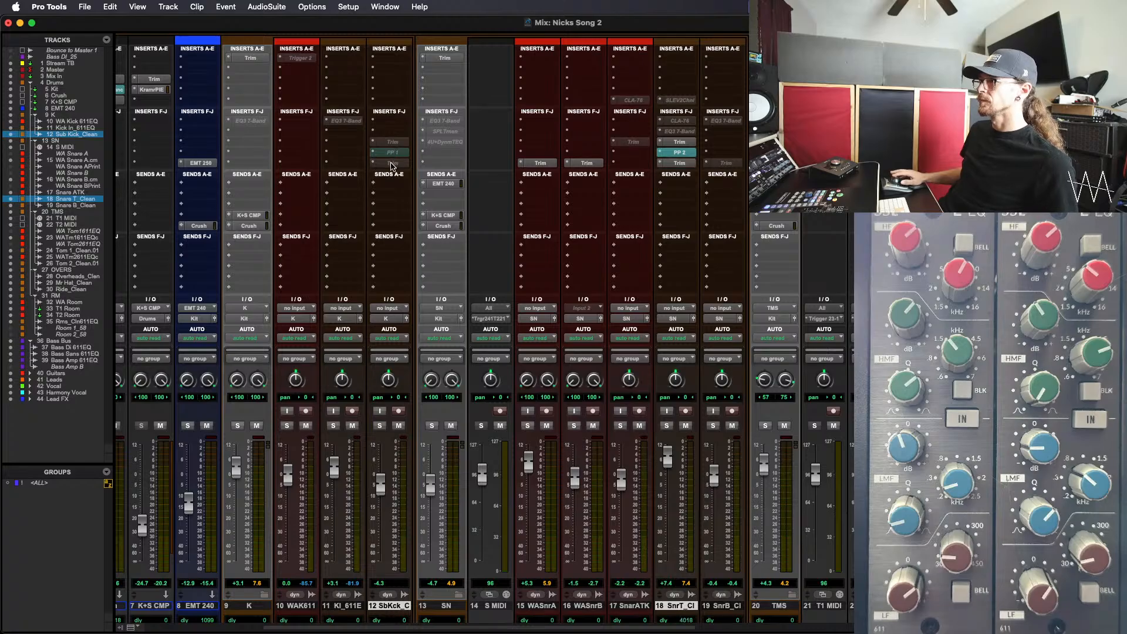
ctrl+super+click(392, 162)
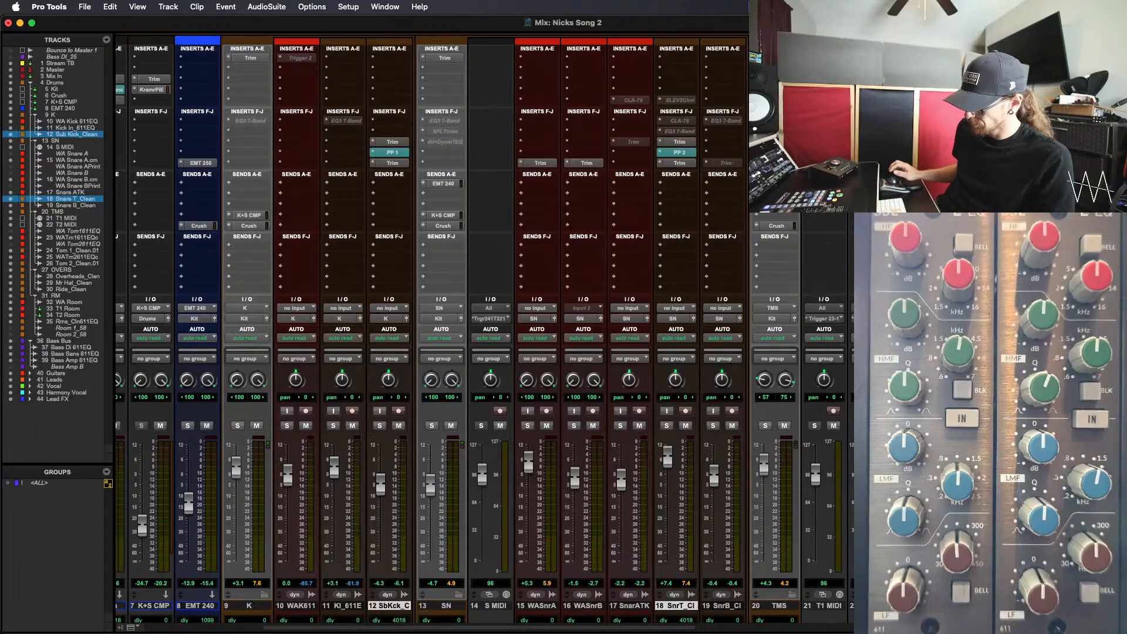
In the Edit window, select bars 42 to 84 on the WA Snare A track and repeatedly audition that section while adjusting the hardware EQs
key(super+equal)
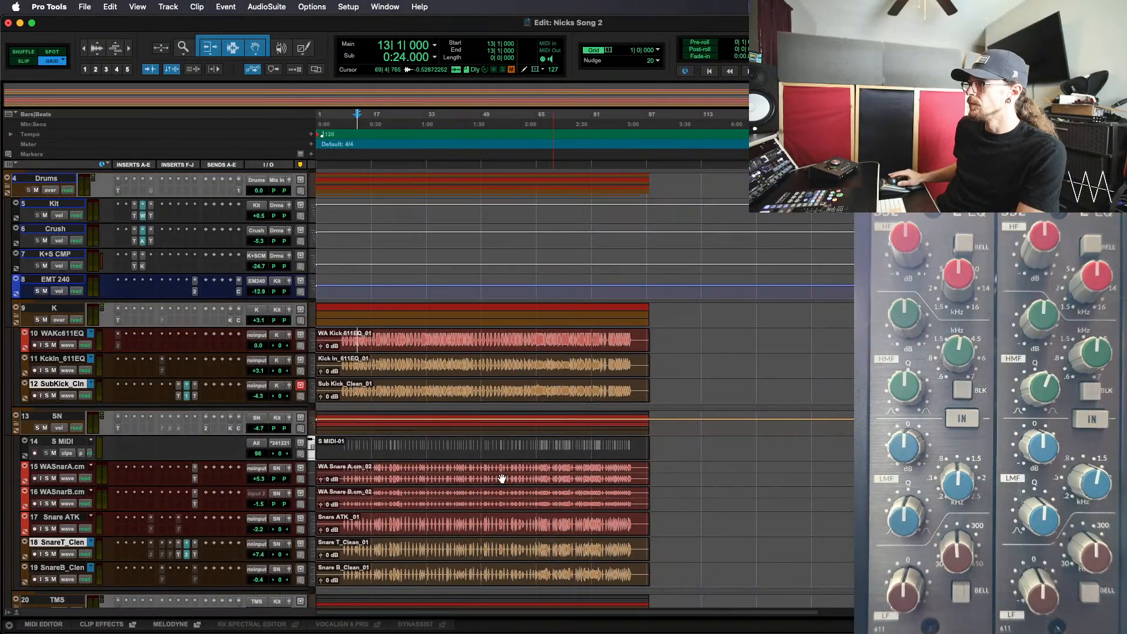
drag(459, 466, 600, 481)
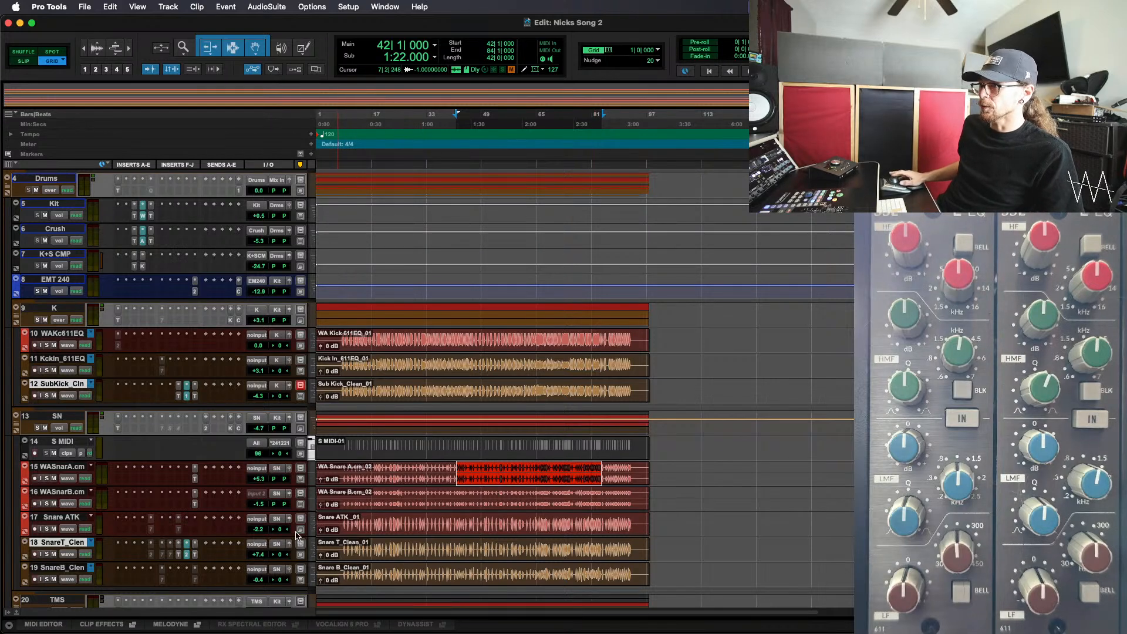
key(space)
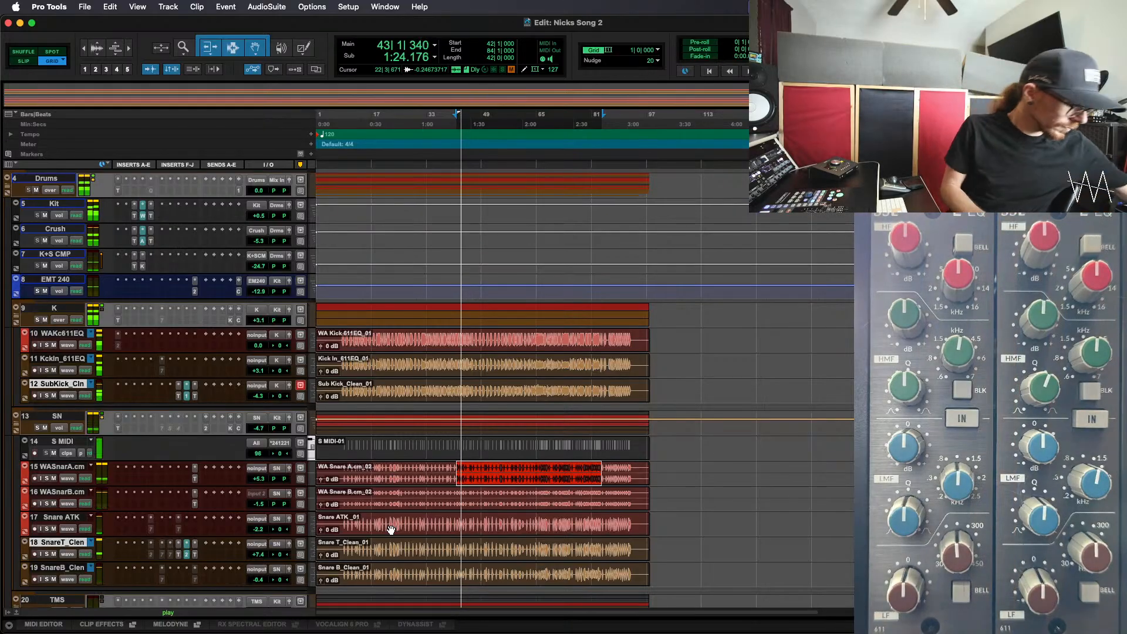
key(space)
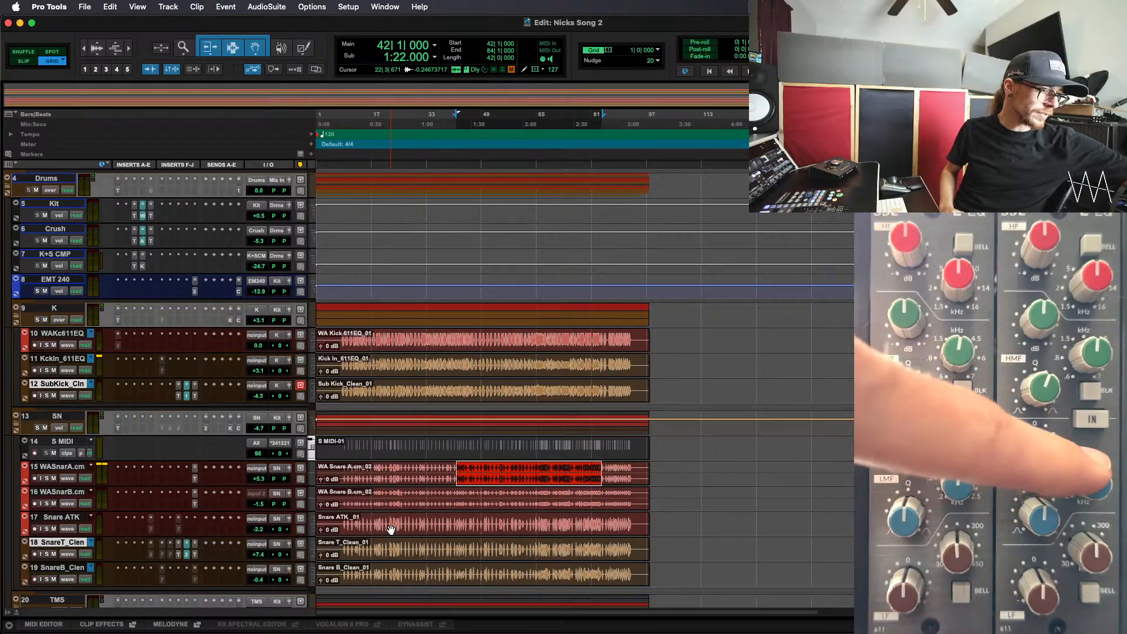
key(space)
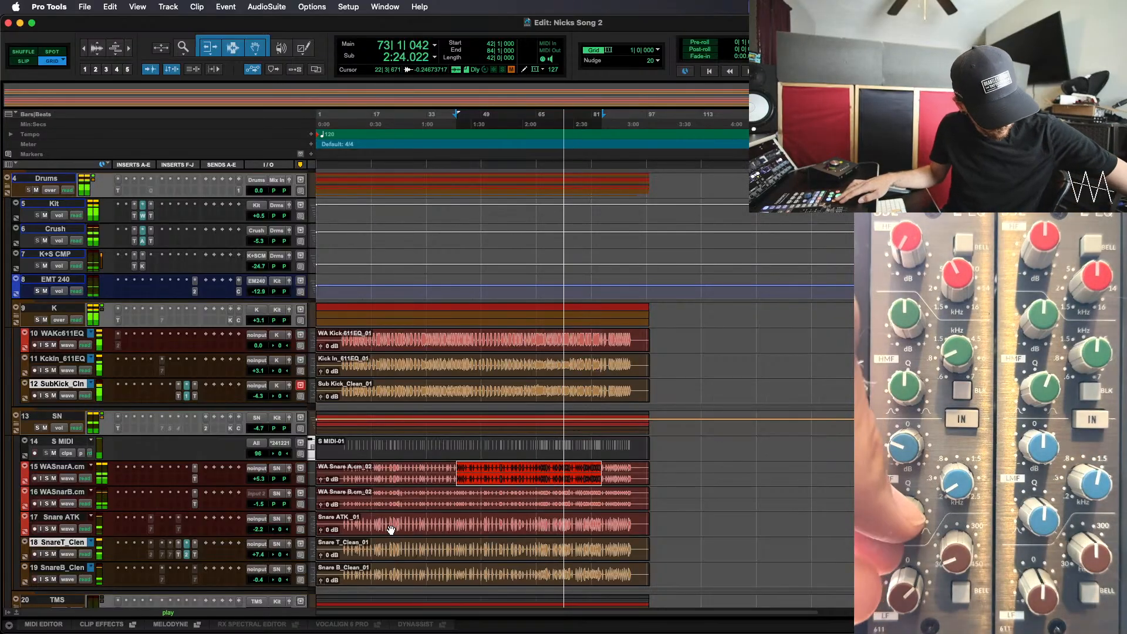
key(space)
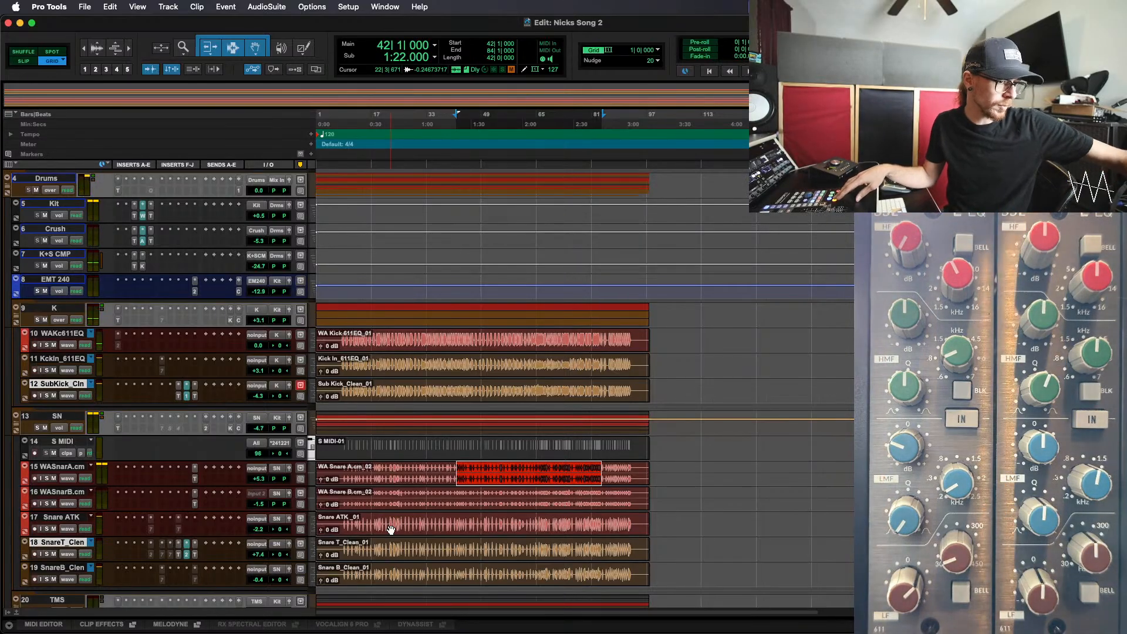
key(space)
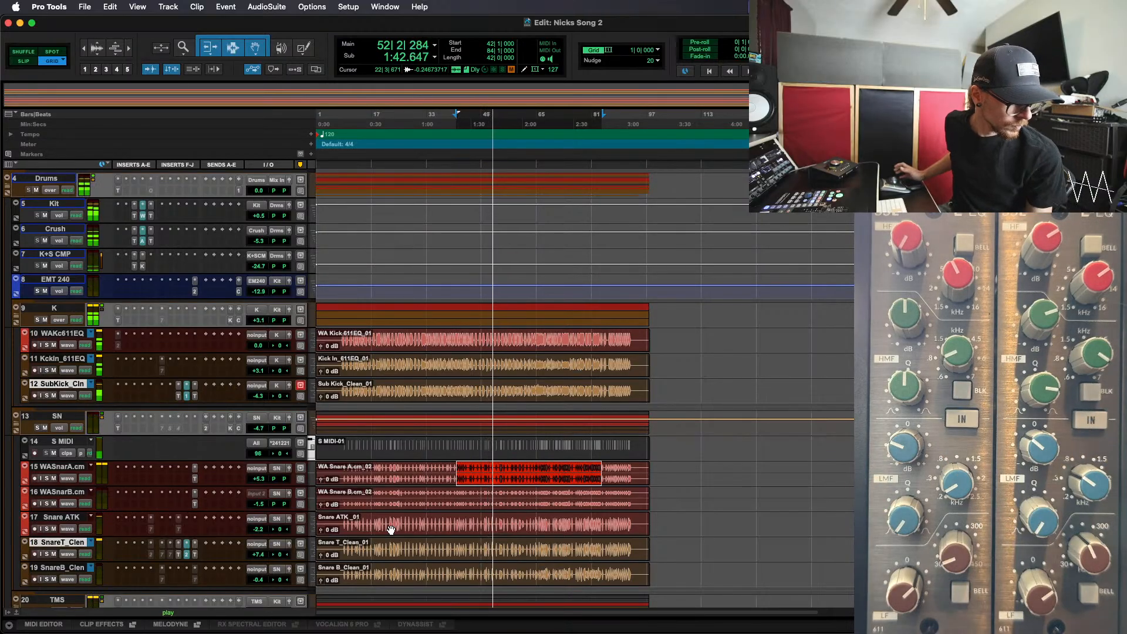
key(space)
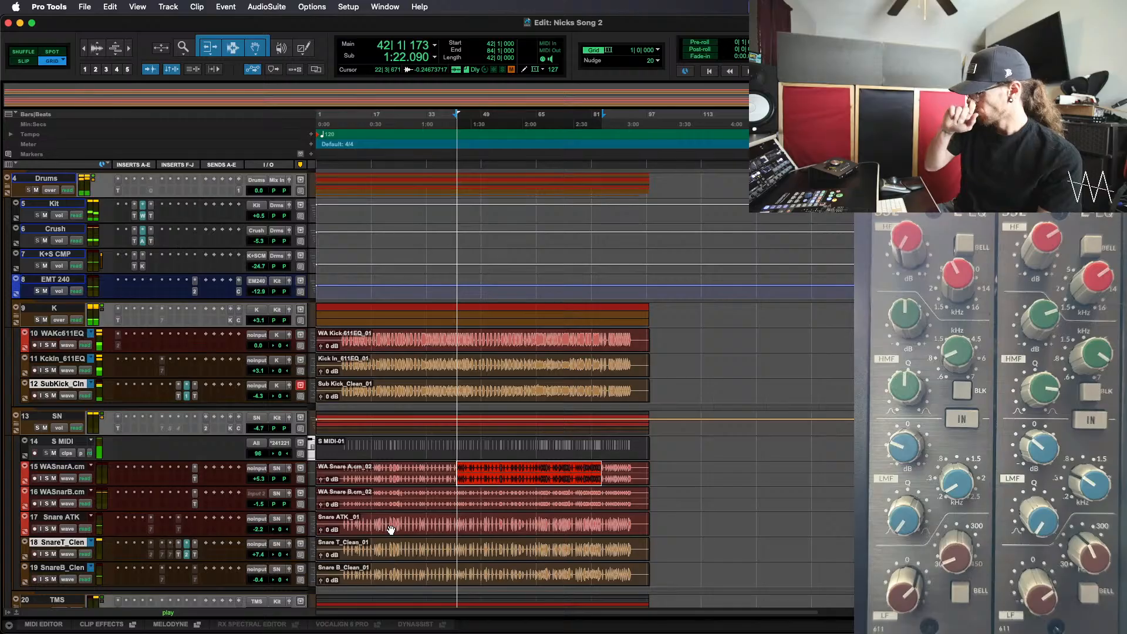
key(space)
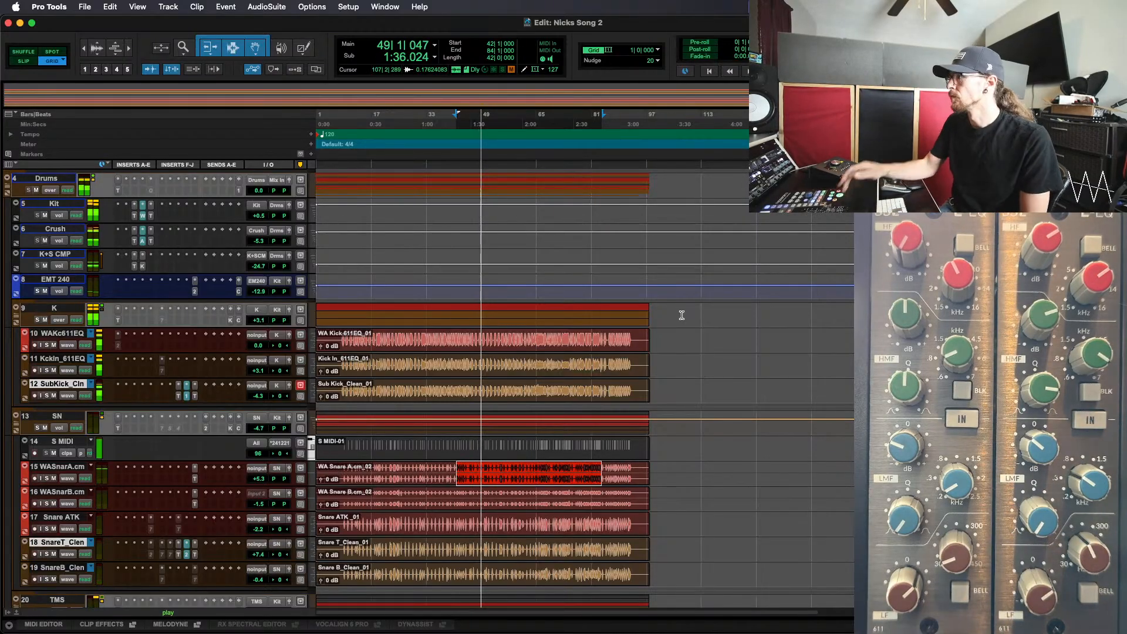
key(space)
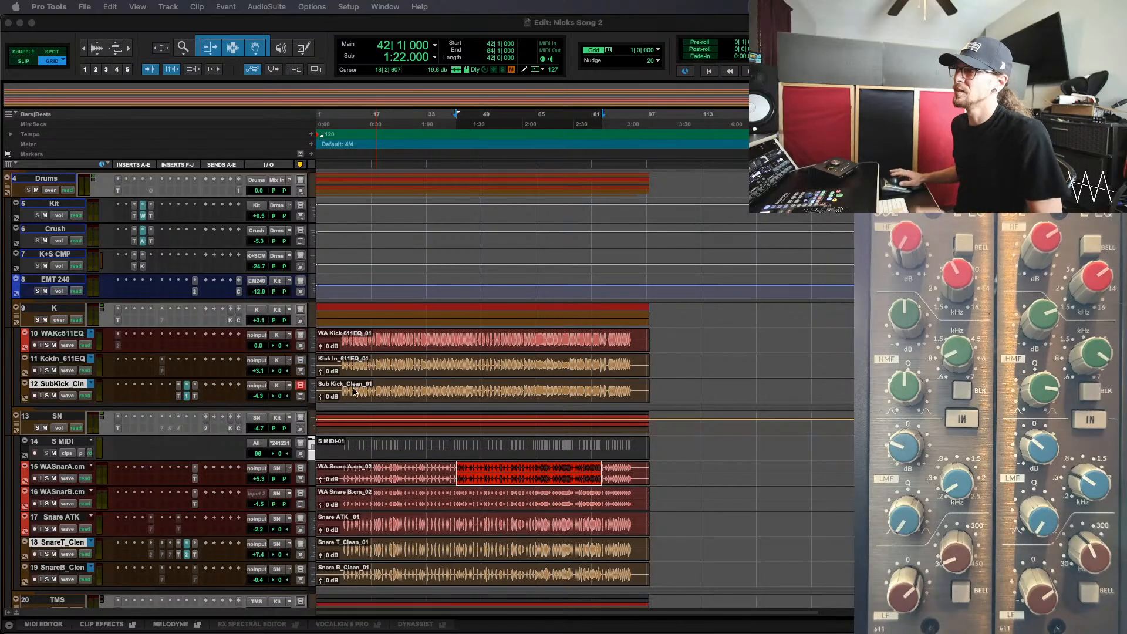
Commit Sub Kick_Clean and Snare T_Clean up to the last Trim insert from about bar 7 to 94, consolidating clips and making the source tracks inactive
click(331, 387)
drag(333, 387, 639, 403)
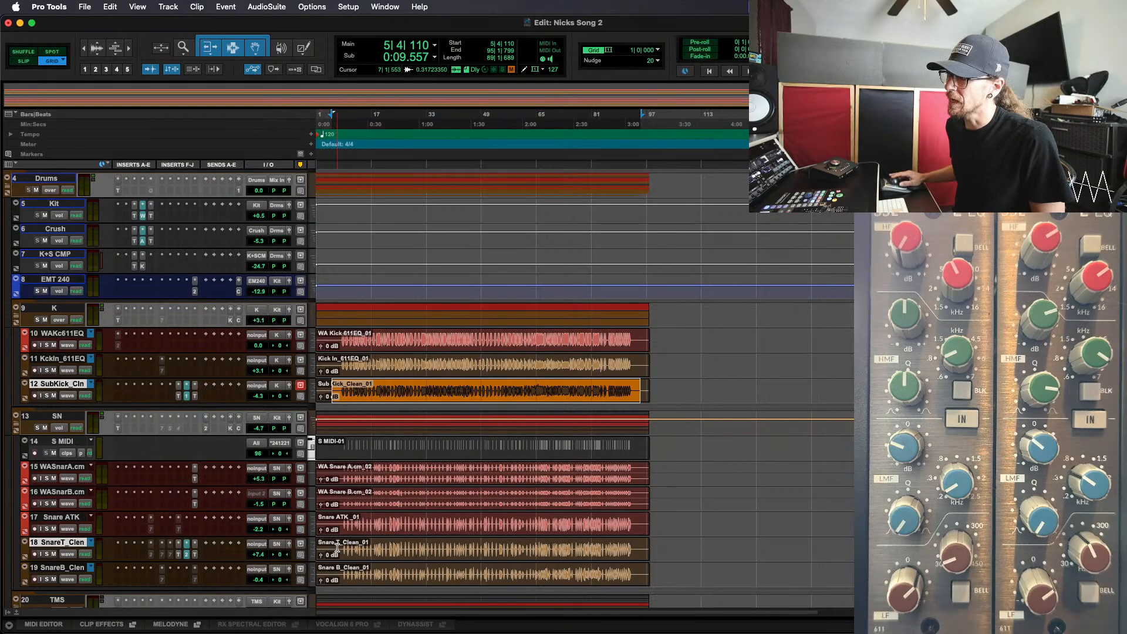
drag(337, 547, 640, 550)
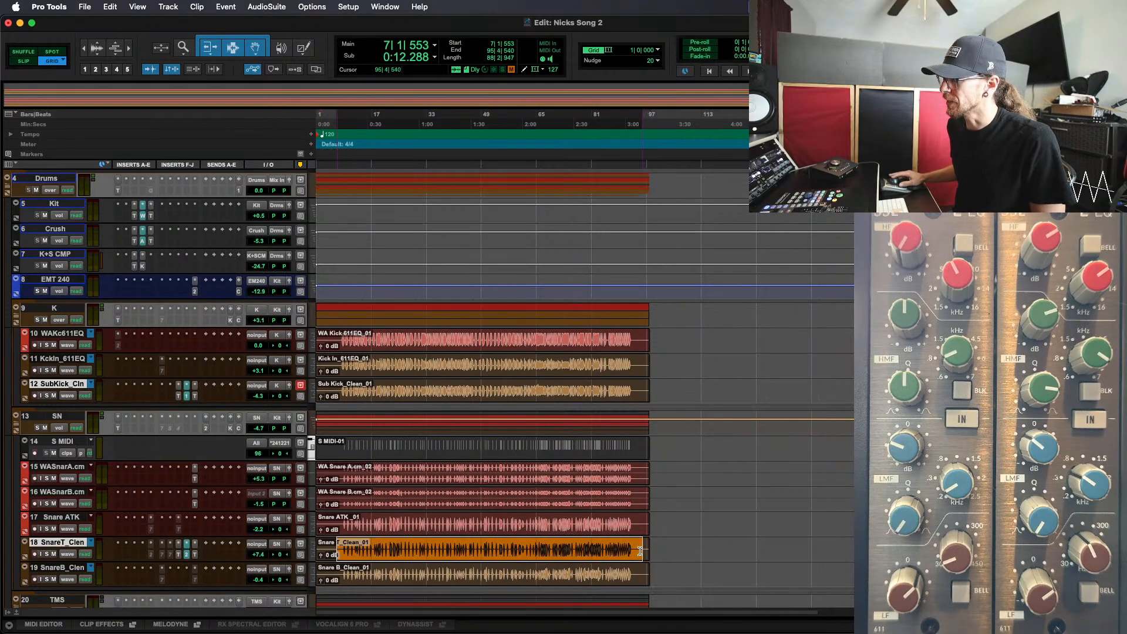
shift+click(636, 386)
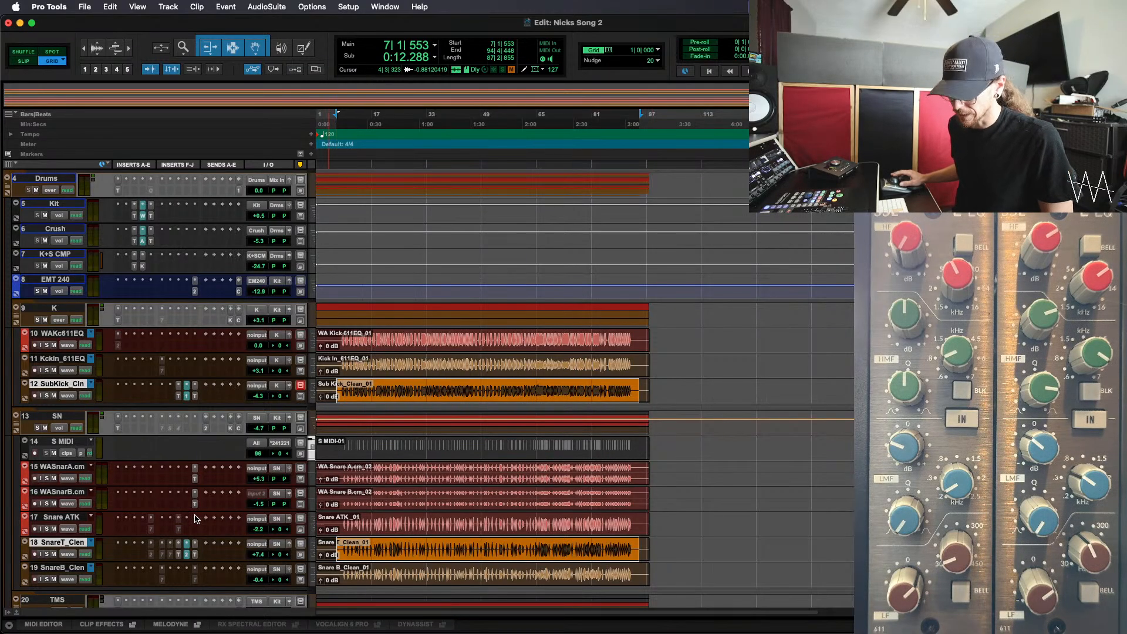
right_click(196, 400)
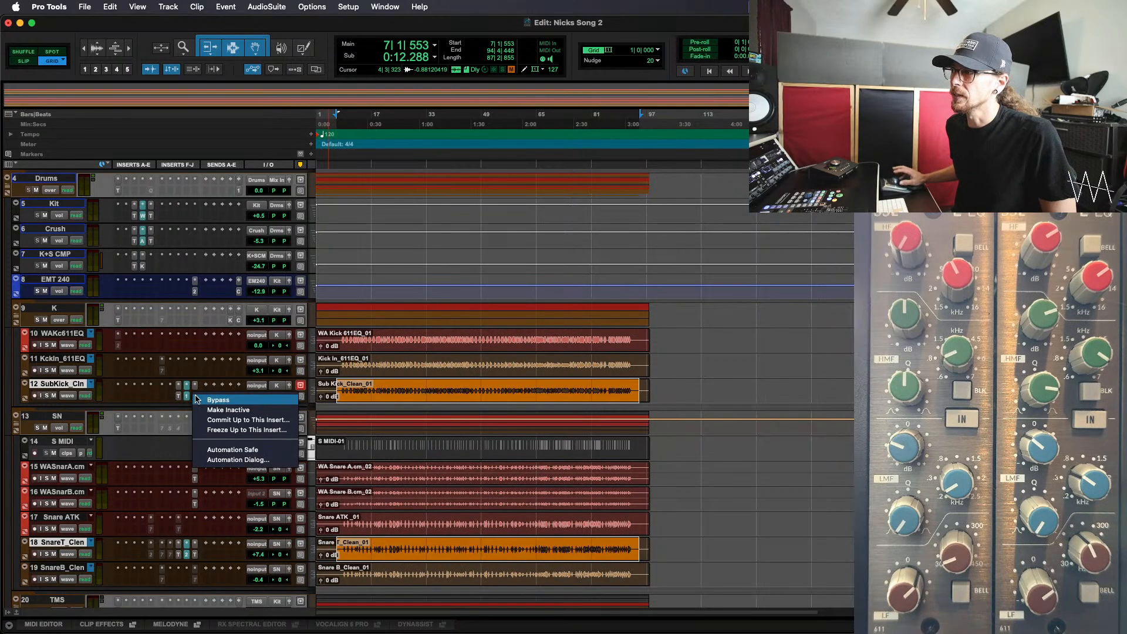
click(236, 423)
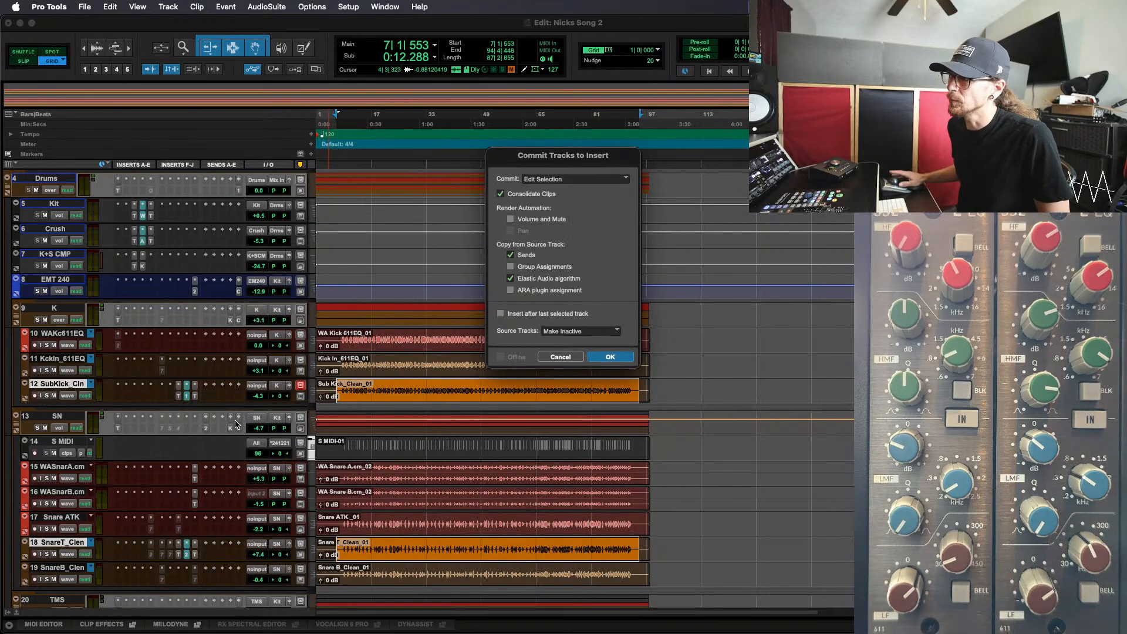
click(610, 357)
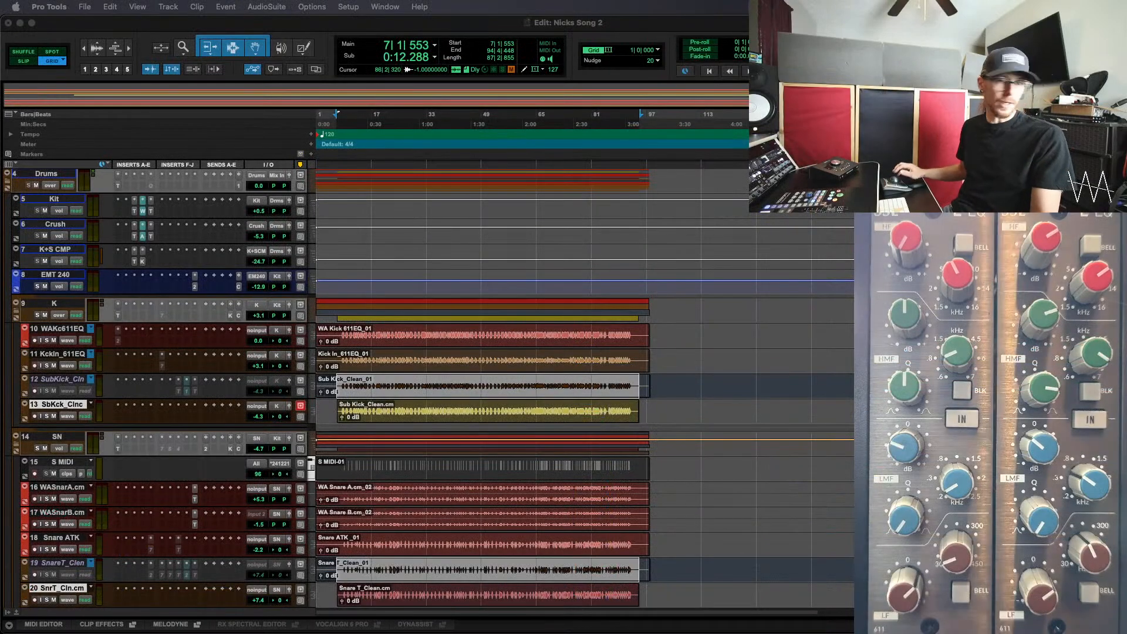
Duplicate the main playlist on the inactive Sub Kick_Clean and Snare T_Clean source tracks
click(772, 417)
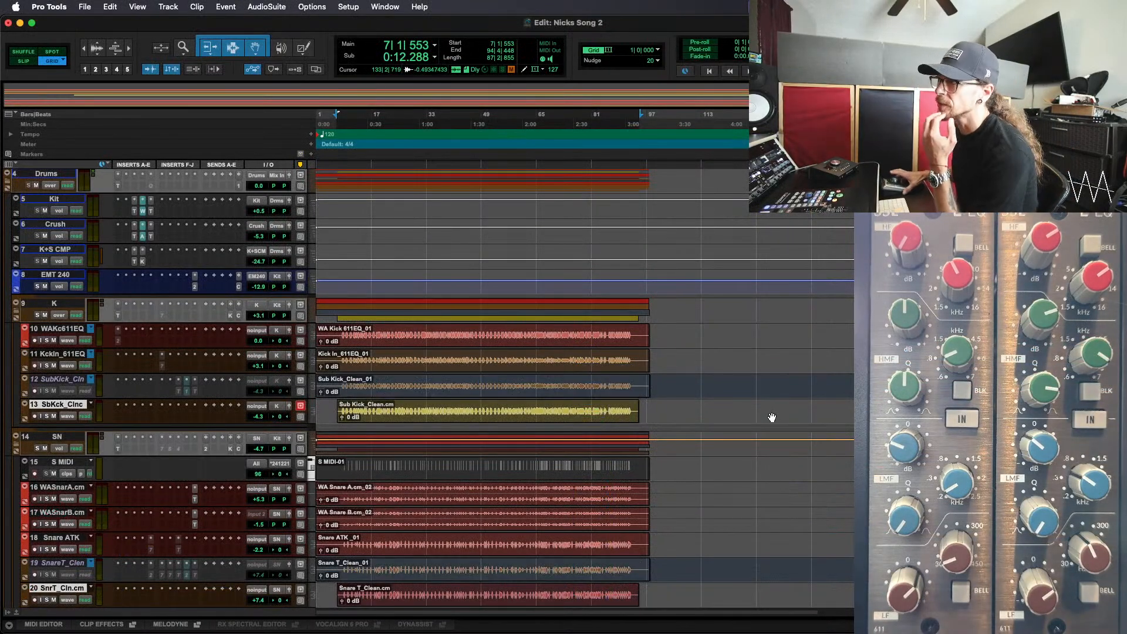
click(438, 421)
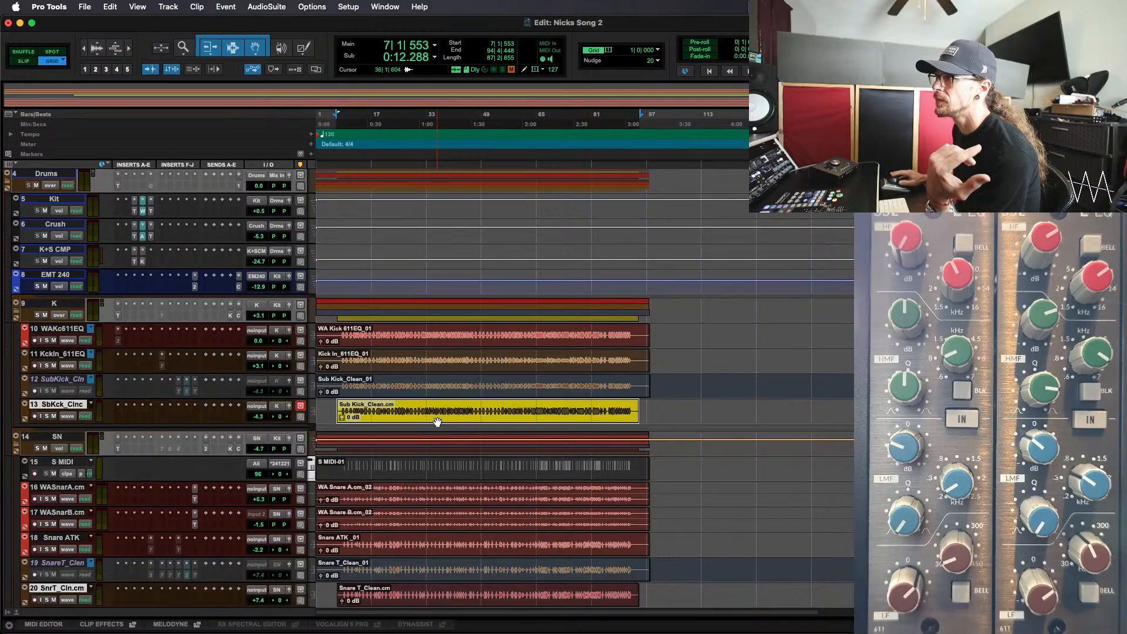
scroll(437, 422, down, 1)
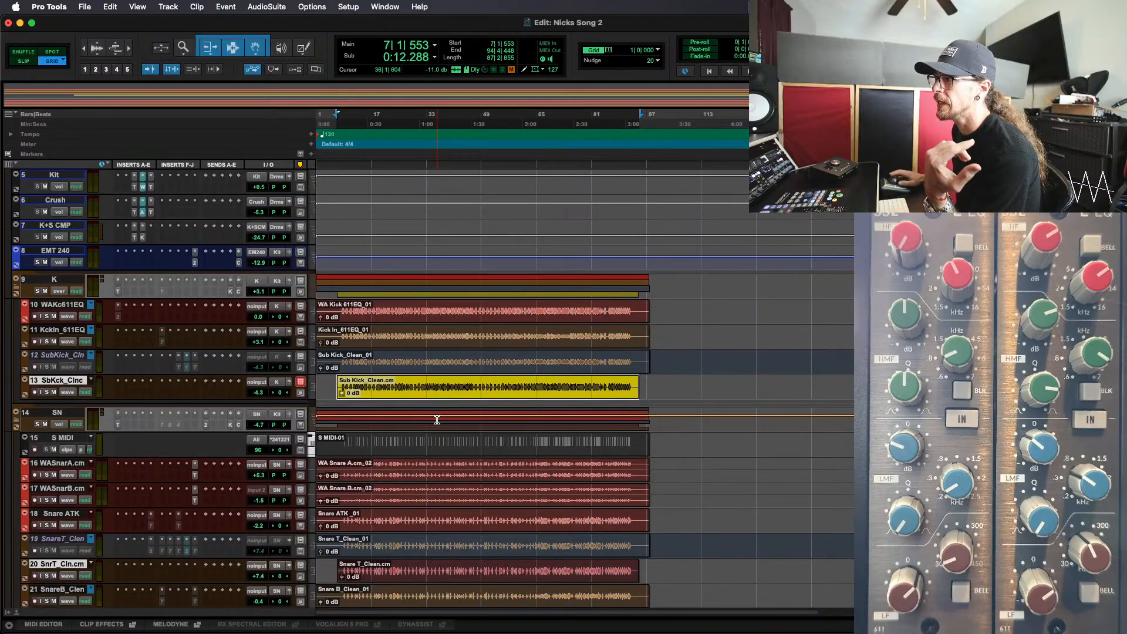
click(59, 355)
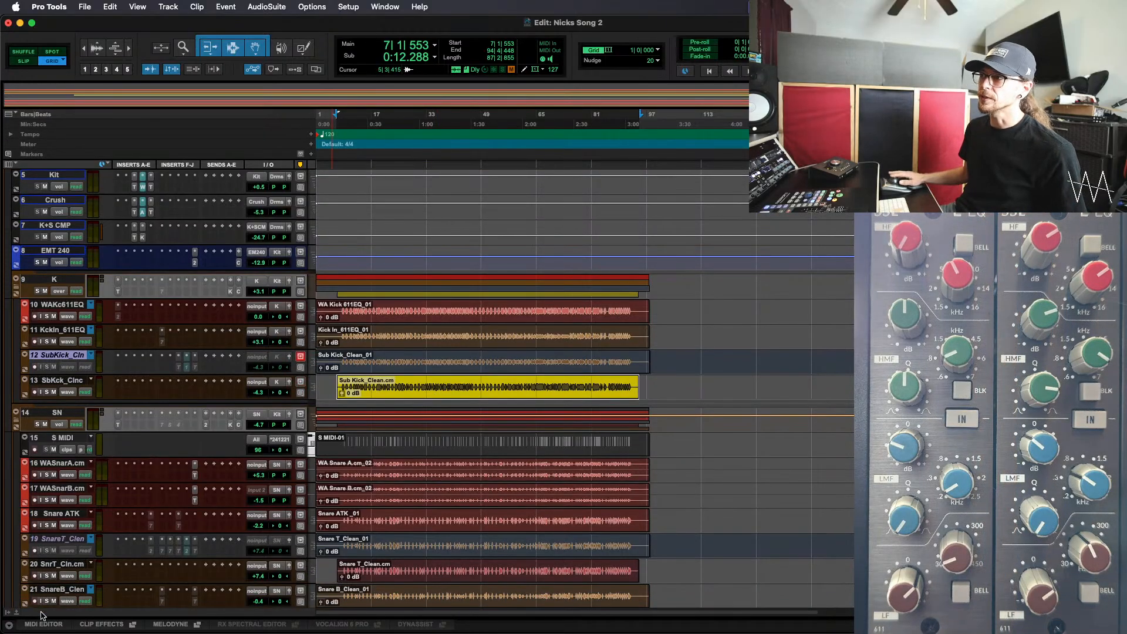
super+click(56, 542)
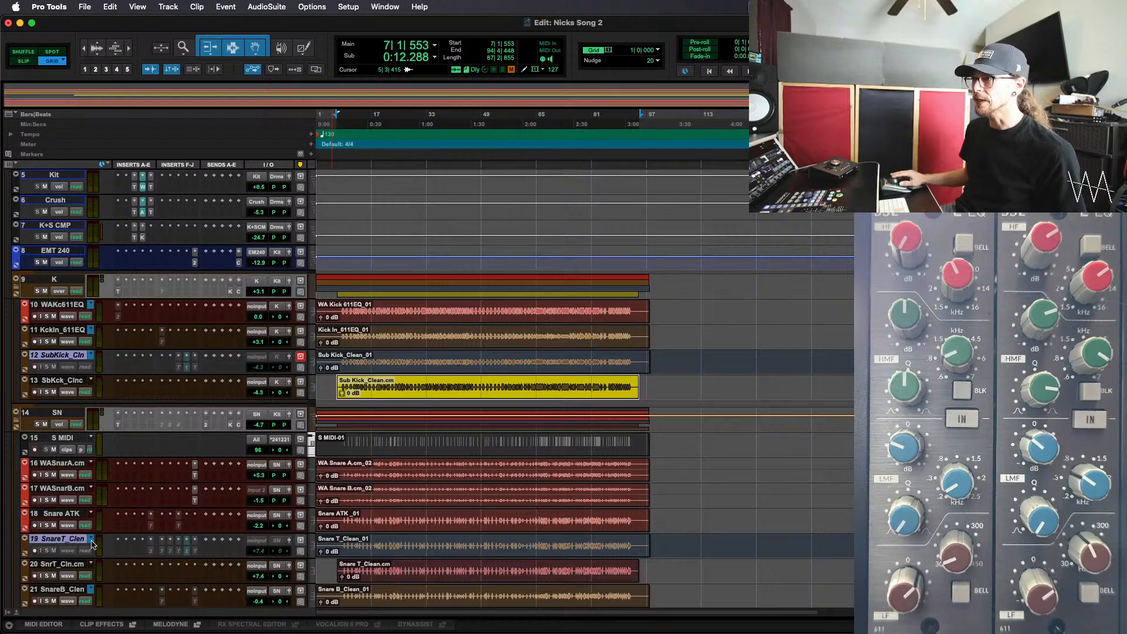
click(91, 538)
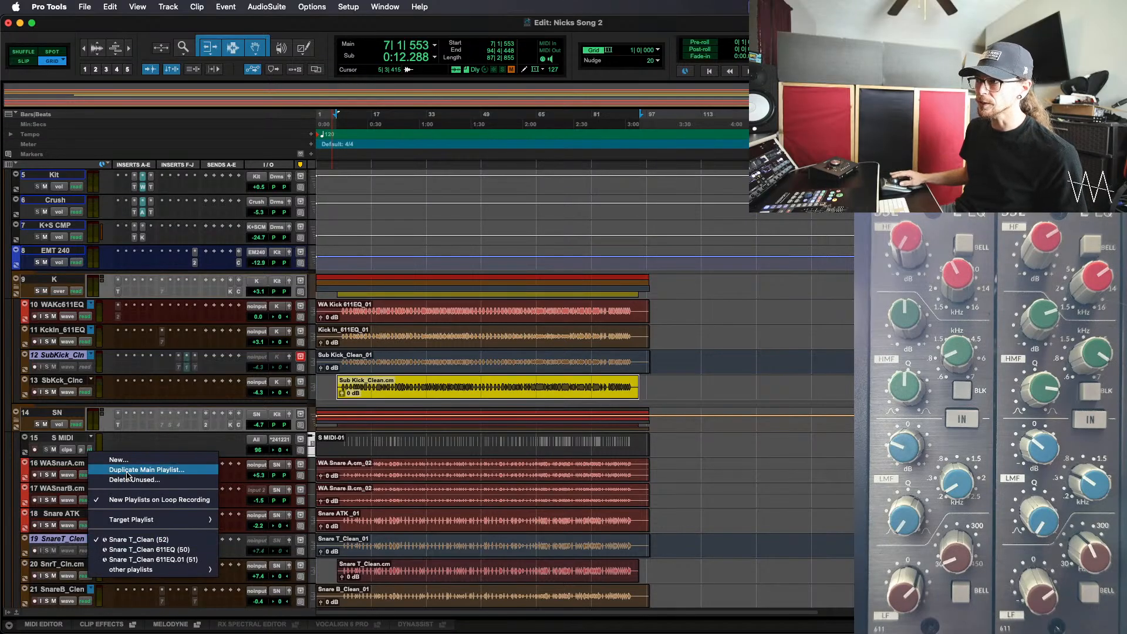
click(128, 470)
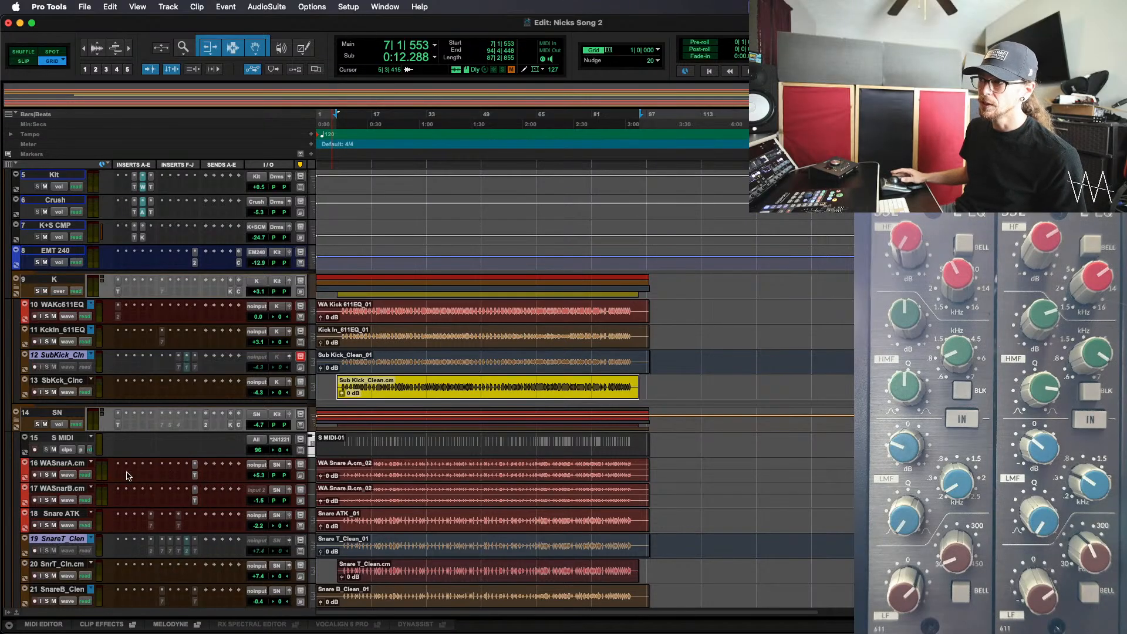
Rename the duplicated sub kick playlist as Sub Kick_611EQ and move the committed Sub Kick_Clean.cm clip onto it
double_click(74, 356)
key(Right)
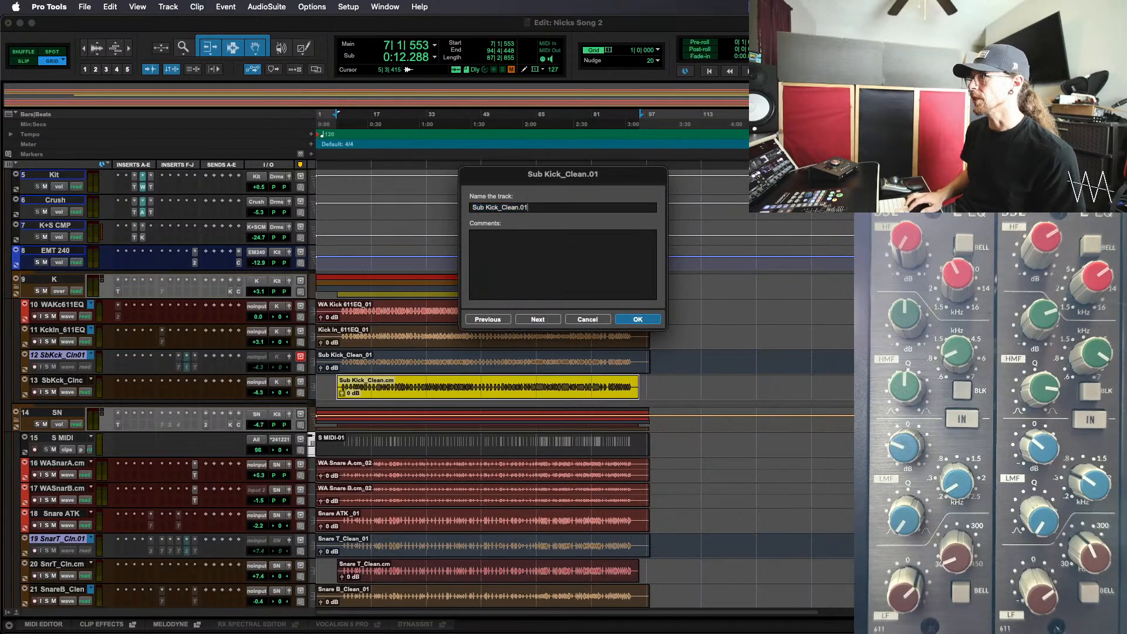
key(BackSpace)
key(BackSpace)
key(BackSpace)
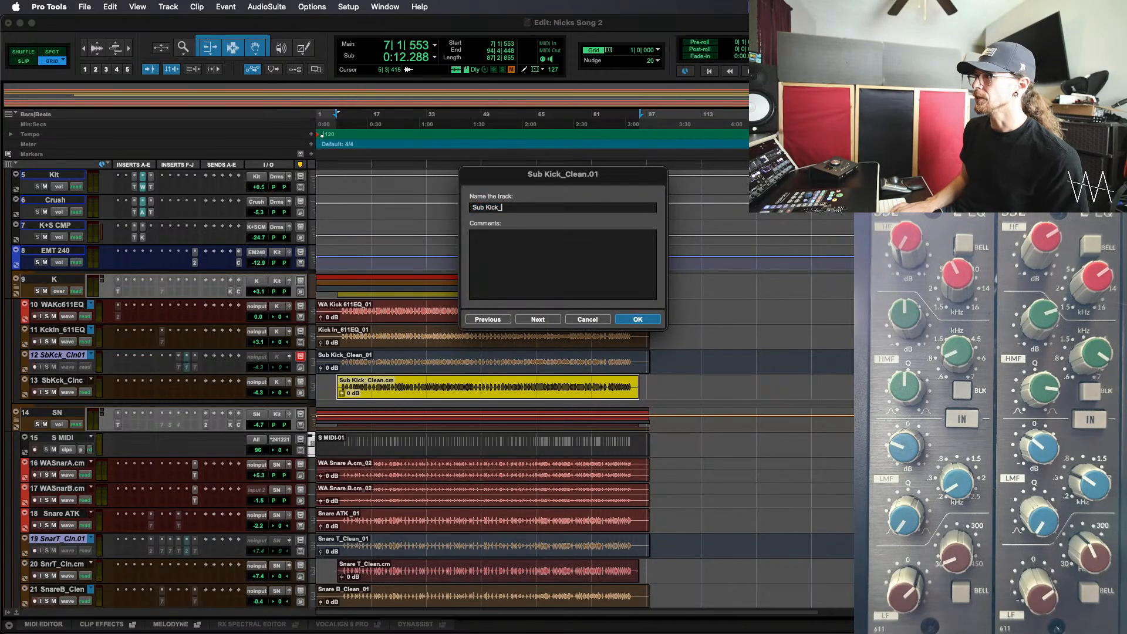
text(611EQ)
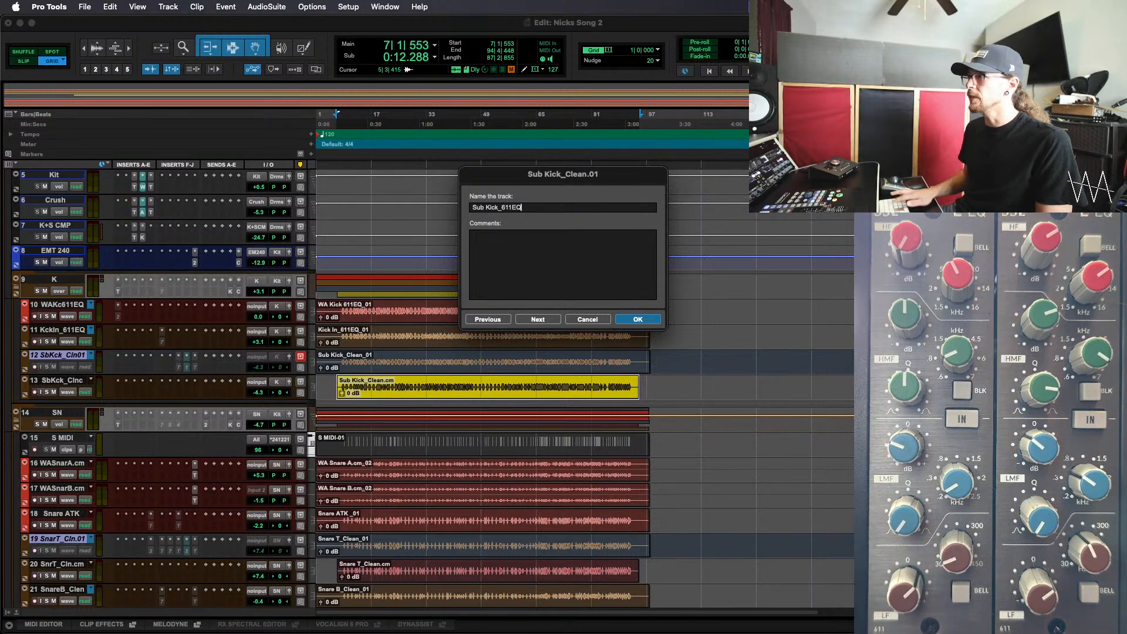
key(Return)
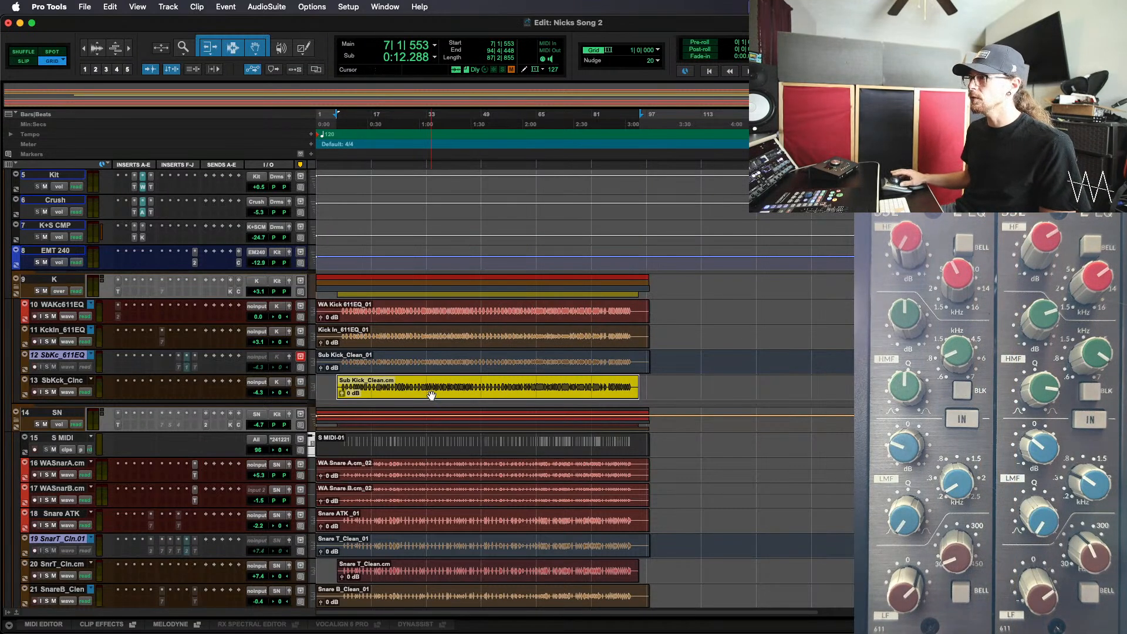
drag(431, 395, 431, 370)
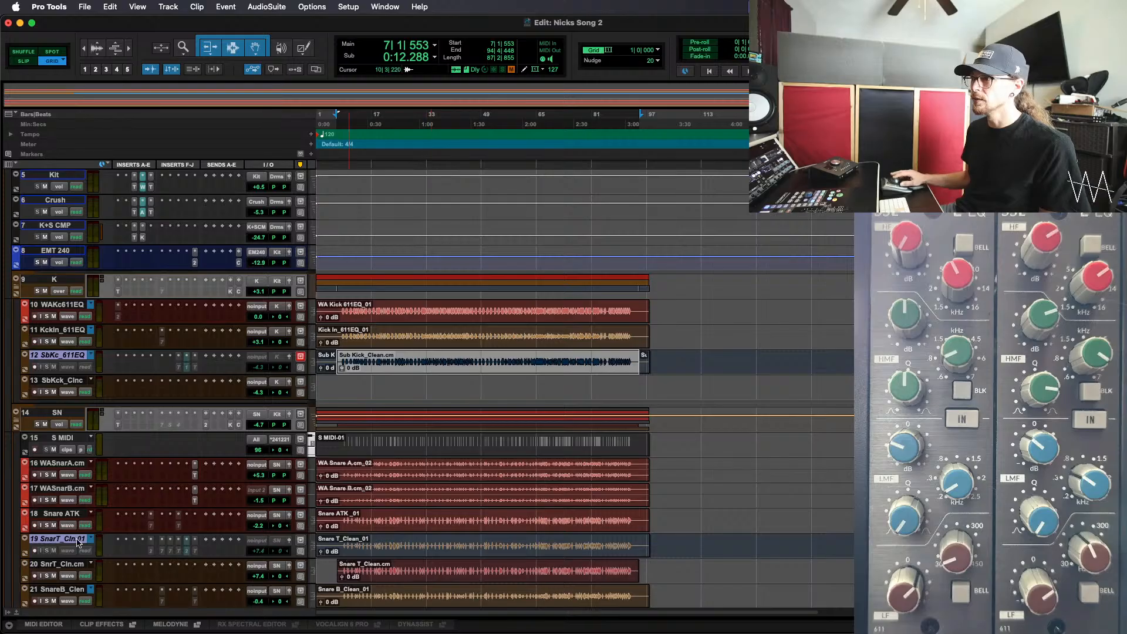
Rename the duplicated snare playlist as Snare T_611EQ and move the committed Snare T_Clean.cm clip onto it
double_click(57, 545)
text(Snare T_)
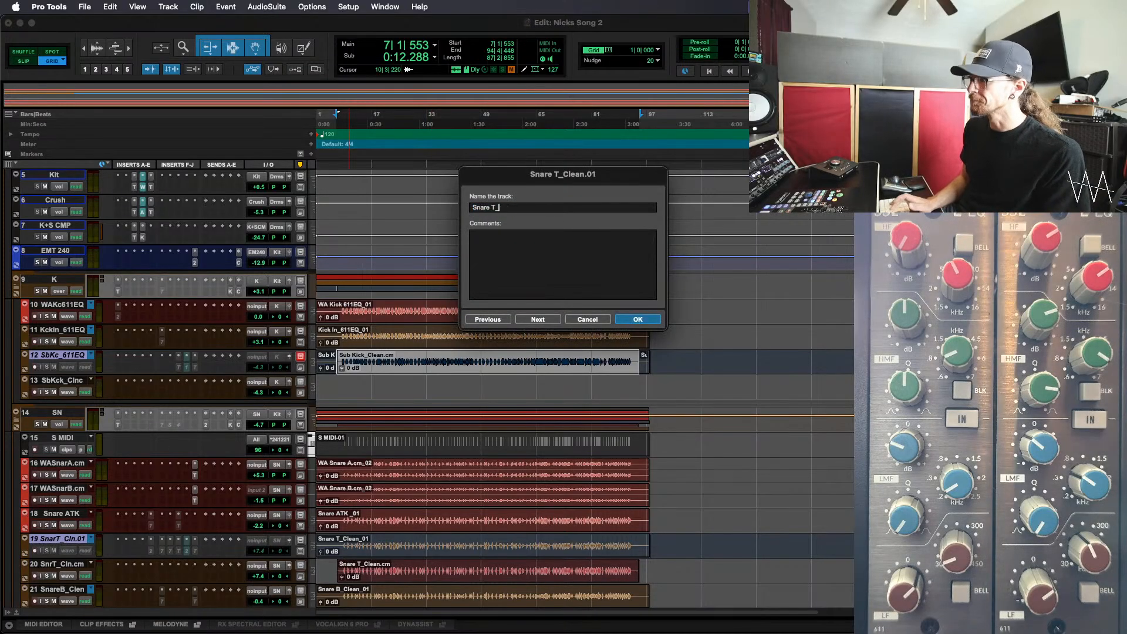
text(Cle611EQ)
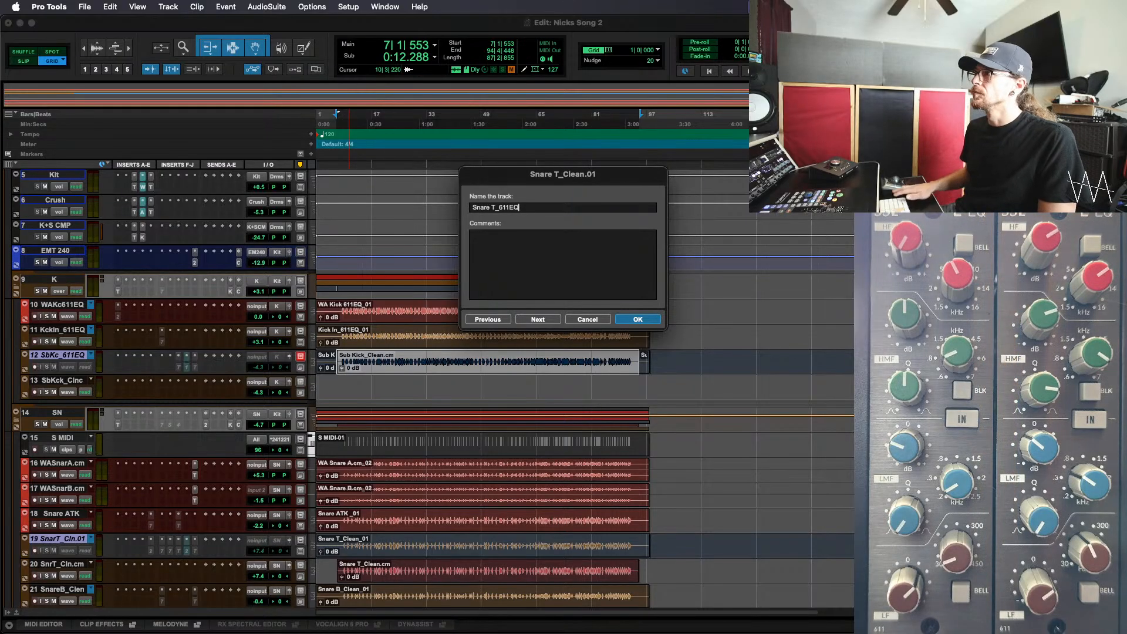
key(Return)
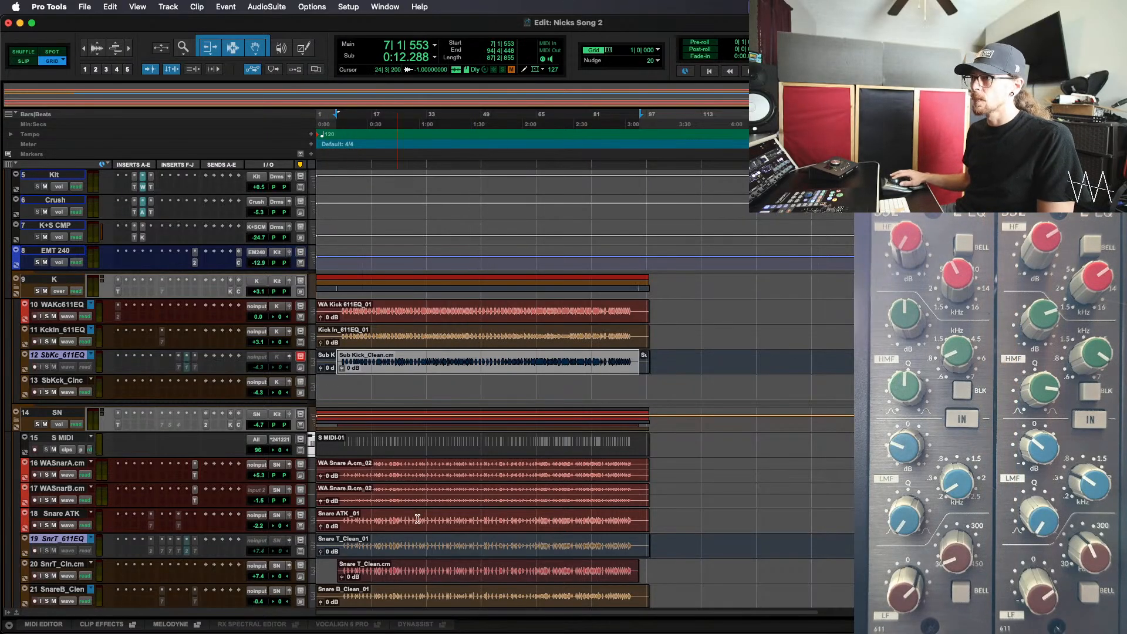
scroll(426, 567, down, 1)
click(420, 545)
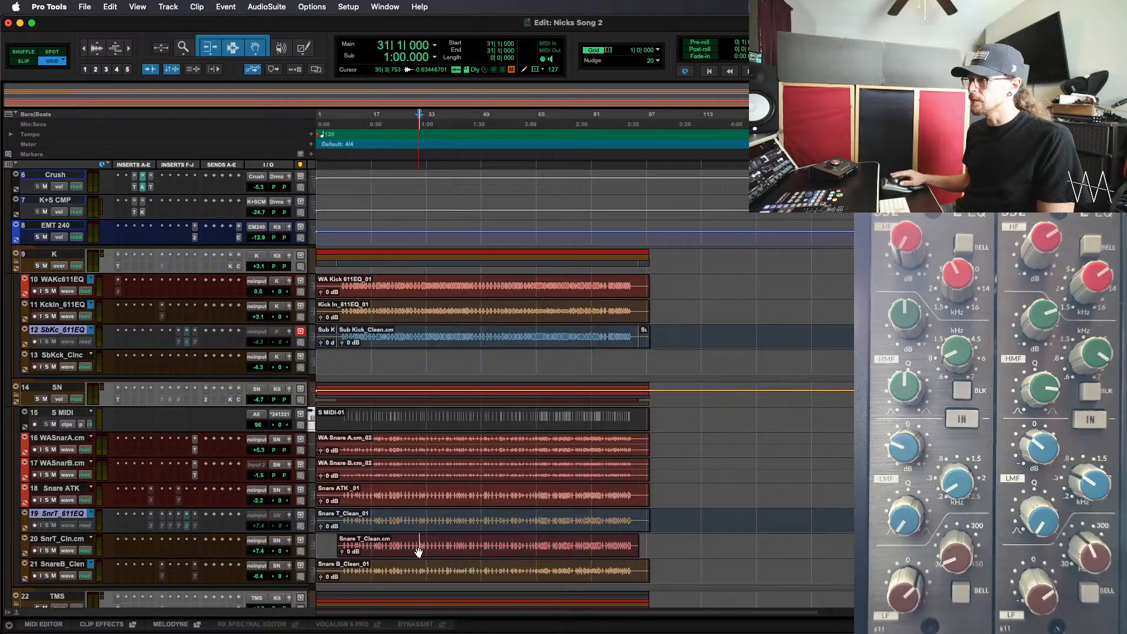
drag(418, 551, 424, 526)
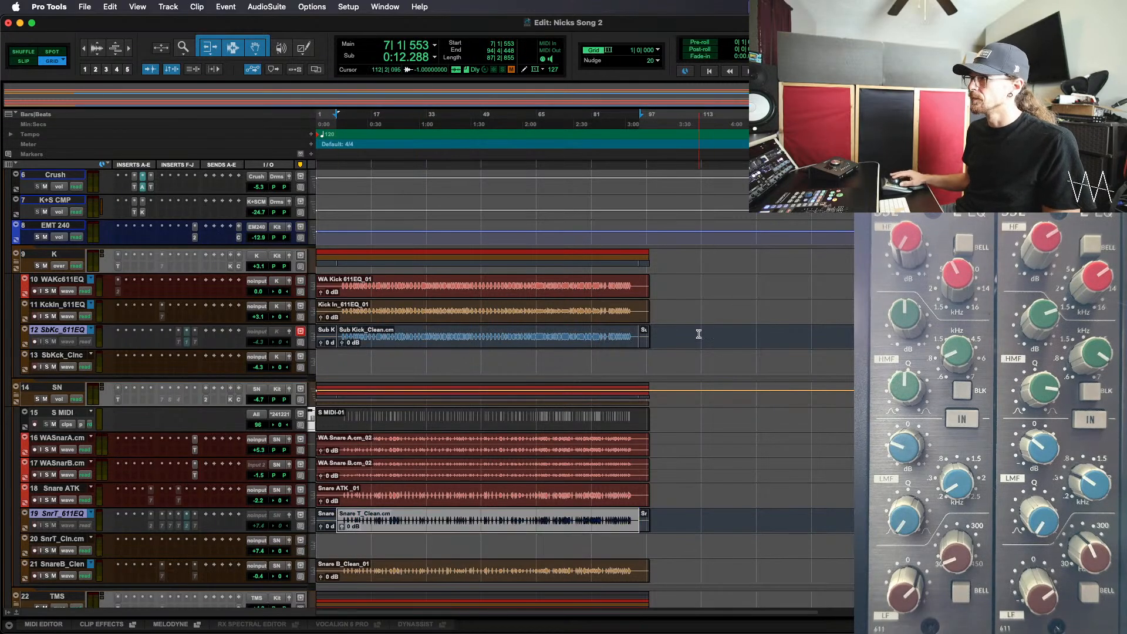
Consolidate the Sub Kick_611EQ and Snare T_611EQ tracks each into one clip from the session start to bar 98
key(Tab)
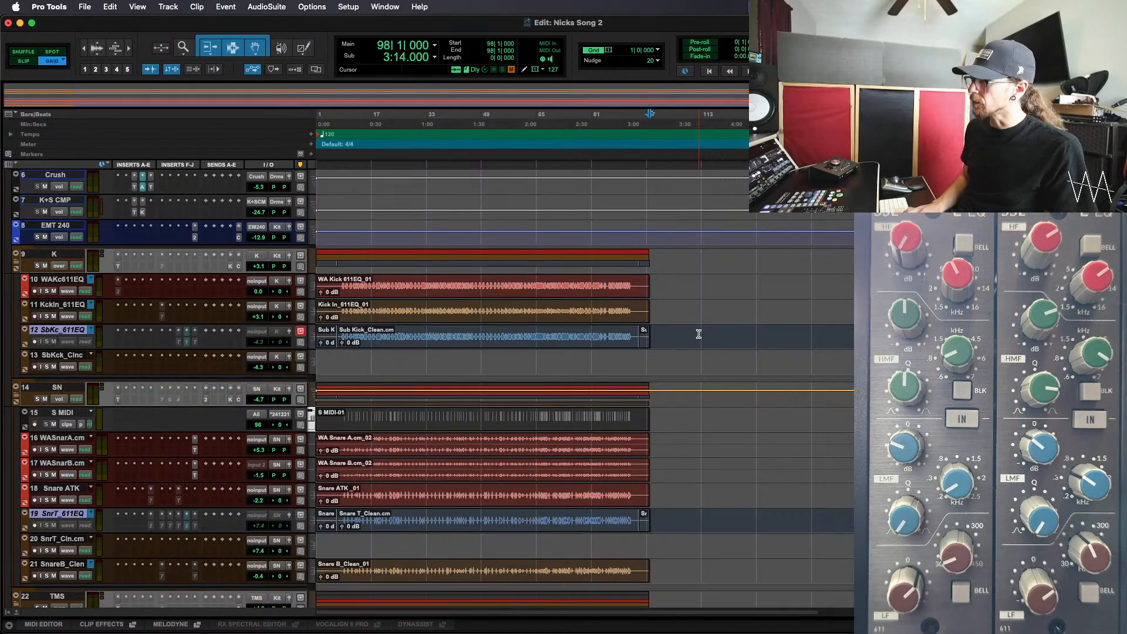
key(shift+Return)
key(alt+shift+3)
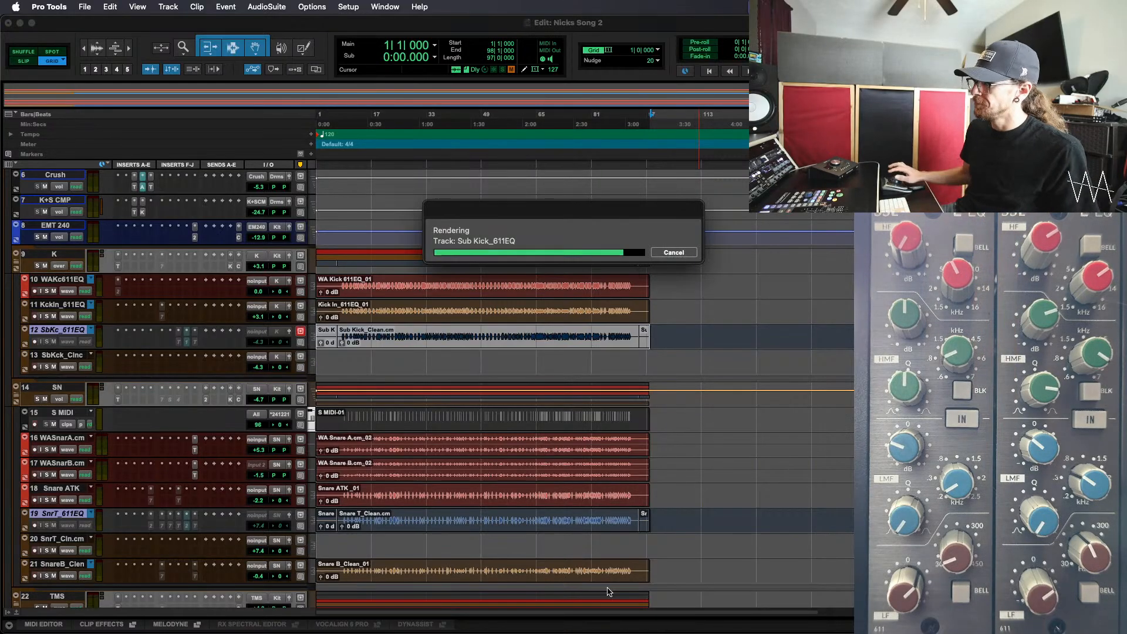
click(678, 514)
key(alt+Tab)
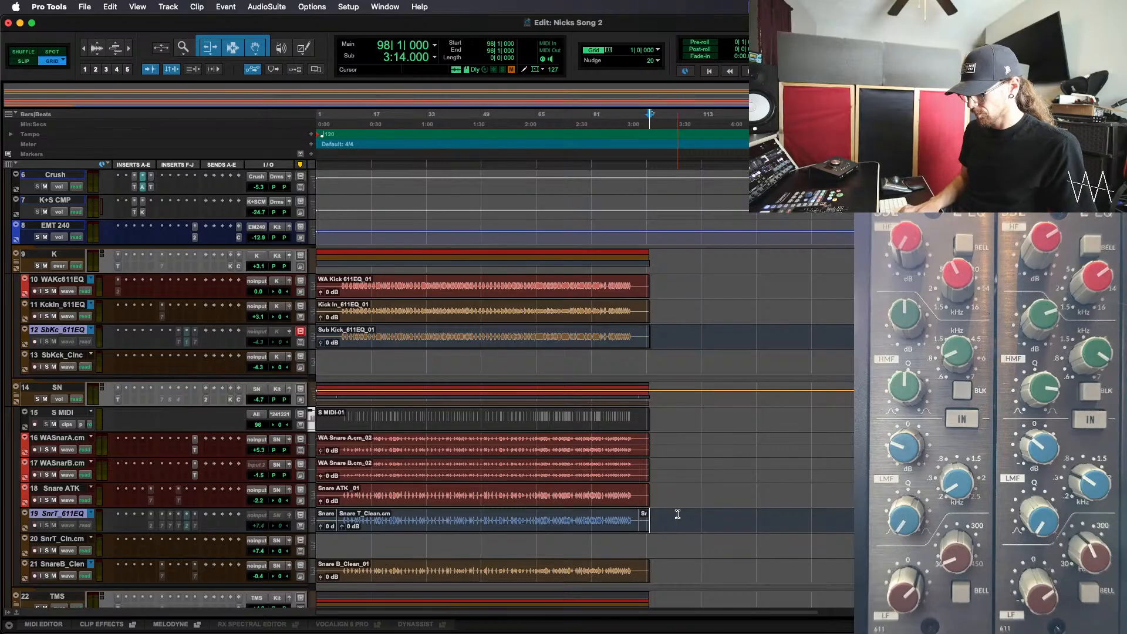
key(shift+Return)
key(alt+shift+3)
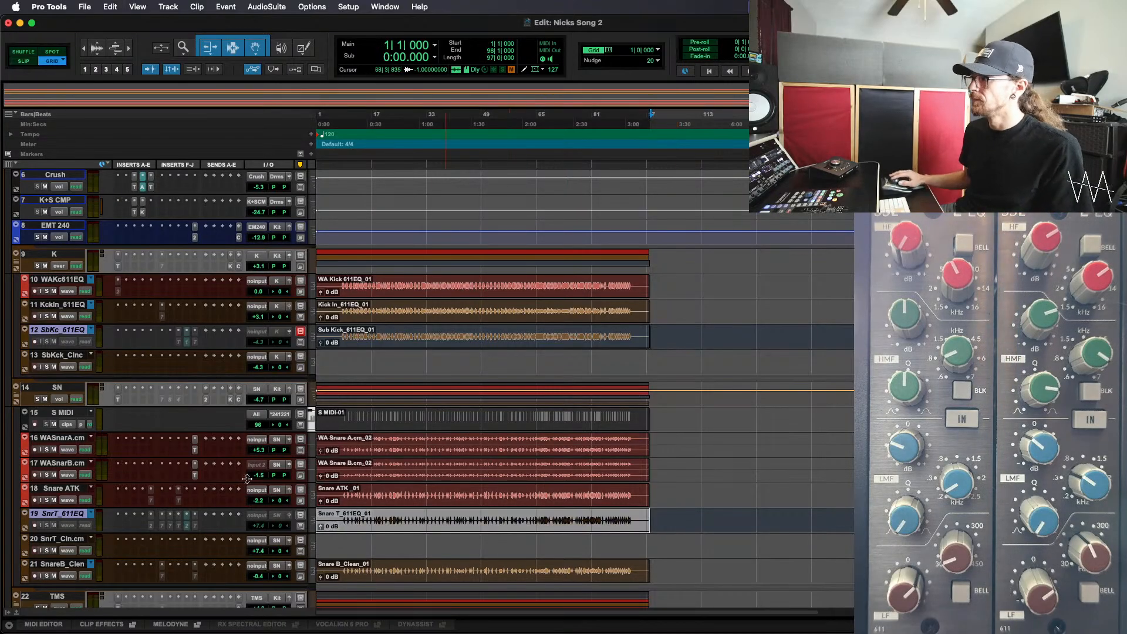
Delete the two emptied committed tracks, Sub Kick_Clean.cm and Snare T_Clean.cm
click(74, 356)
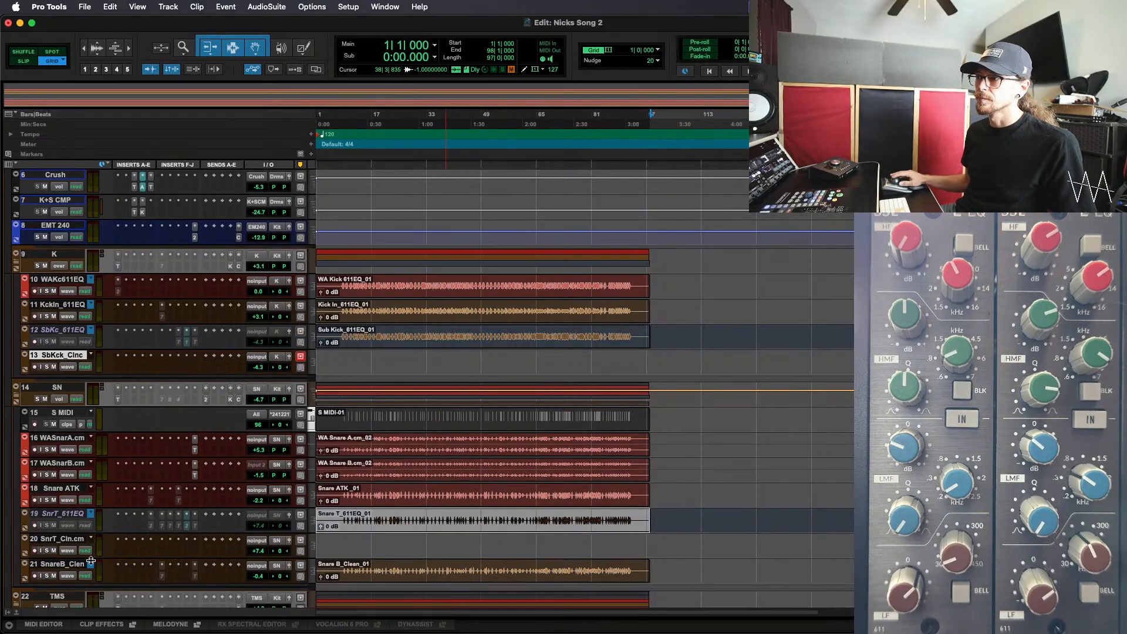
super+click(68, 538)
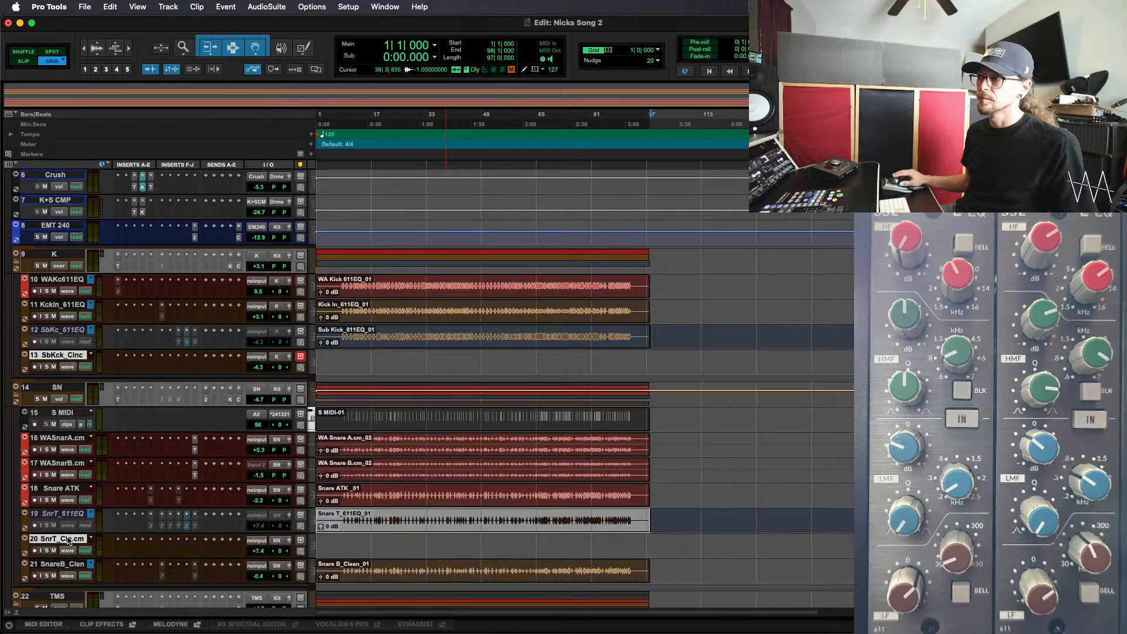
right_click(68, 539)
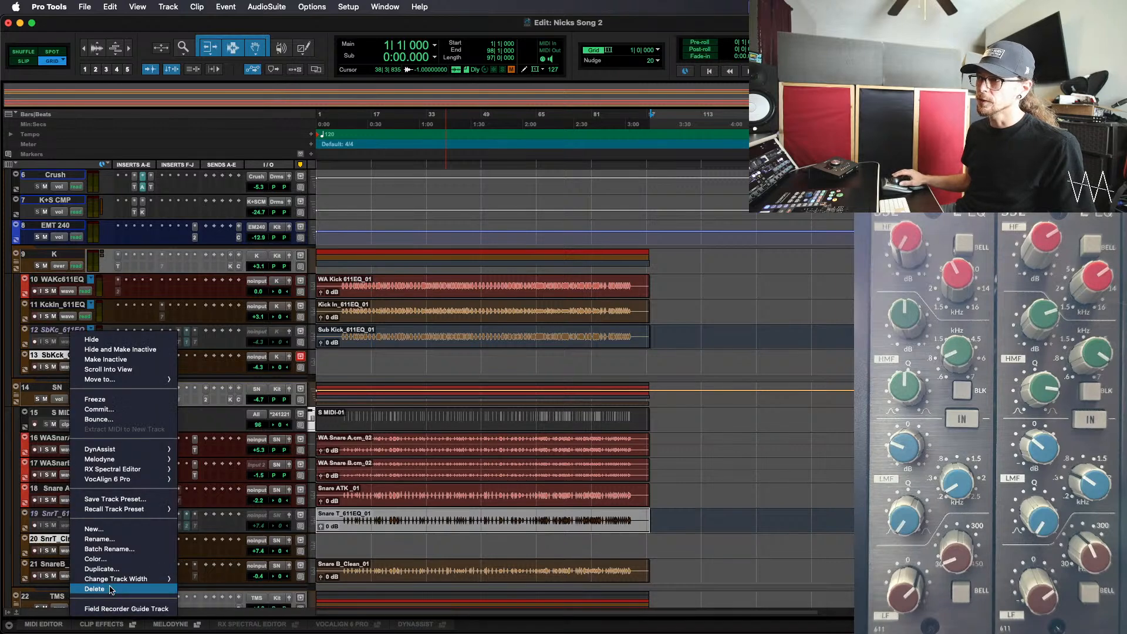
click(111, 589)
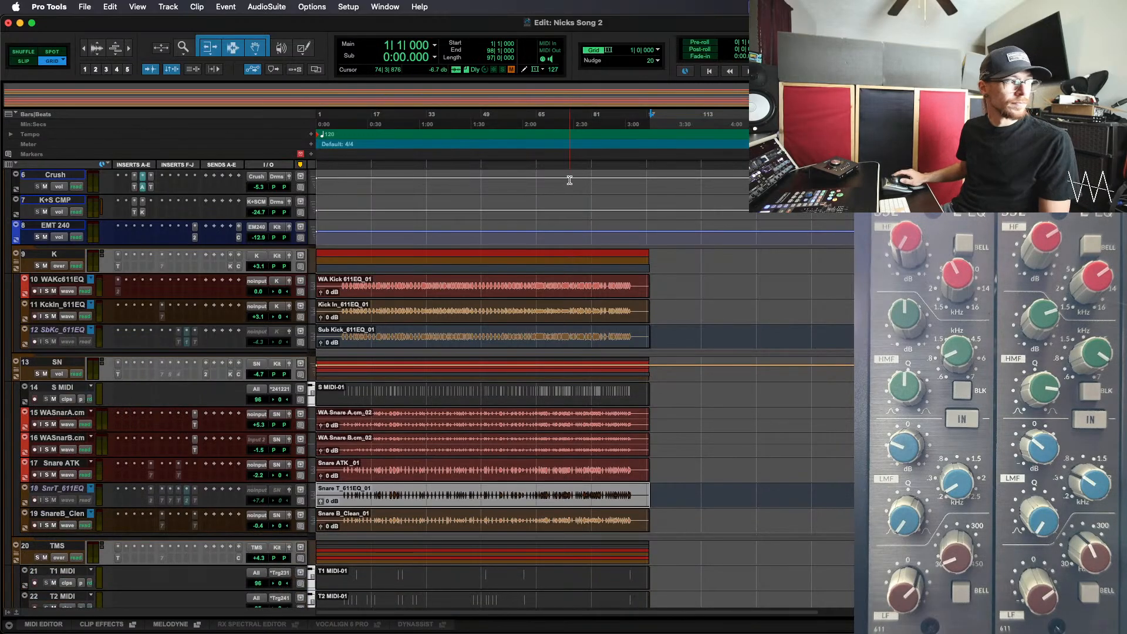
Make the inactive Sub Kick_611EQ and Snare T_611EQ tracks active again
click(66, 332)
super+click(54, 492)
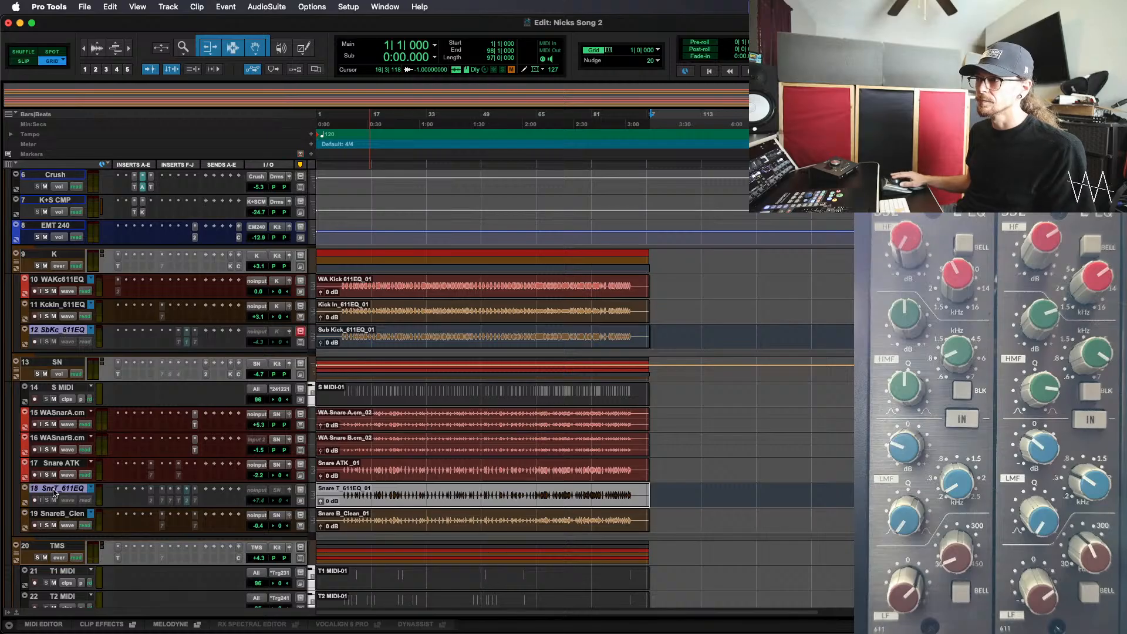
right_click(54, 492)
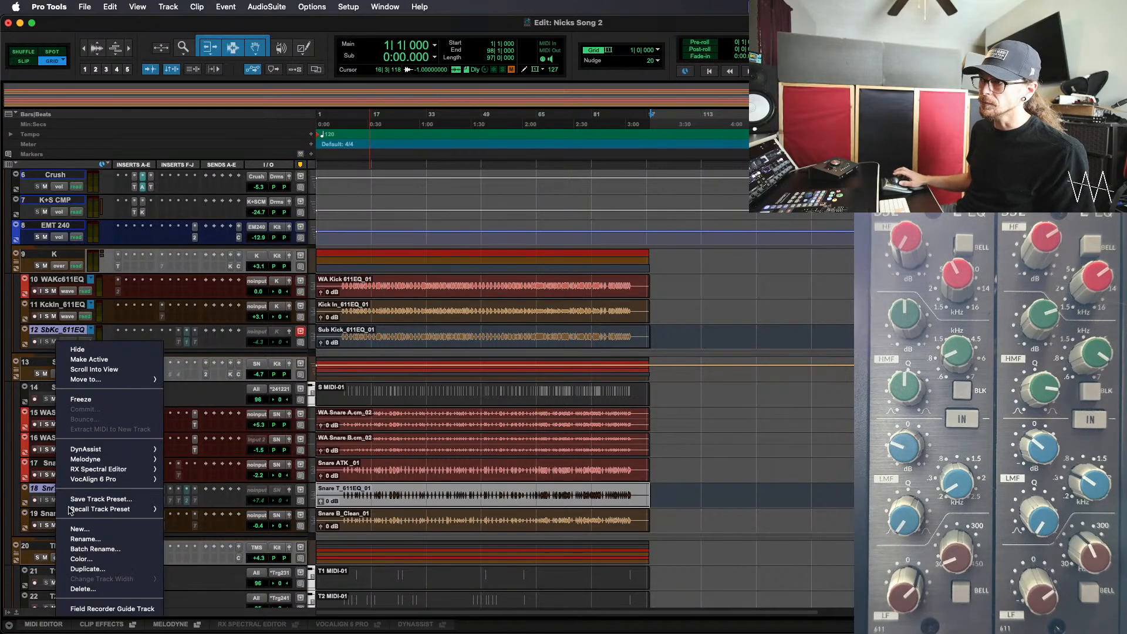
click(123, 359)
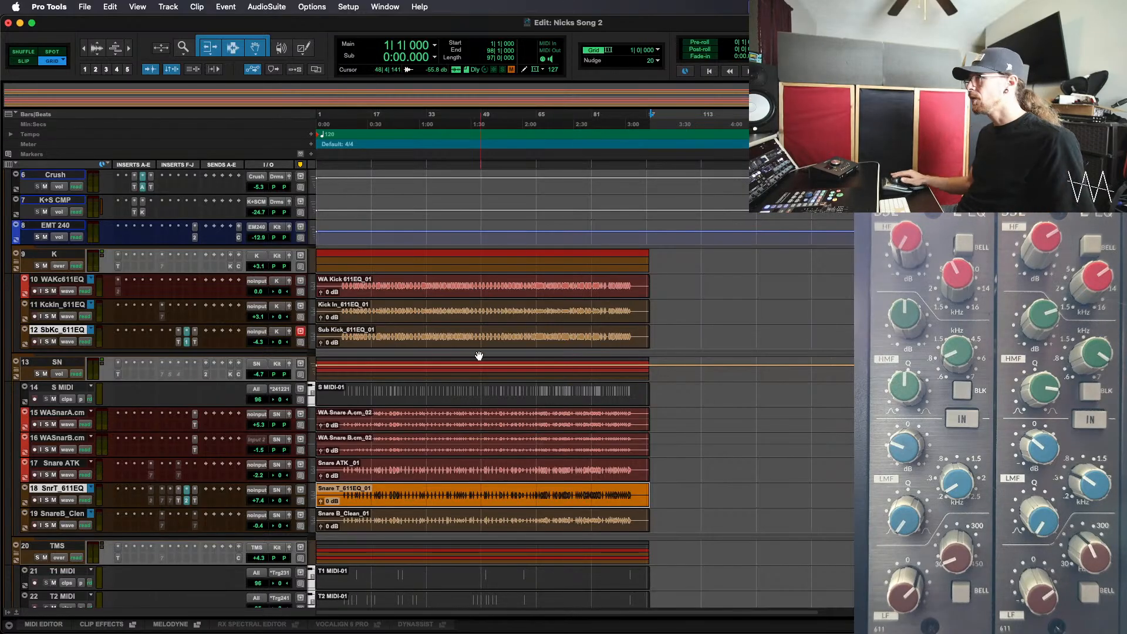
In the Mix window, move the Trim, PP 2 and Trim inserts from Snare T_611EQ to the Snare ATK track
key(super+equal)
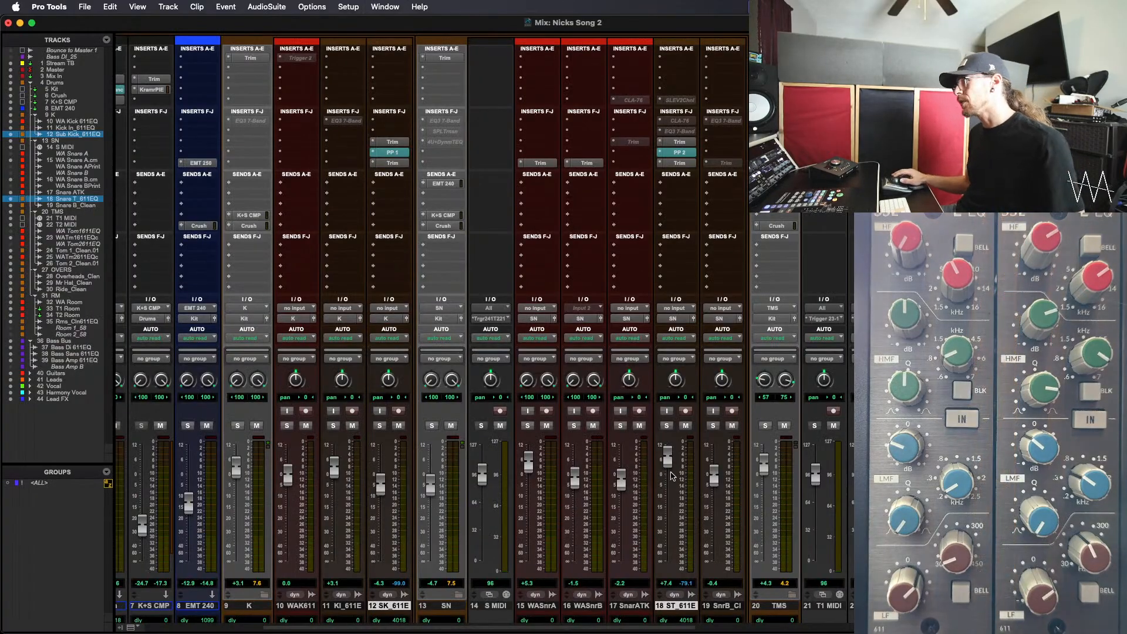
scroll(671, 475, right, 1)
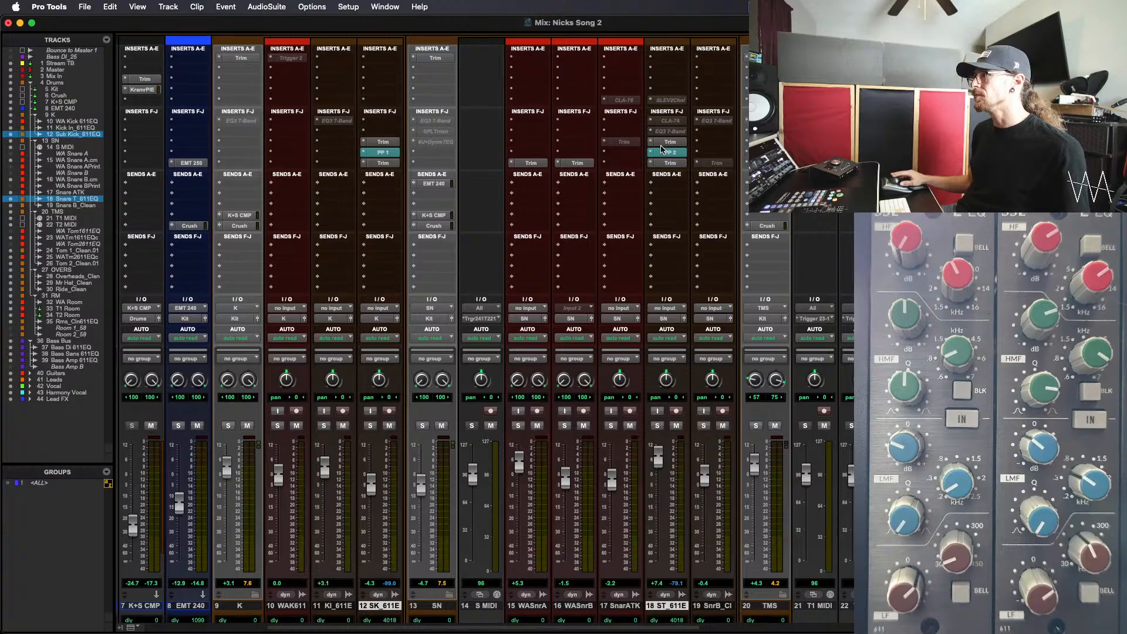
drag(666, 145, 617, 146)
drag(675, 147, 628, 164)
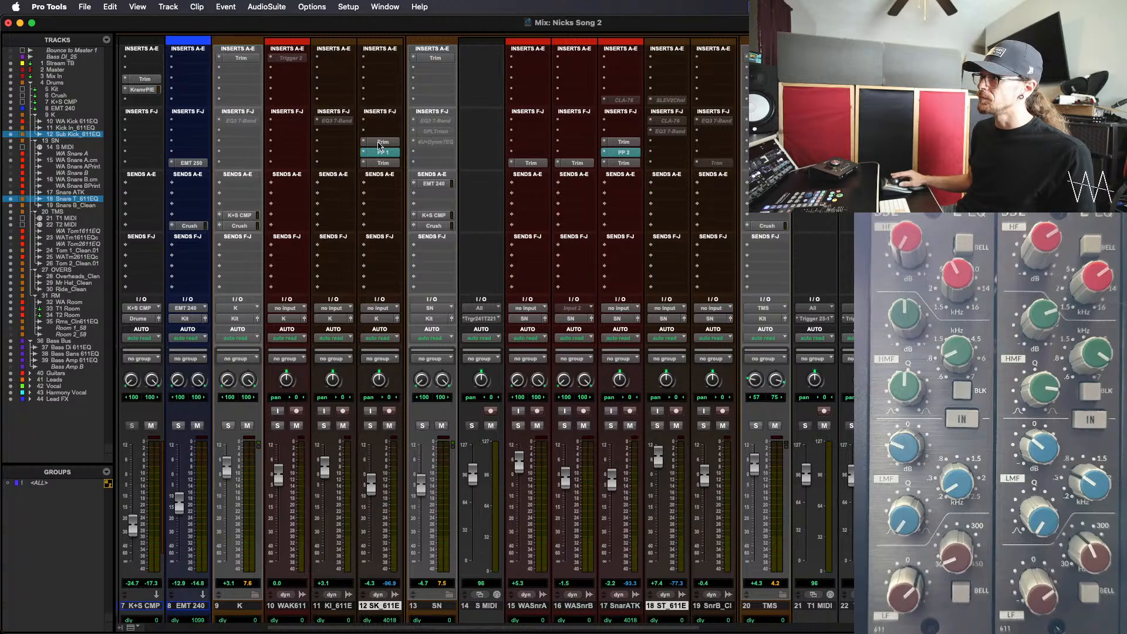
Move the Trim, PP 1 and Trim inserts from Sub Kick_611EQ to the Snare B_Clean track
drag(379, 146, 721, 147)
drag(386, 153, 702, 154)
drag(384, 165, 723, 165)
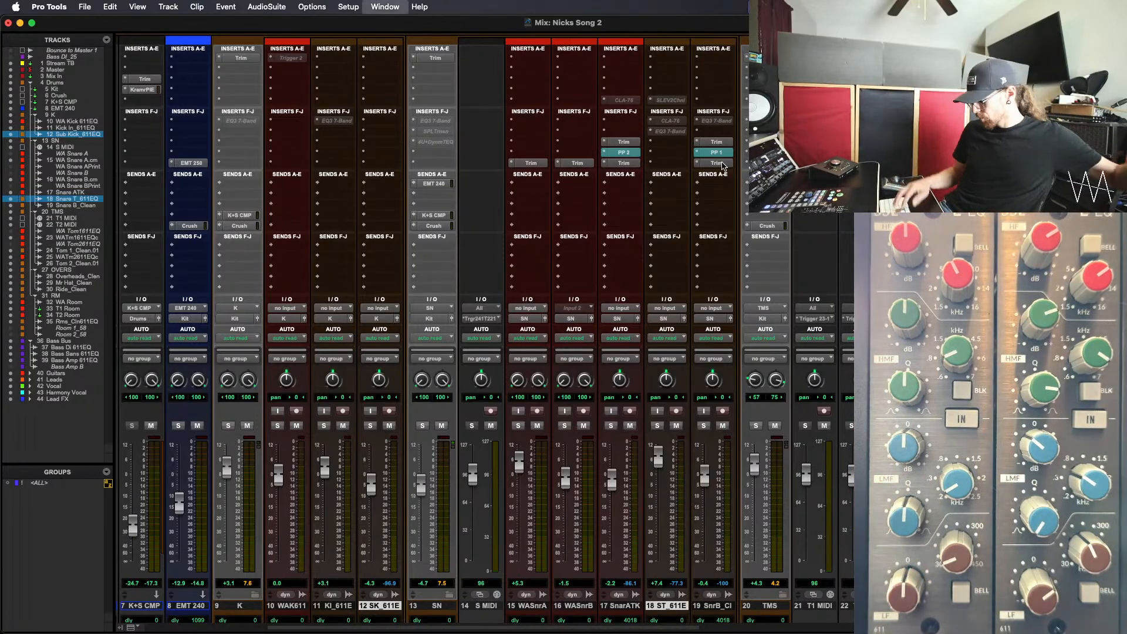
In the Edit window, select bars 43 to 83 on WA Snare A and audition that section while adjusting the hardware EQs
key(super+equal)
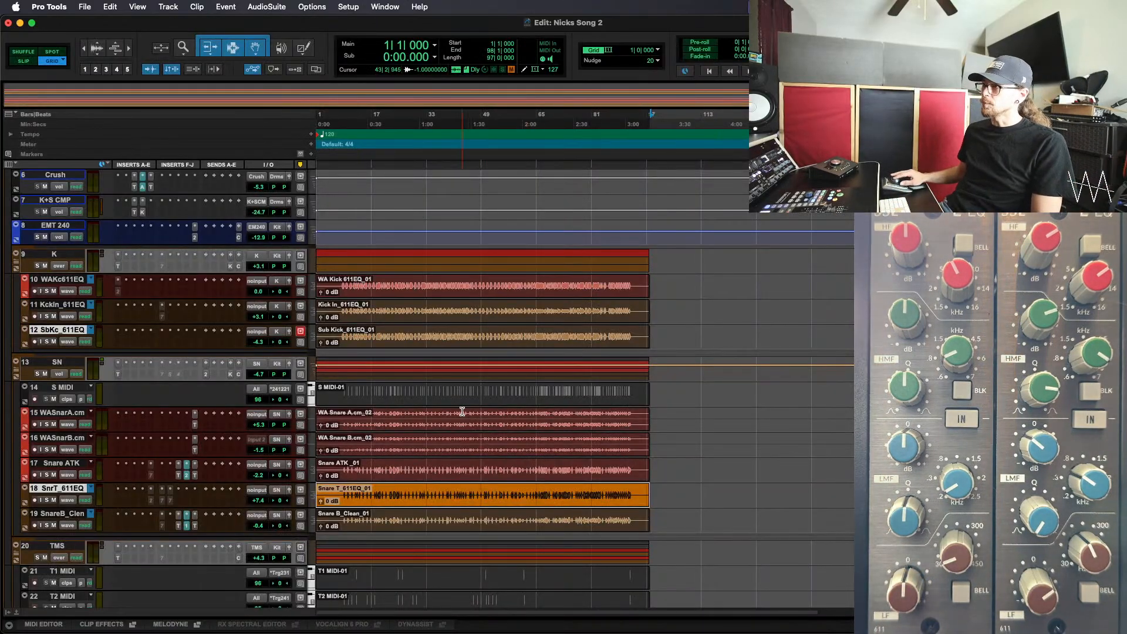
drag(461, 412, 597, 419)
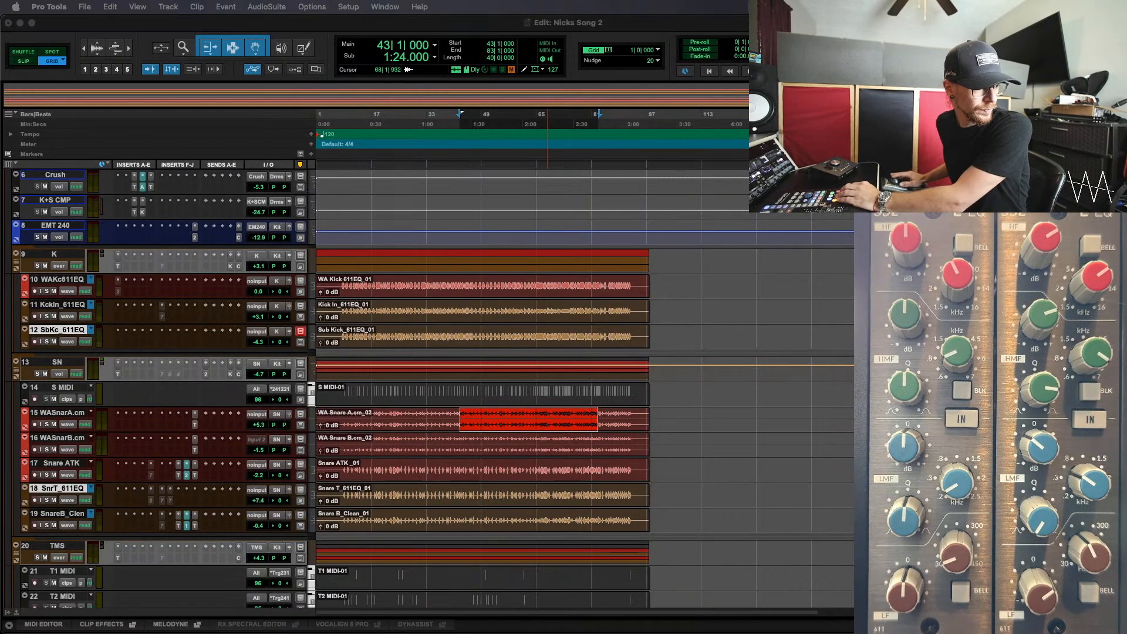
key(space)
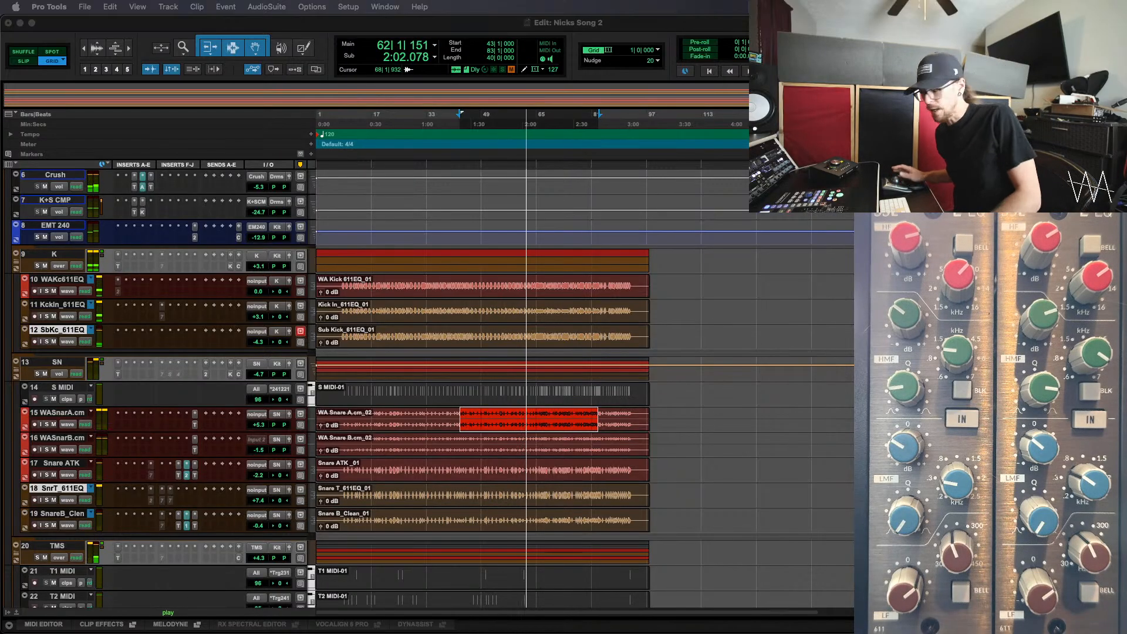
key(space)
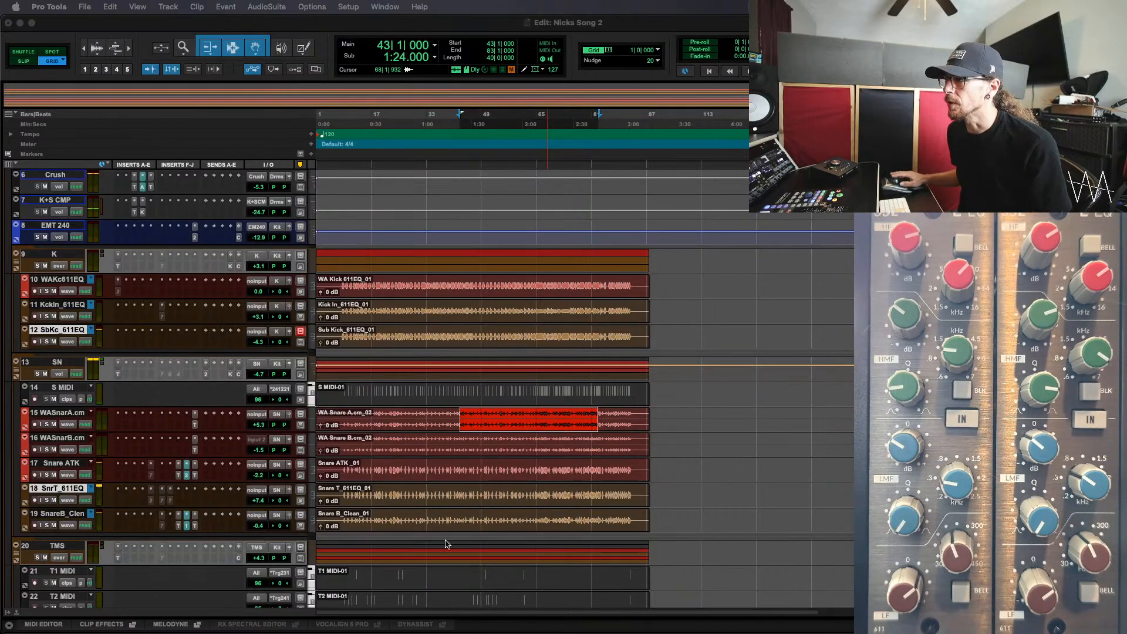
Select about bars 7 to 94 on Snare ATK and Snare B_Clean, with both tracks selected
drag(337, 471, 636, 477)
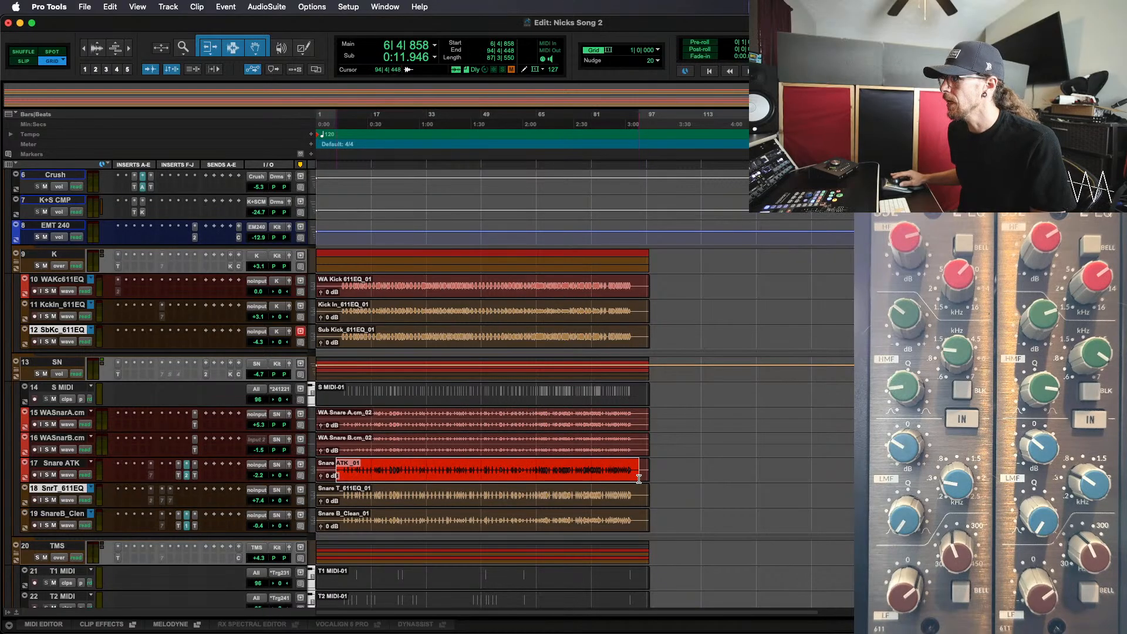
click(638, 517)
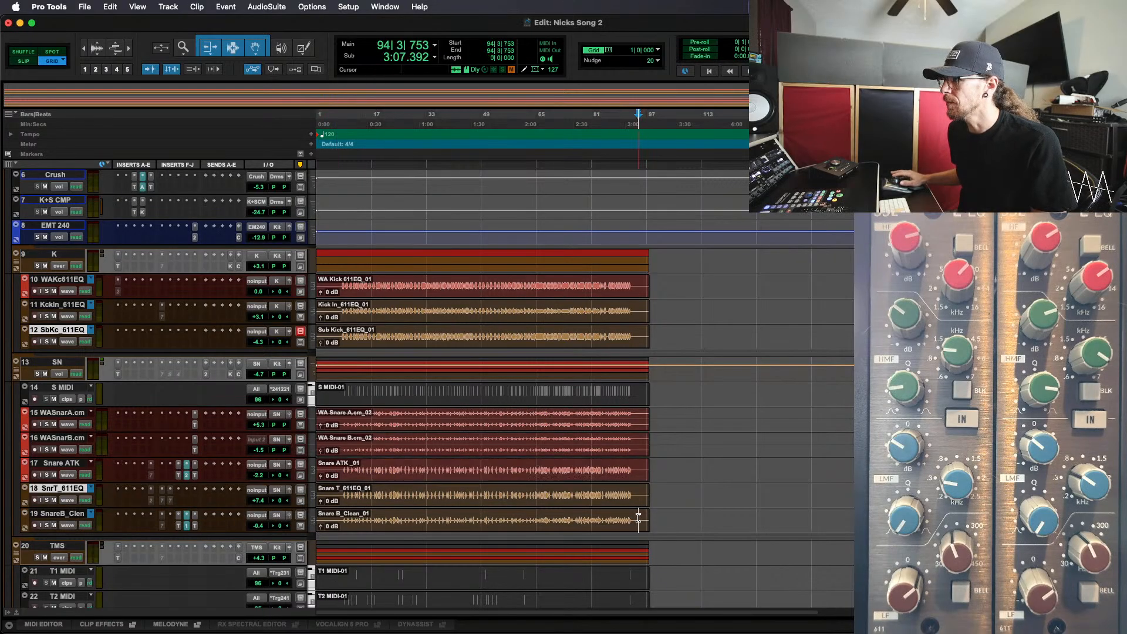
drag(629, 518, 338, 528)
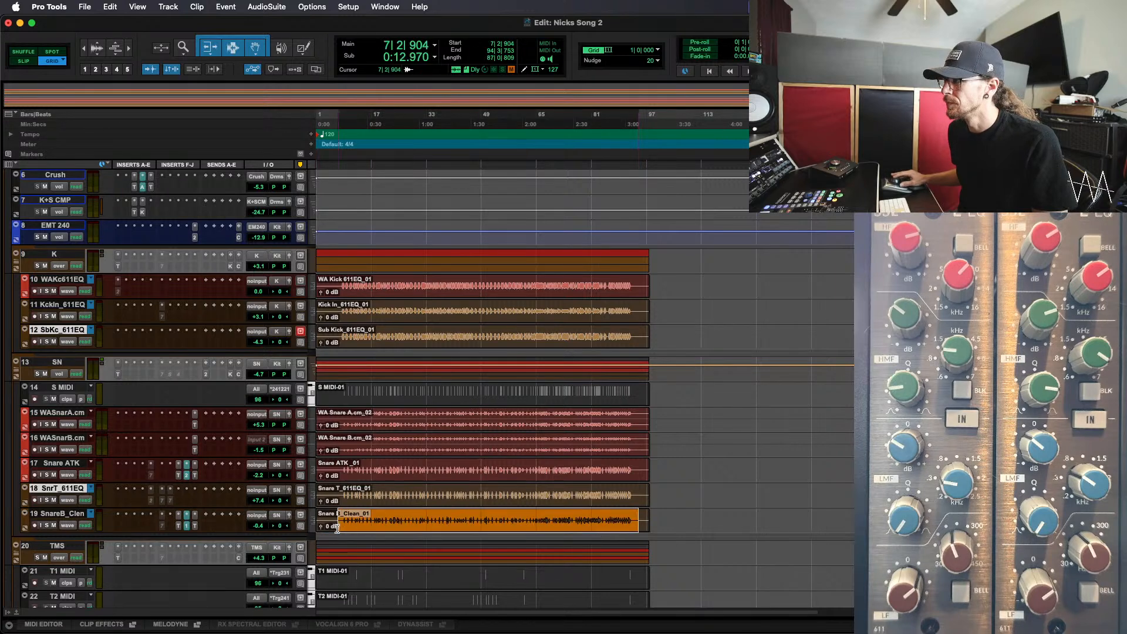
shift+click(348, 467)
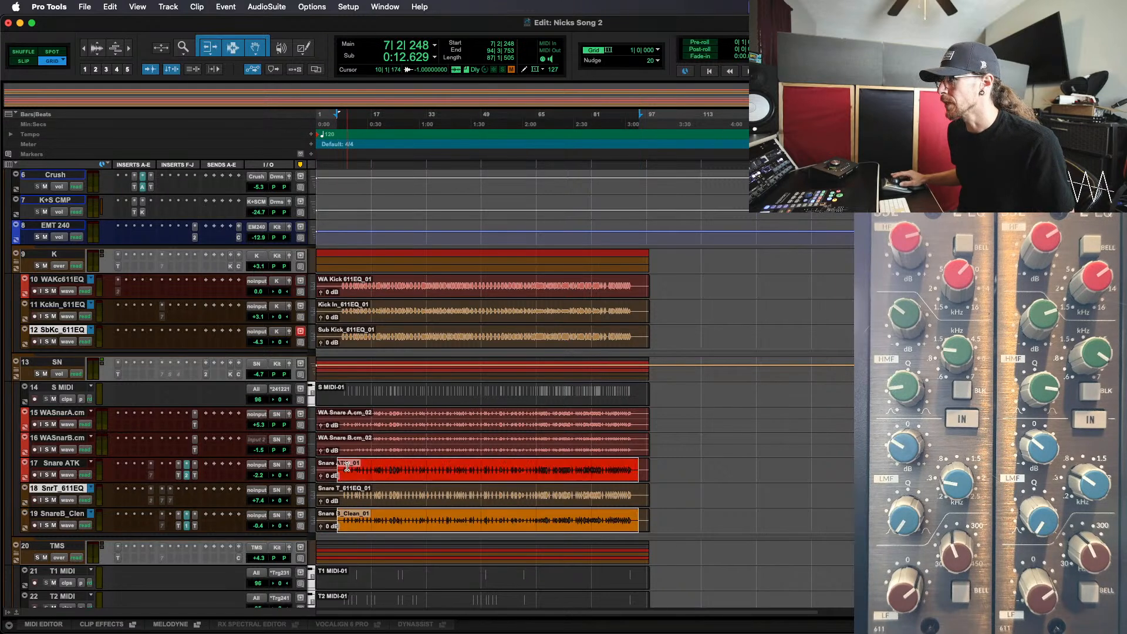
click(69, 463)
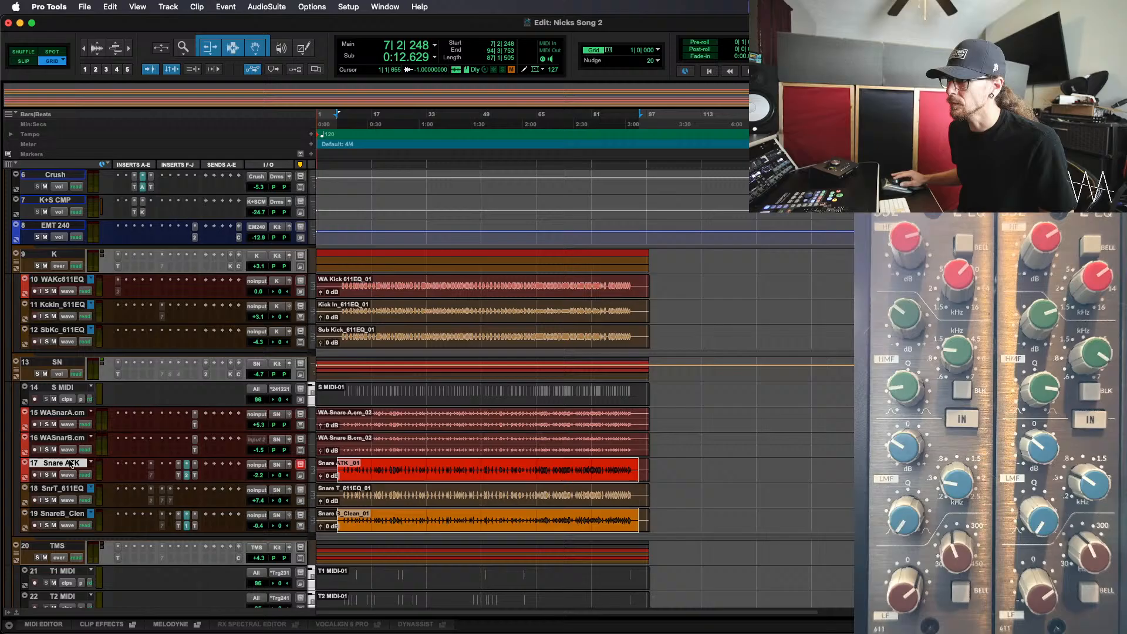
super+click(68, 514)
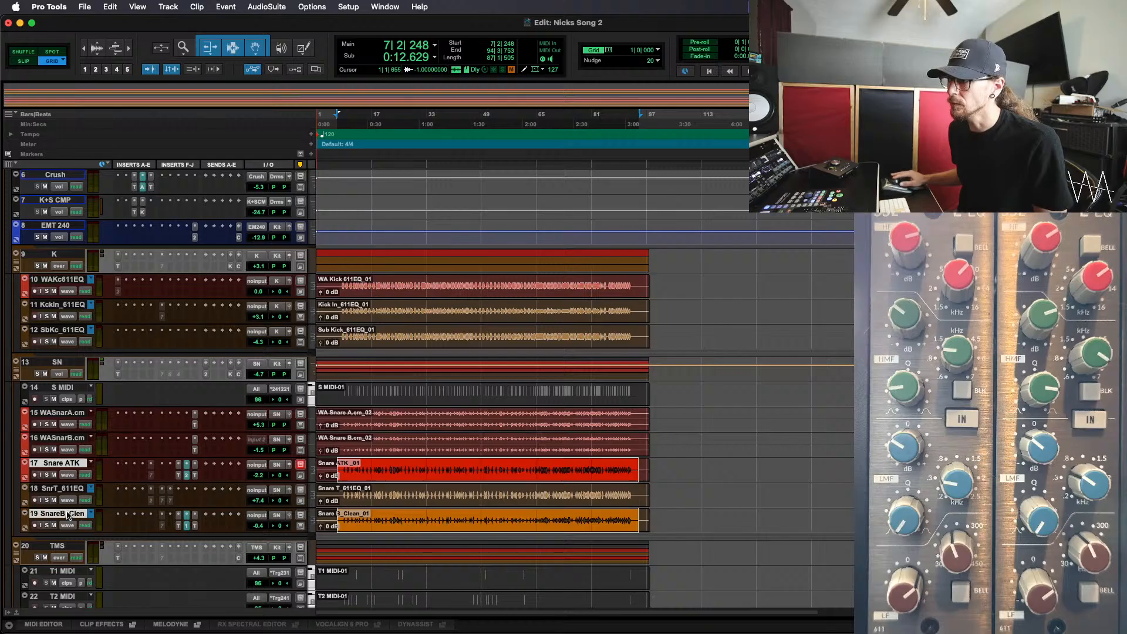
right_click(197, 480)
click(229, 498)
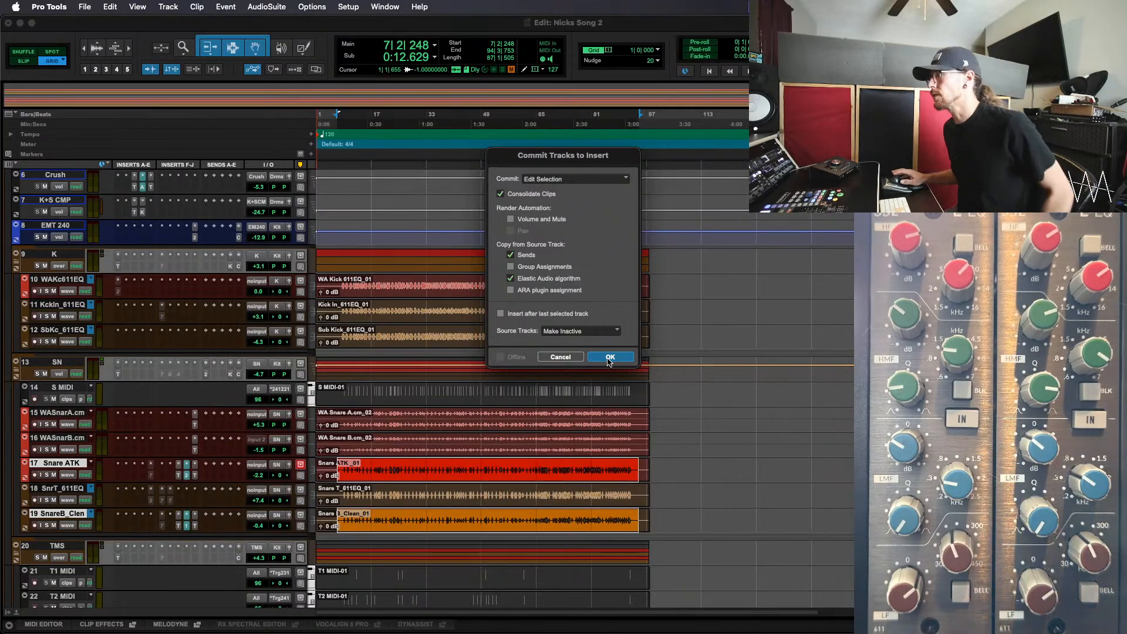
click(560, 357)
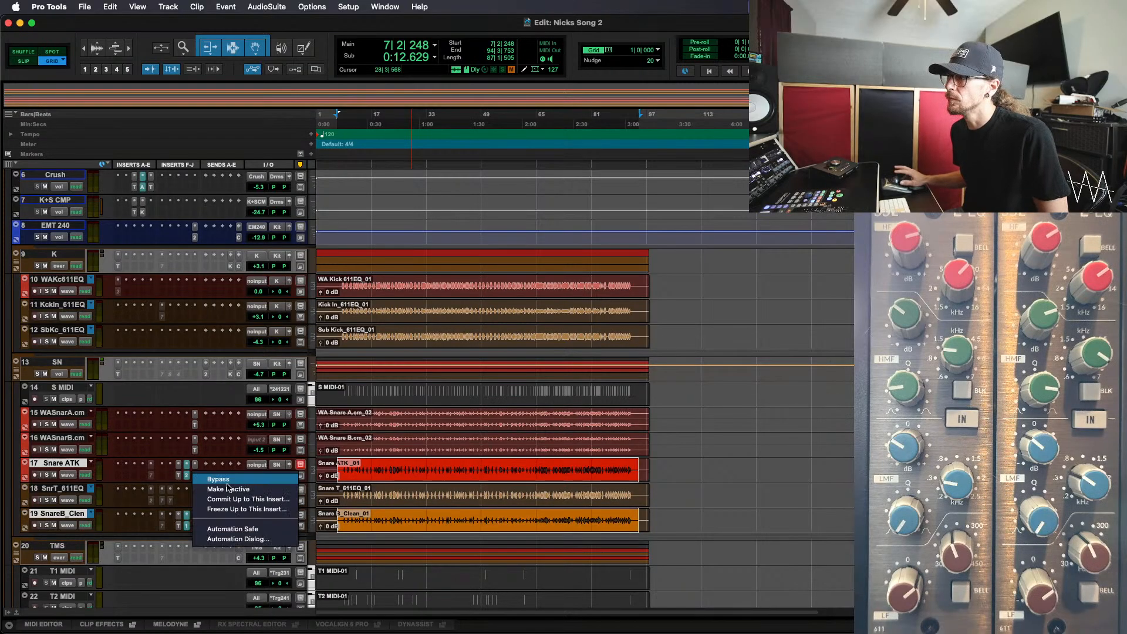
Commit the edit selection on Snare ATK and Snare B_Clean up to the last Trim insert, hiding the source tracks and making them inactive
click(266, 499)
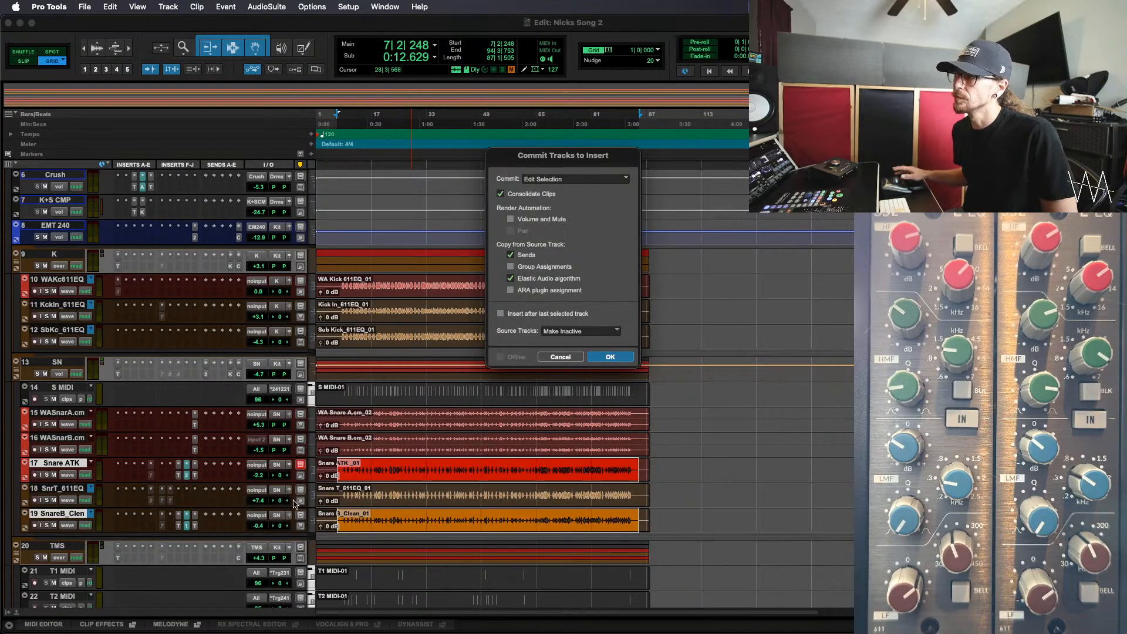
click(580, 331)
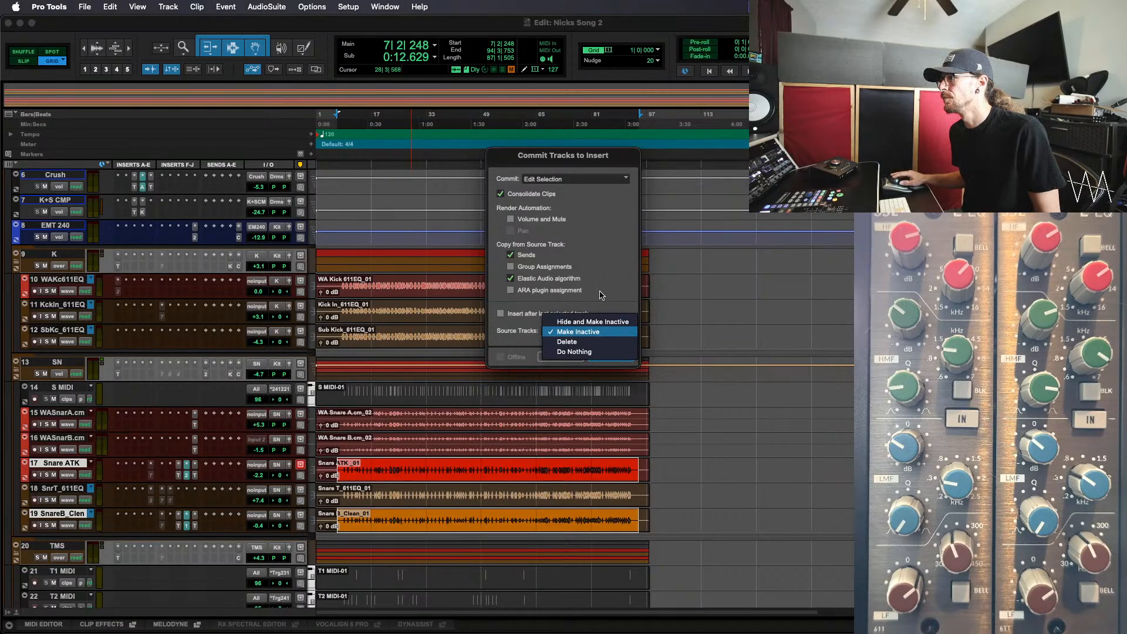
click(598, 322)
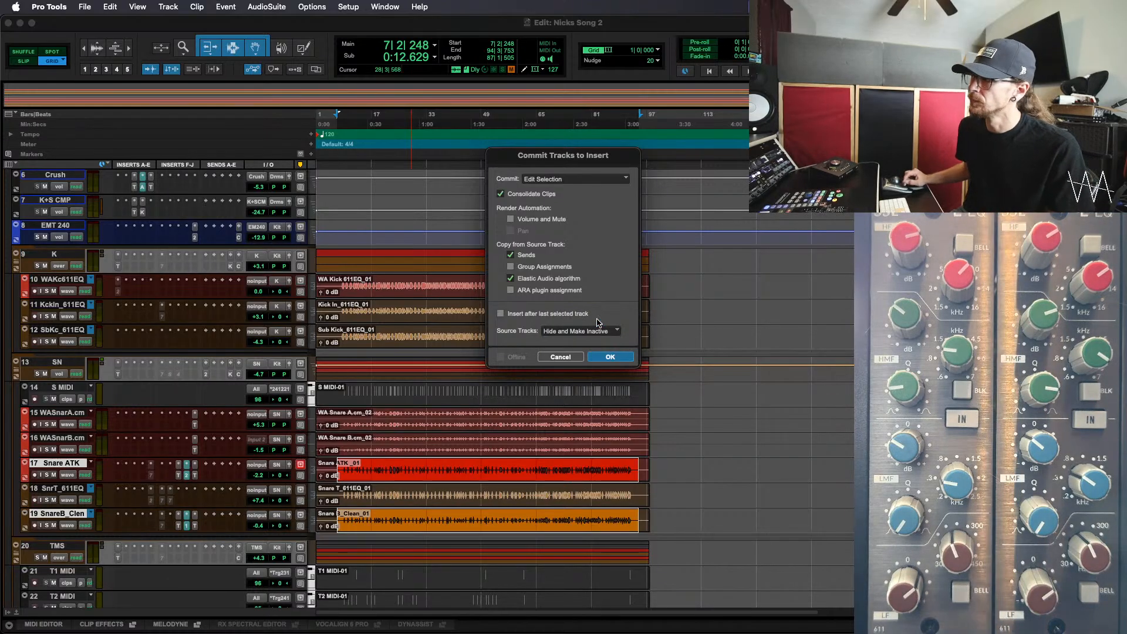
click(610, 356)
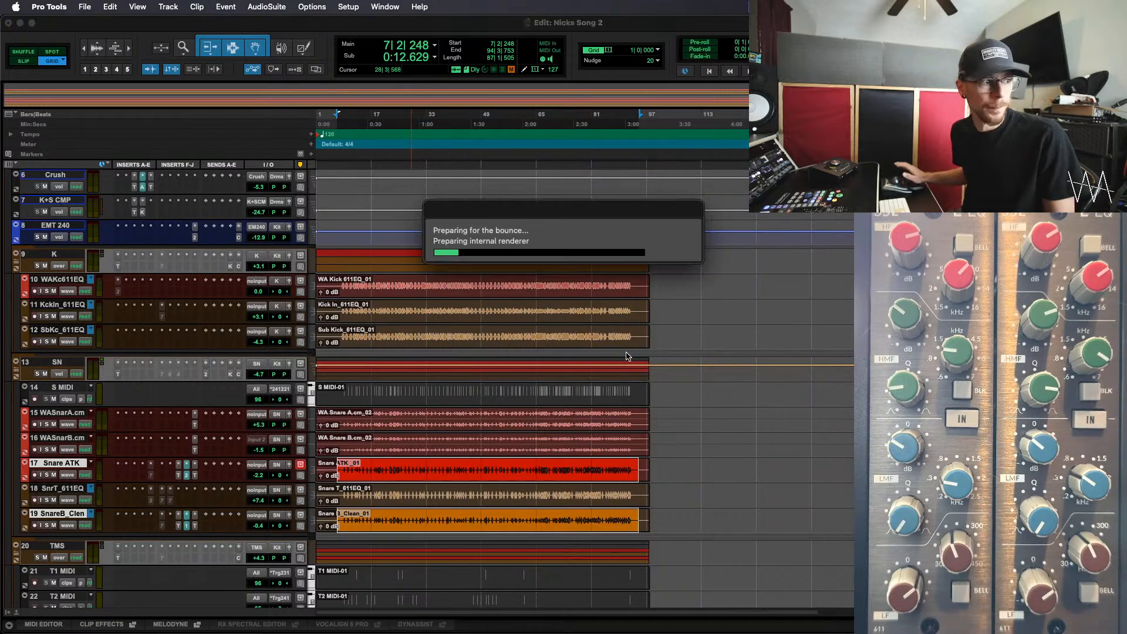
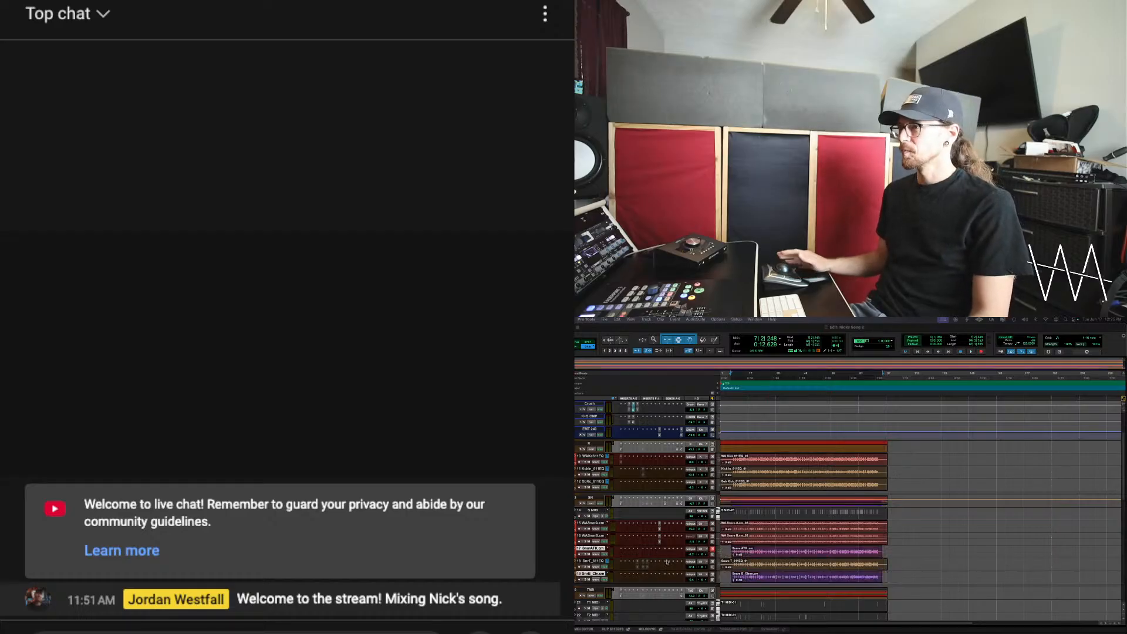
Rename the committed Snare ATK .cm track as Snare ATK_611EQ
click(597, 549)
double_click(597, 548)
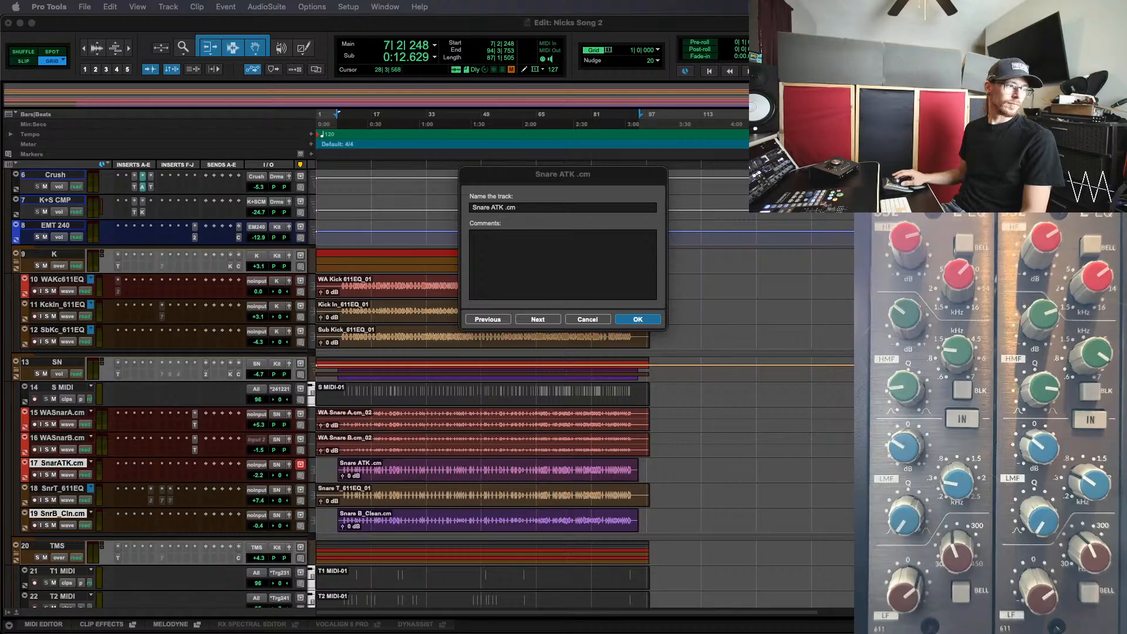
click(523, 208)
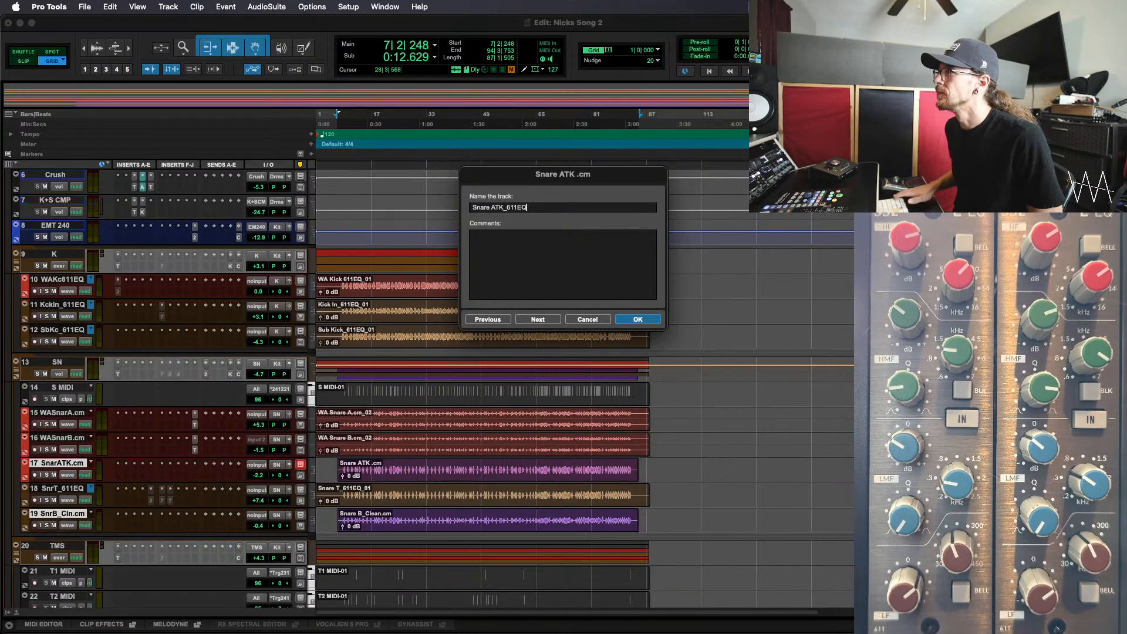
text(_611EQ)
key(Return)
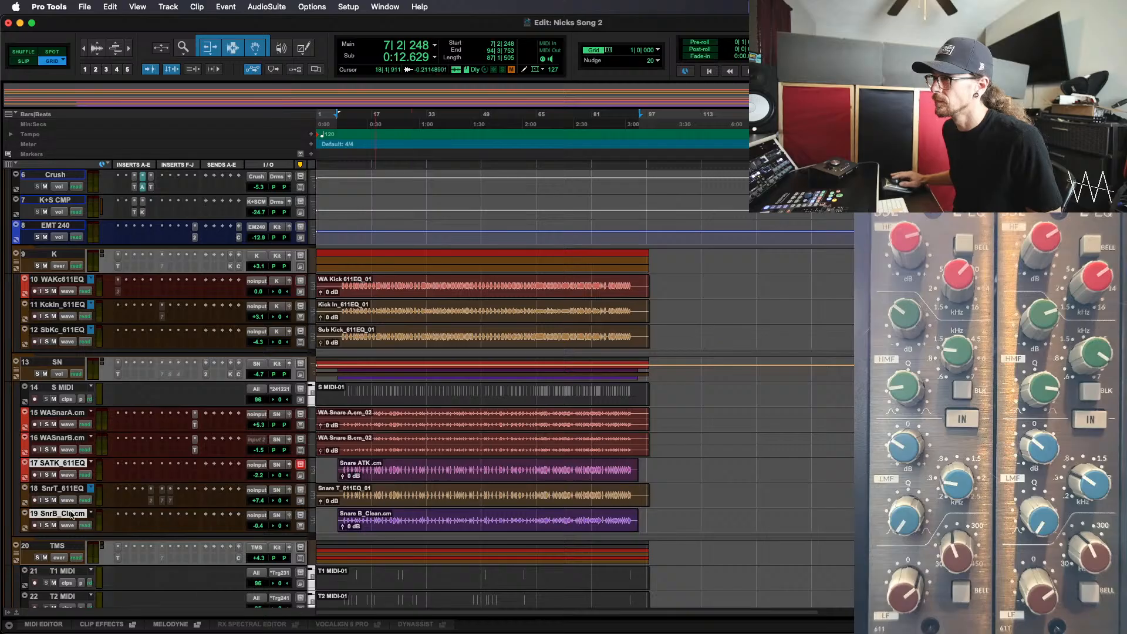
Rename the committed Snare B_Clean.cm track as Snare B_611EQ
double_click(53, 514)
key(Right)
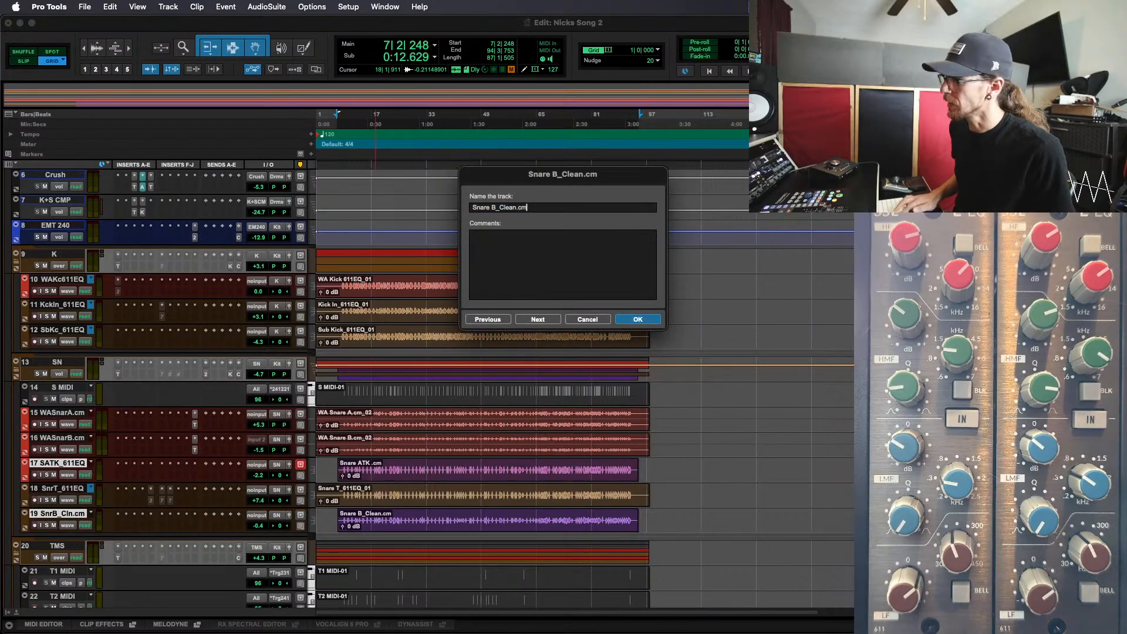
key(BackSpace)
key(BackSpace)
key(BackSpace)
key(BackSpace)
key(BackSpace)
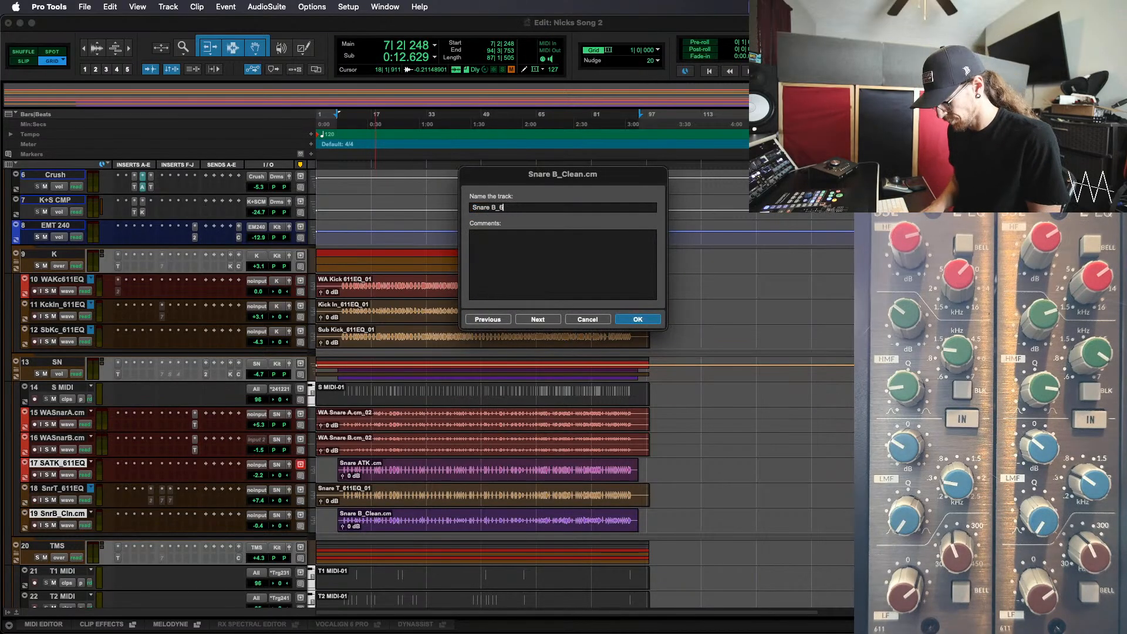
text(611EQ)
key(Return)
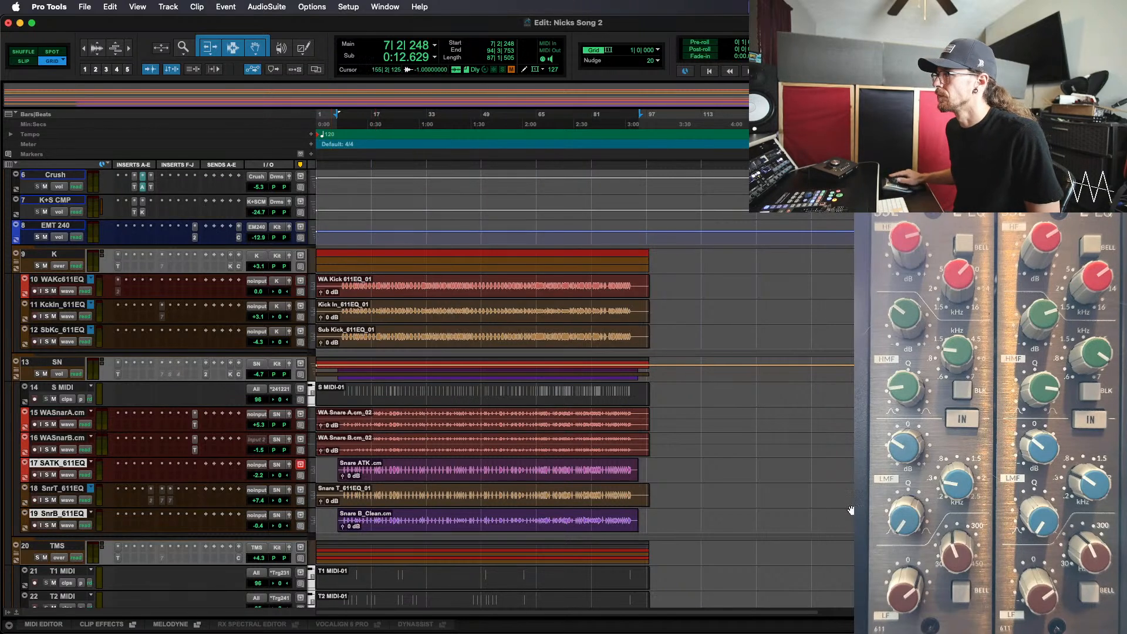
key(alt+Return)
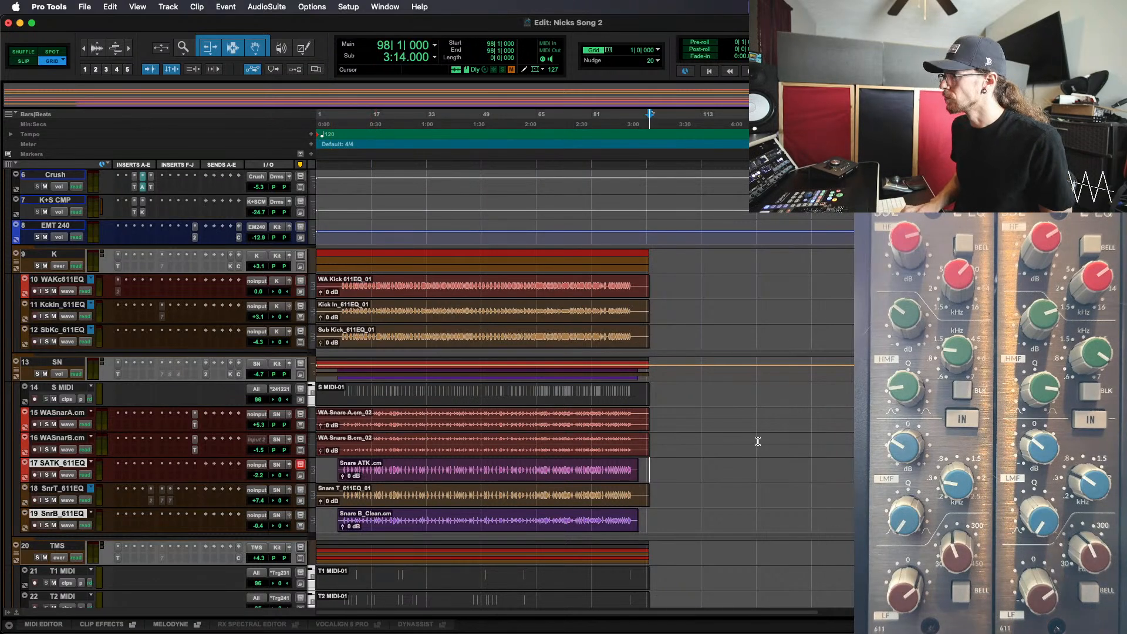
key(shift+Return)
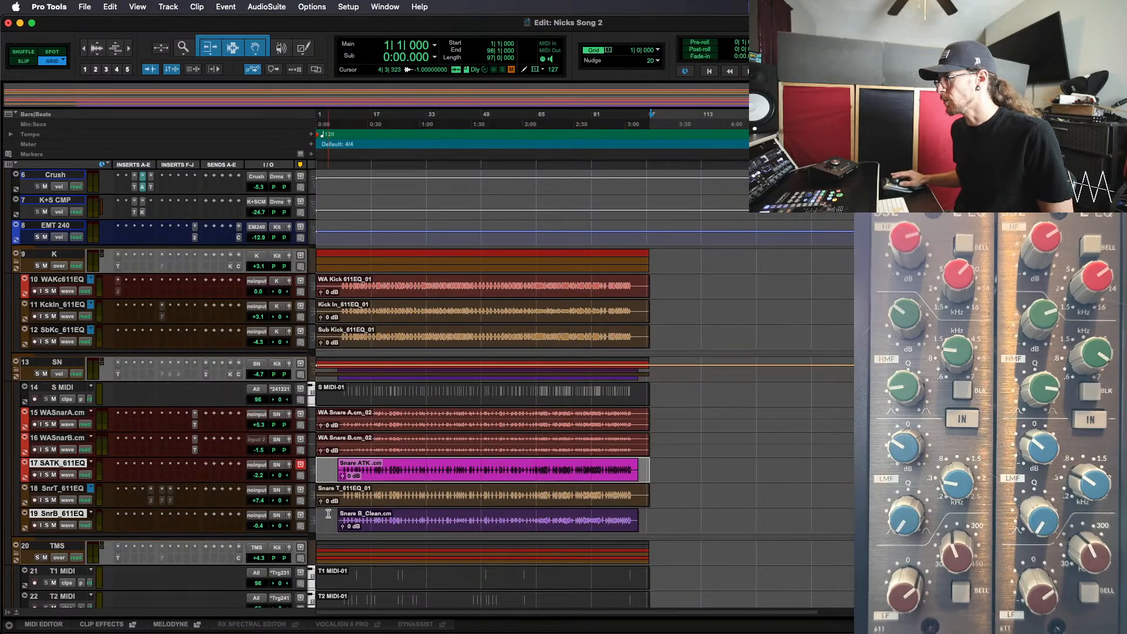
click(373, 525)
key(super+z)
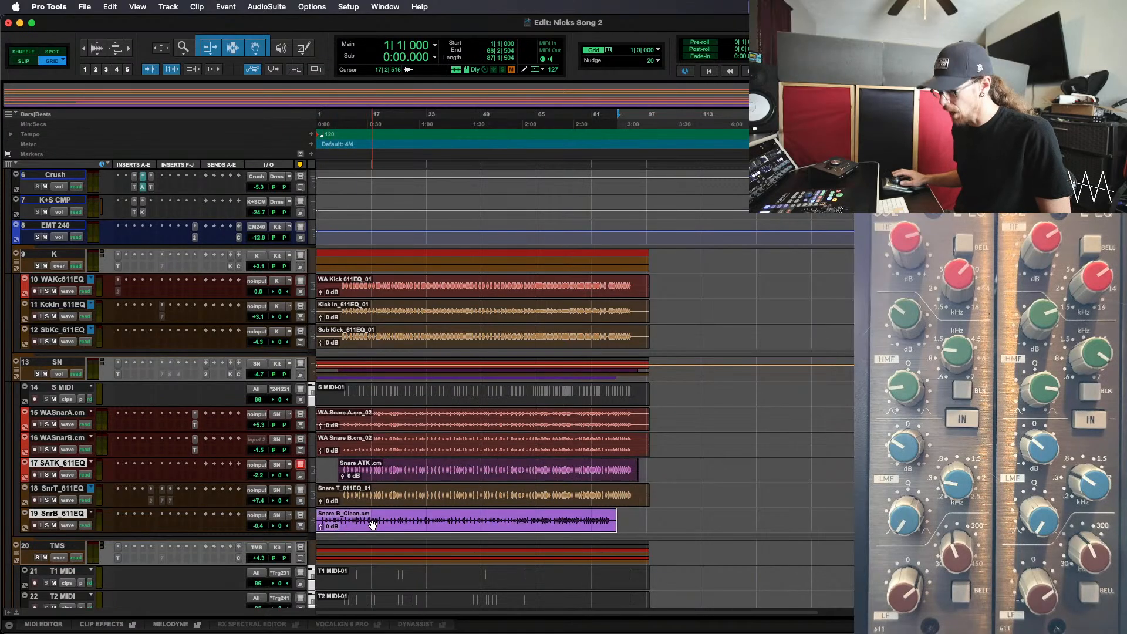
key(super+shift+z)
Select Snare ATK_611EQ from the session start to bar 98 and consolidate it into one clip
click(671, 486)
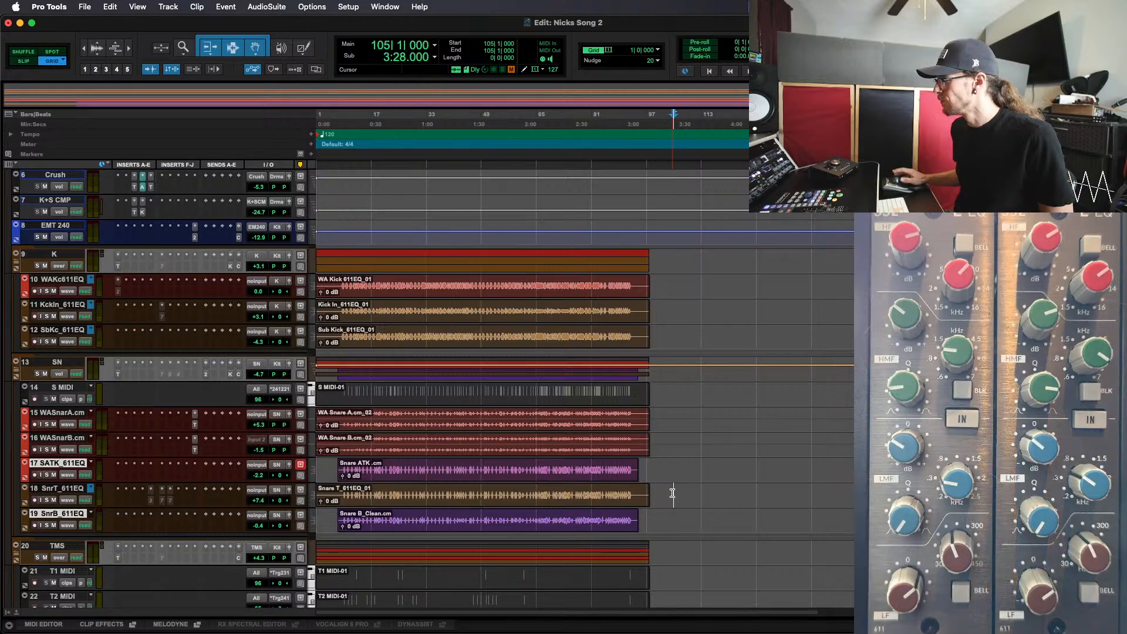
key(shift+Return)
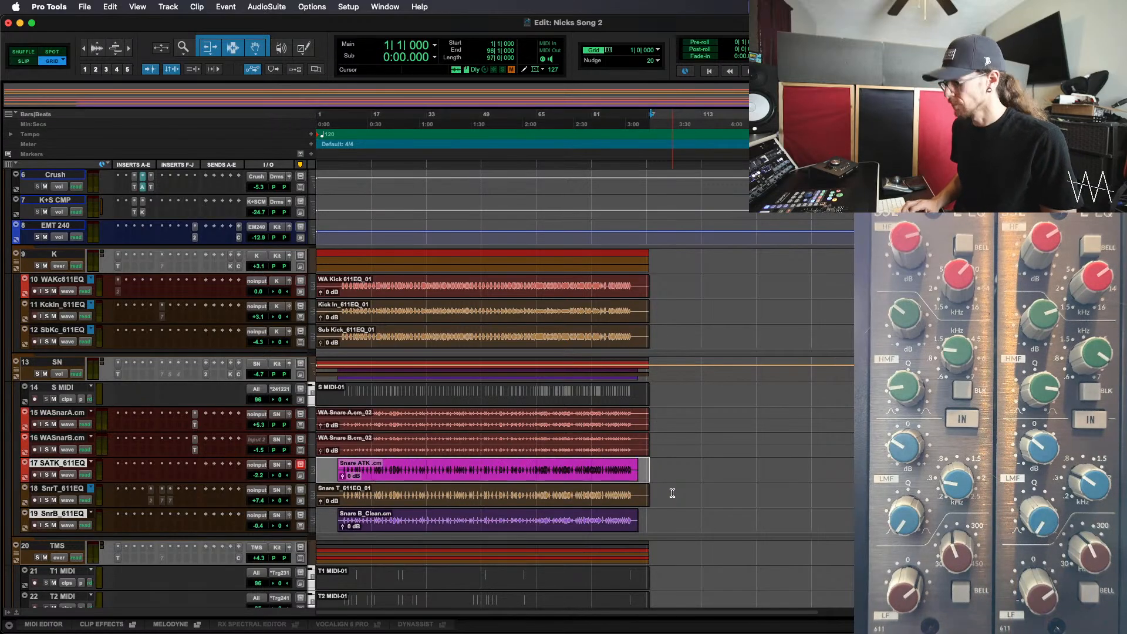
key(alt+shift+3)
click(668, 489)
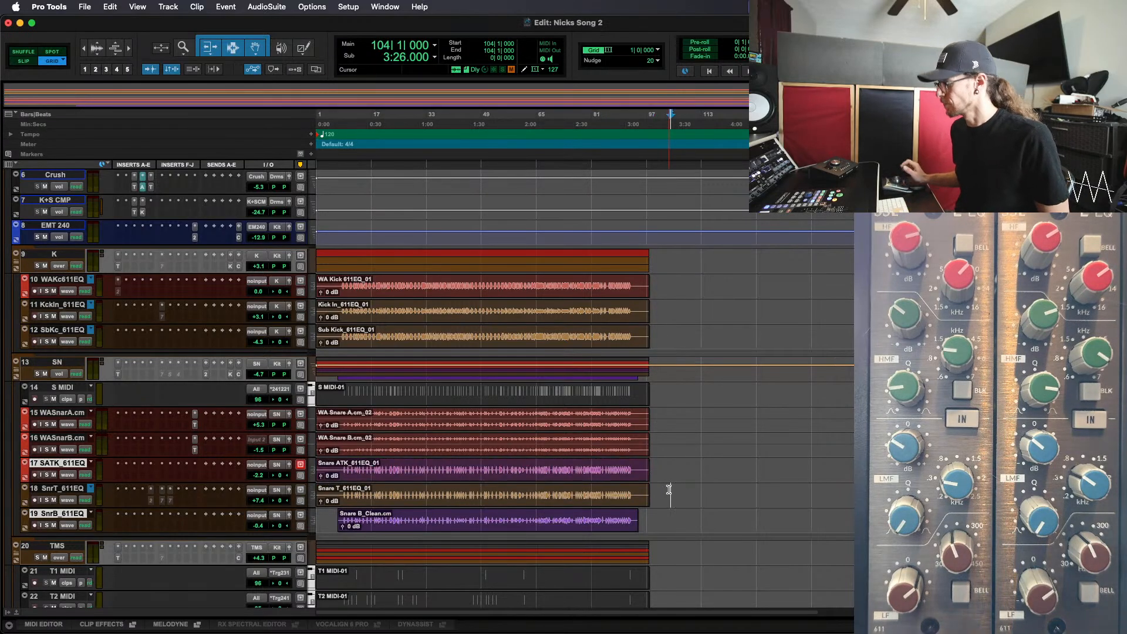
key(alt+Tab)
key(semicolon)
key(semicolon)
key(shift+Return)
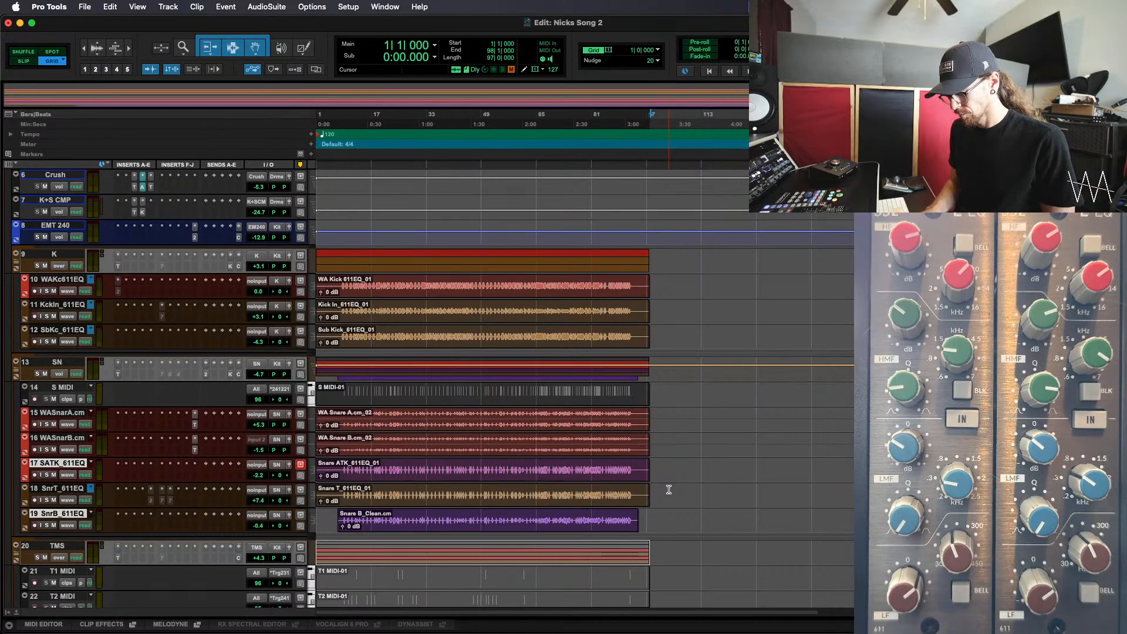
key(alt+shift+3)
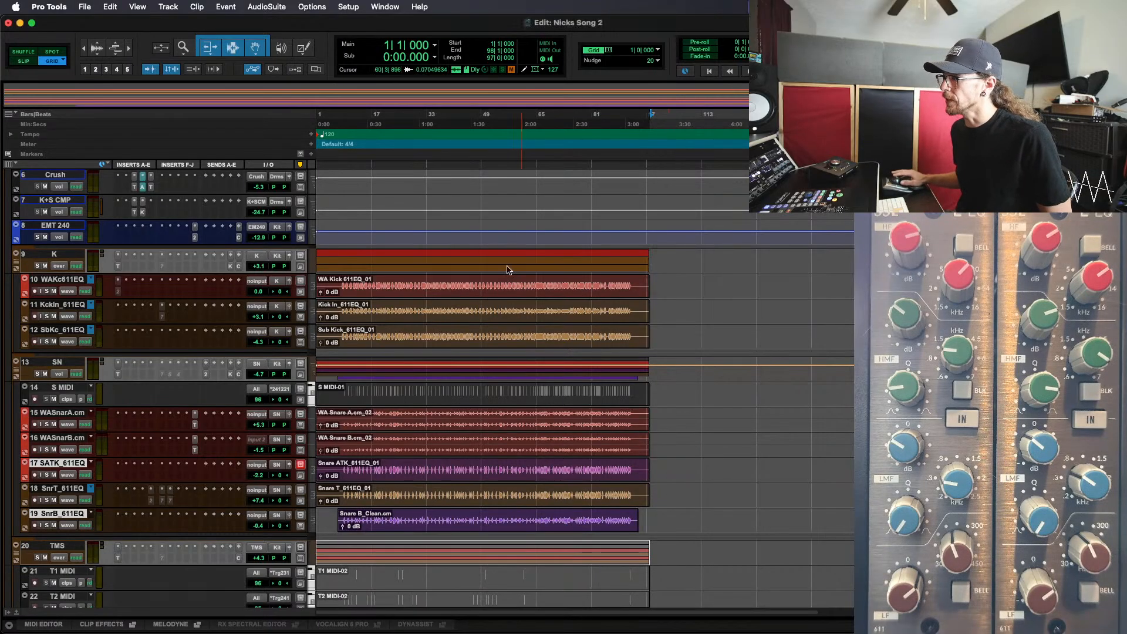
key(super+z)
Select Snare B_611EQ from the session start to bar 98 and consolidate it into one clip
scroll(628, 468, down, 4)
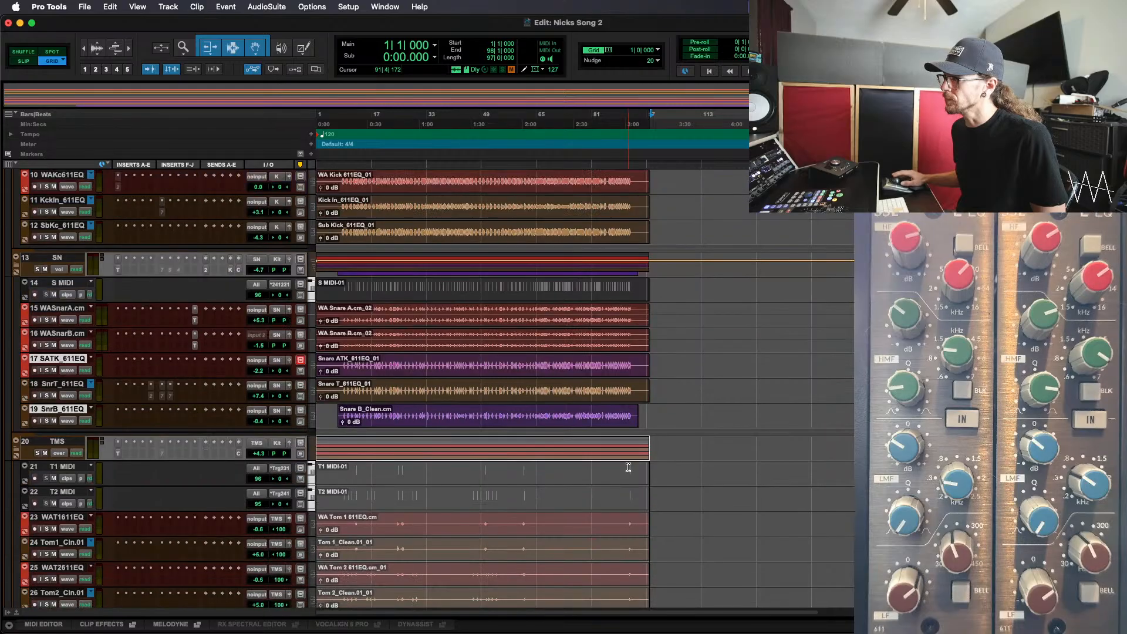
scroll(628, 468, down, 1)
click(706, 352)
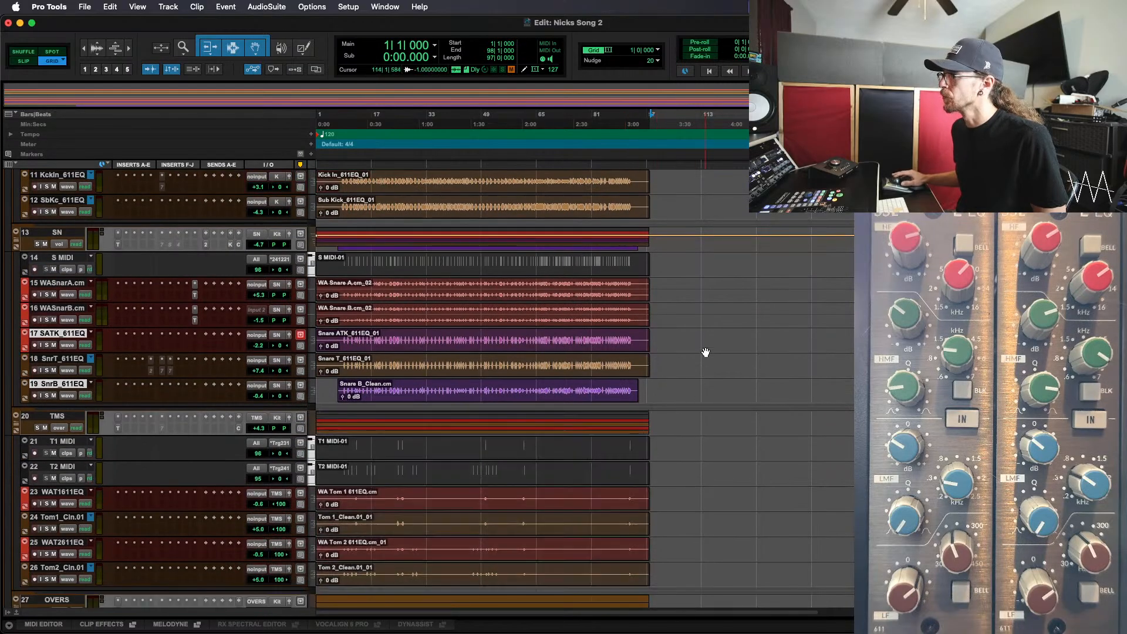
click(678, 362)
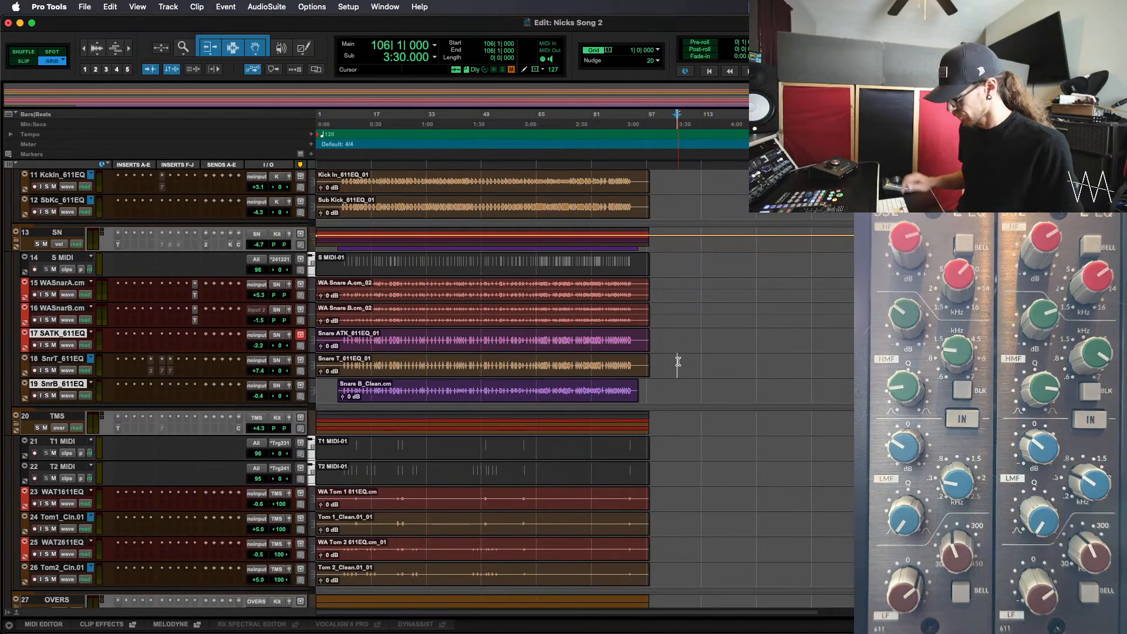
key(alt+Tab)
key(semicolon)
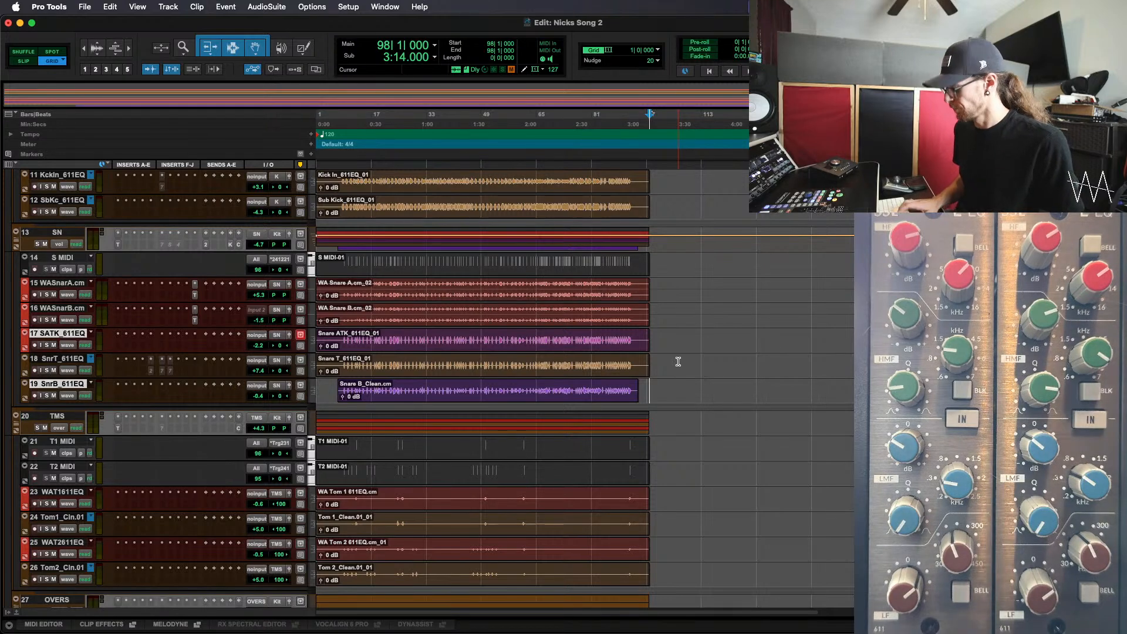
key(shift+Return)
key(alt+shift+3)
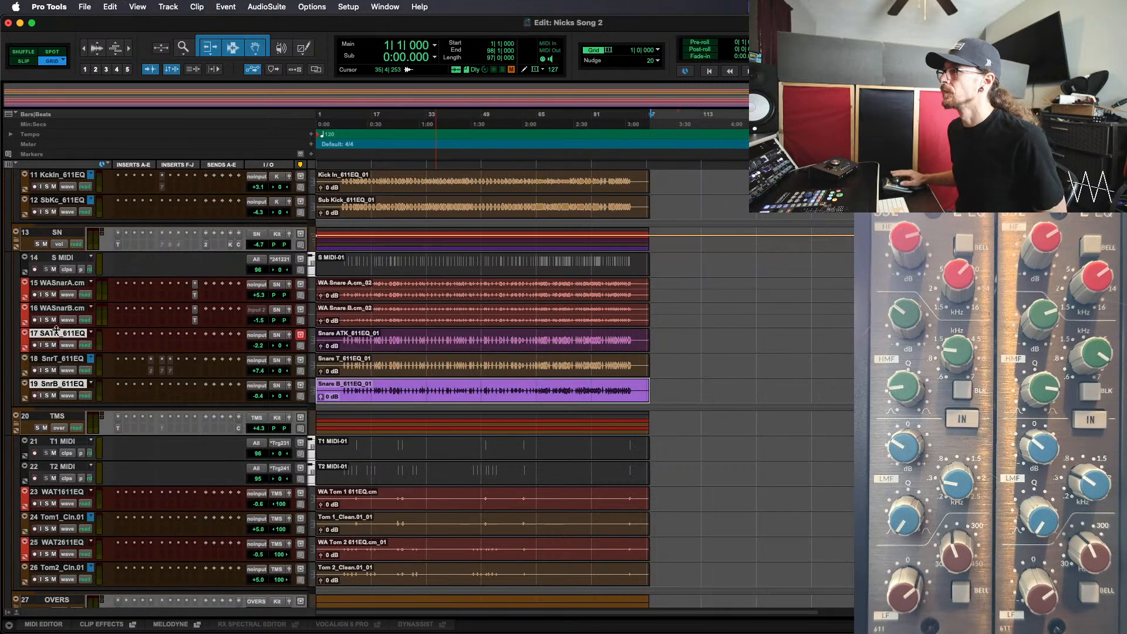
Recolor the Snare ATK_611EQ clip red and the Snare B_611EQ clip orange-brown to match the neighbouring drum clips
double_click(25, 343)
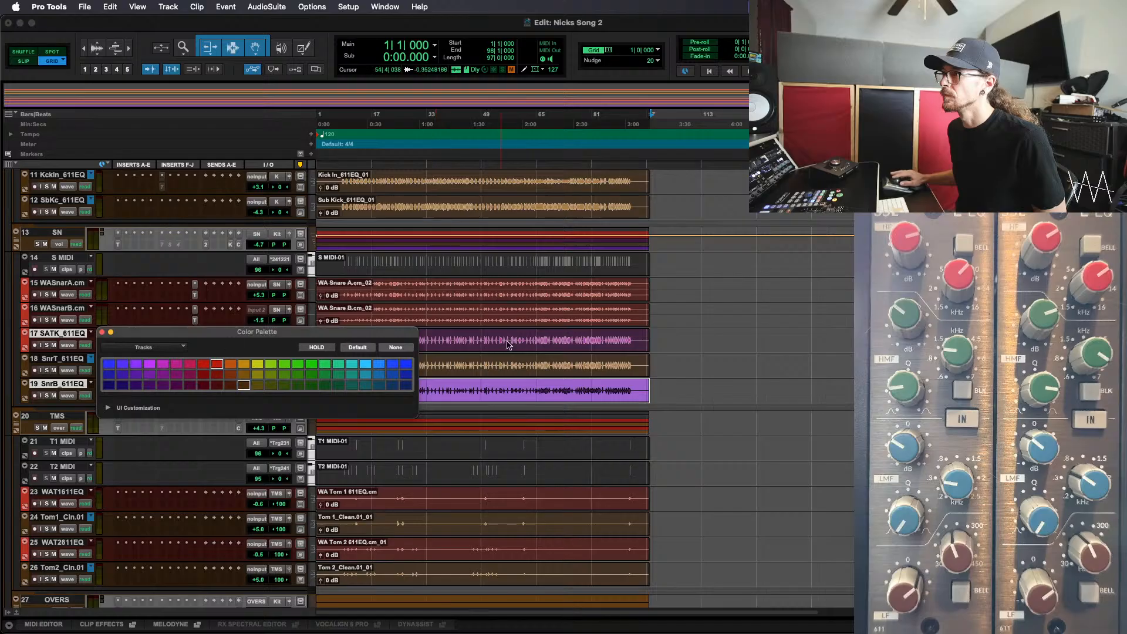
click(202, 363)
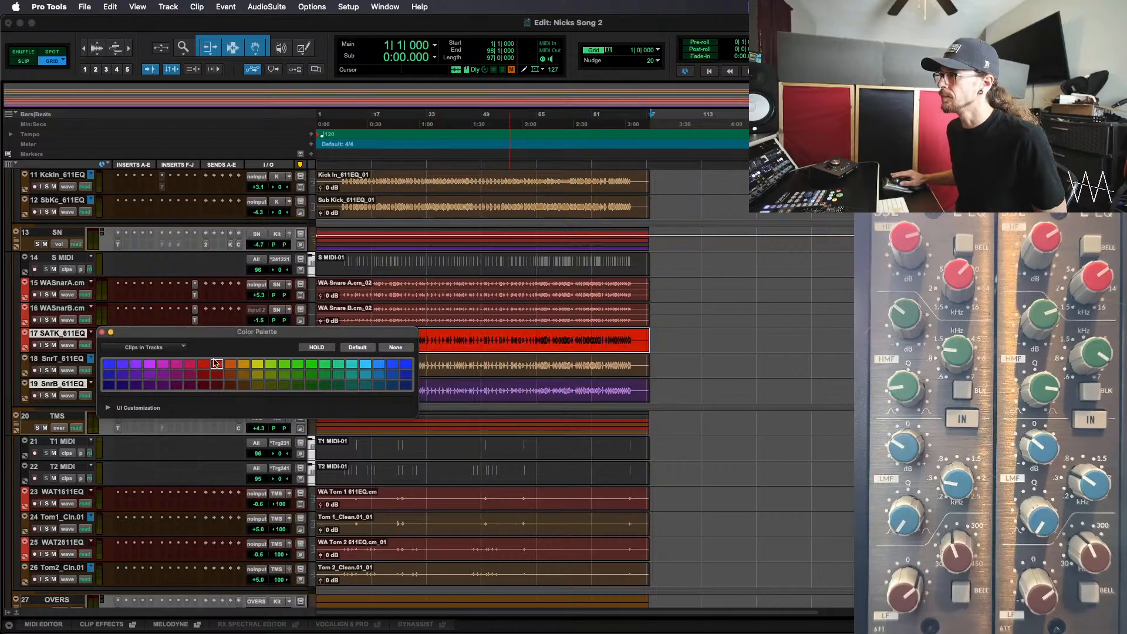
click(487, 395)
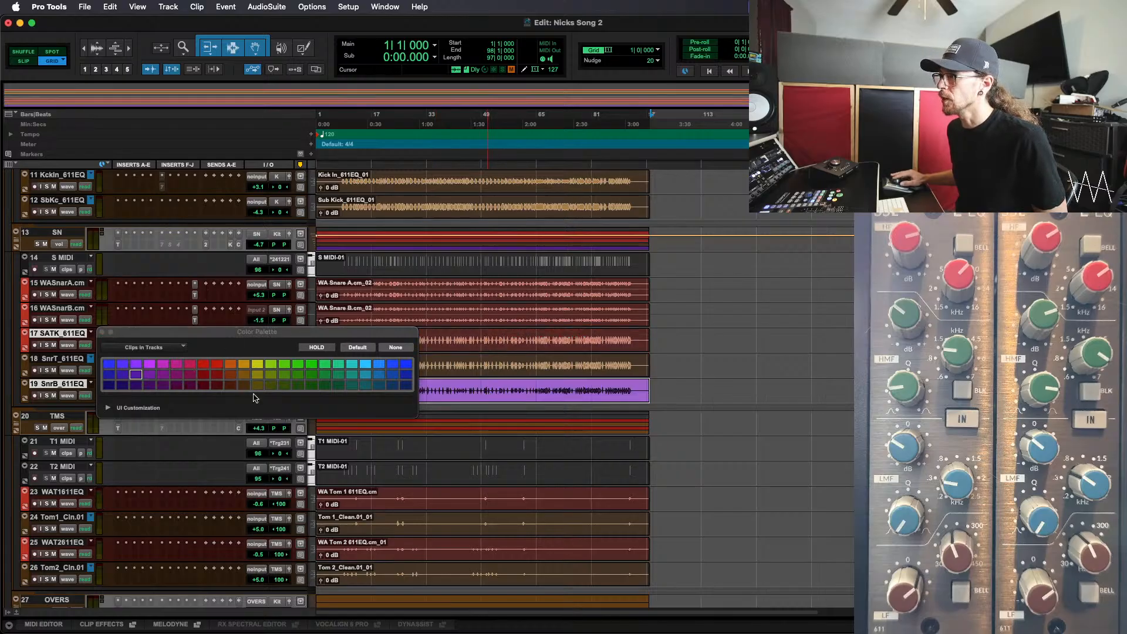
click(243, 385)
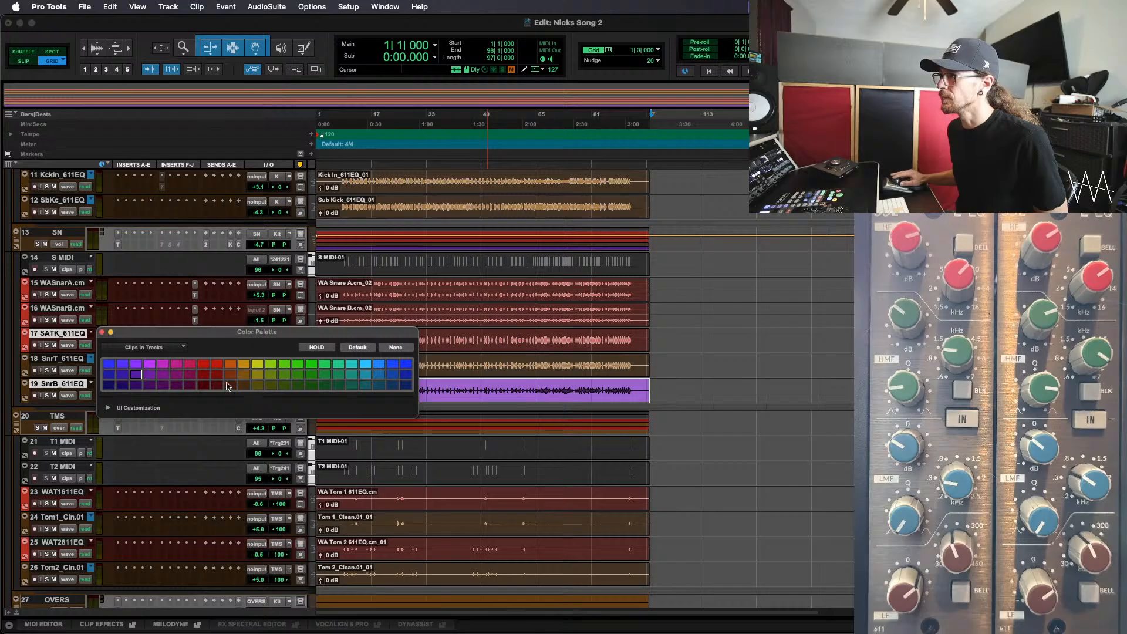
click(112, 333)
click(440, 344)
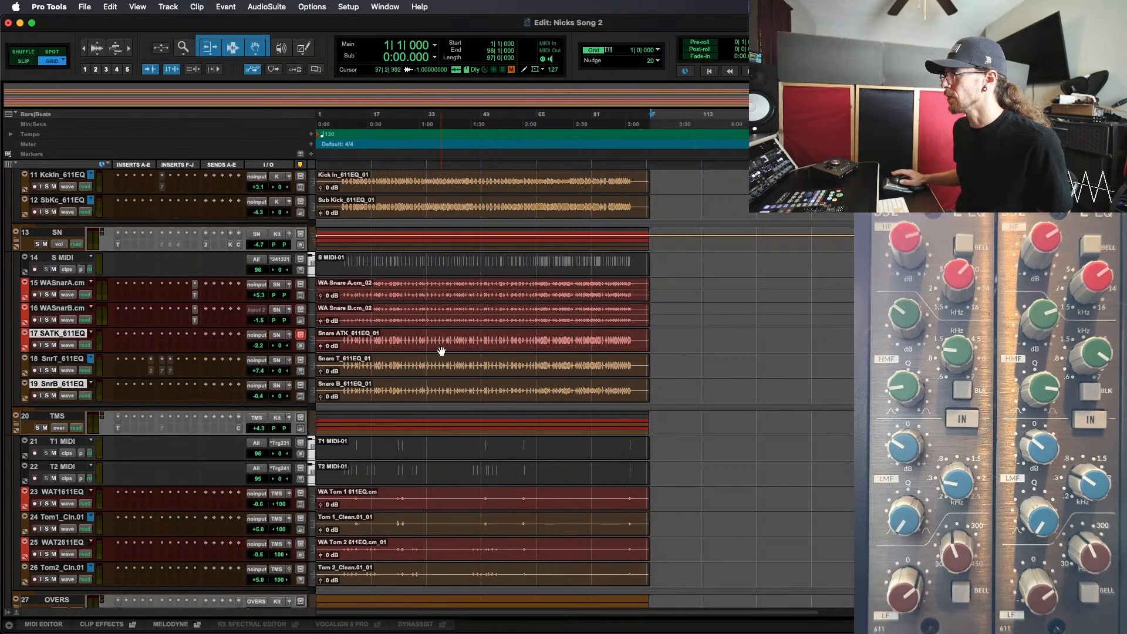
click(437, 340)
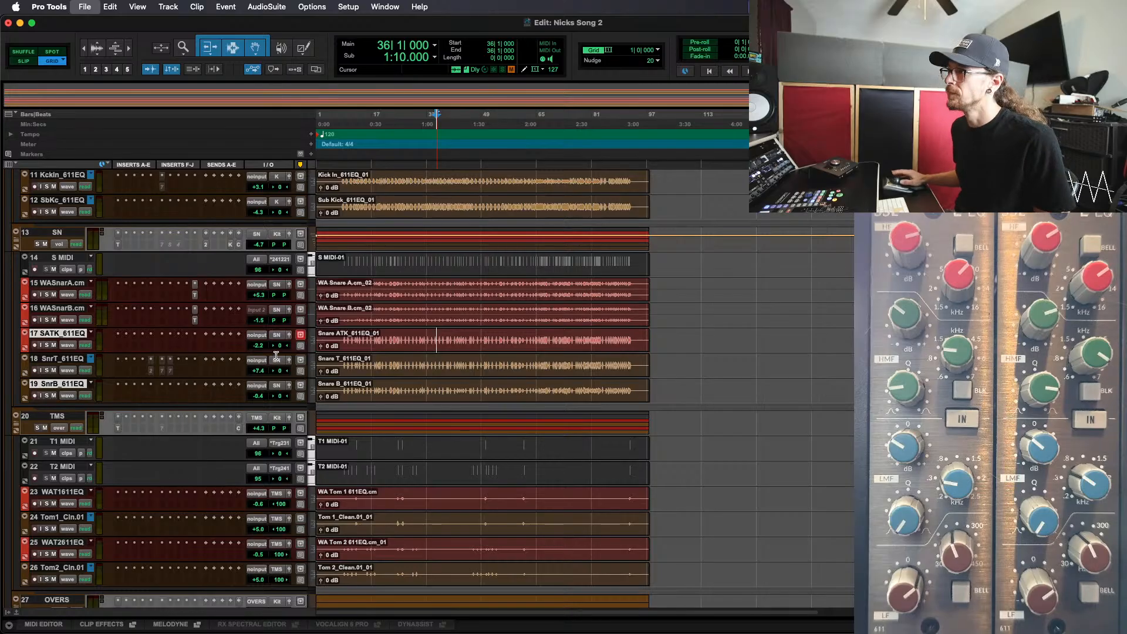
scroll(281, 357, down, 1)
scroll(350, 356, down, 1)
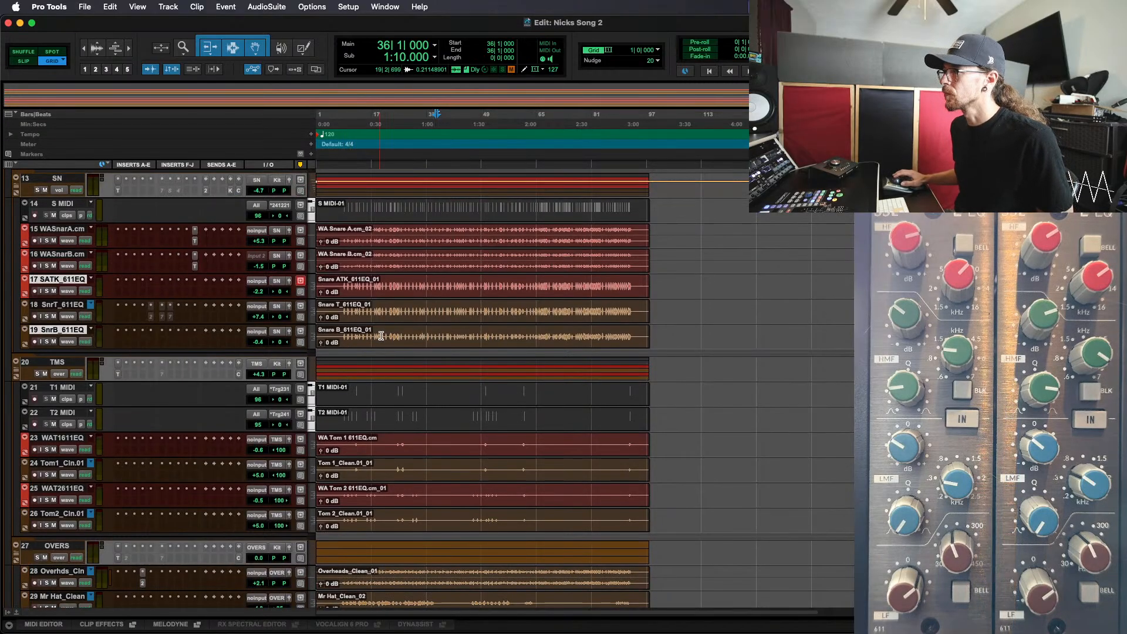
key(super+equal)
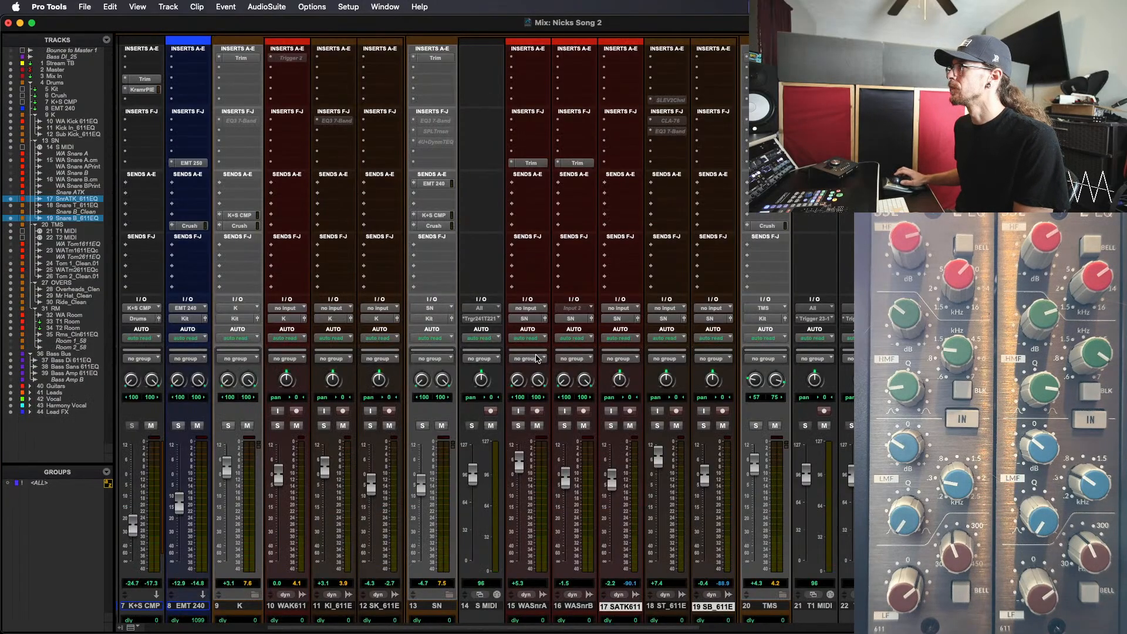
key(super+equal)
scroll(392, 260, down, 1)
scroll(392, 260, up, 1)
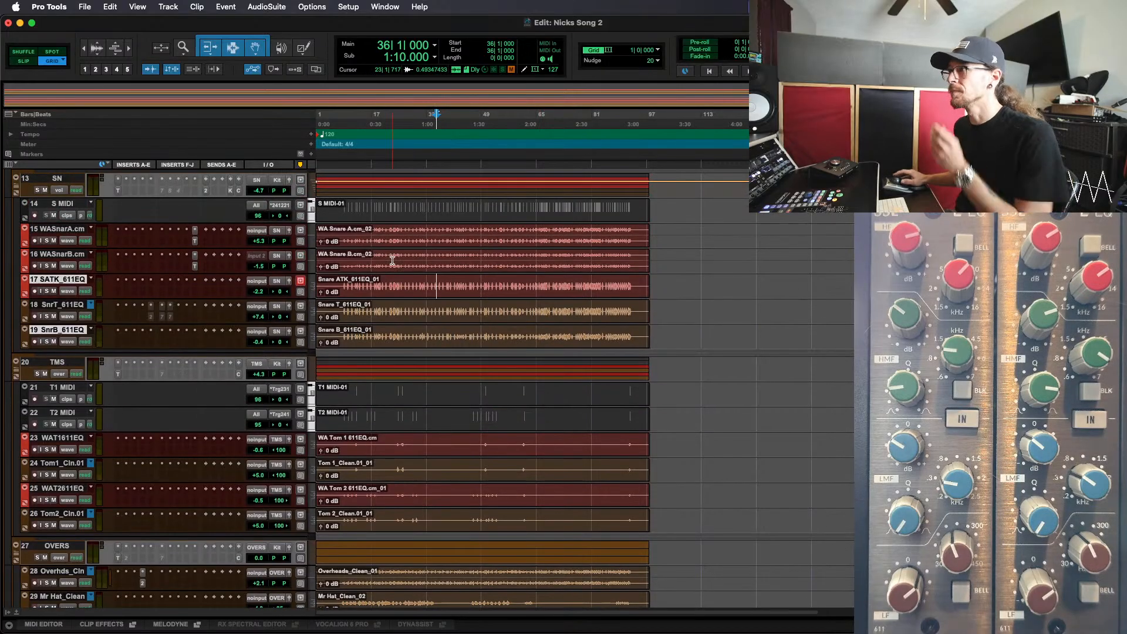
scroll(390, 261, up, 5)
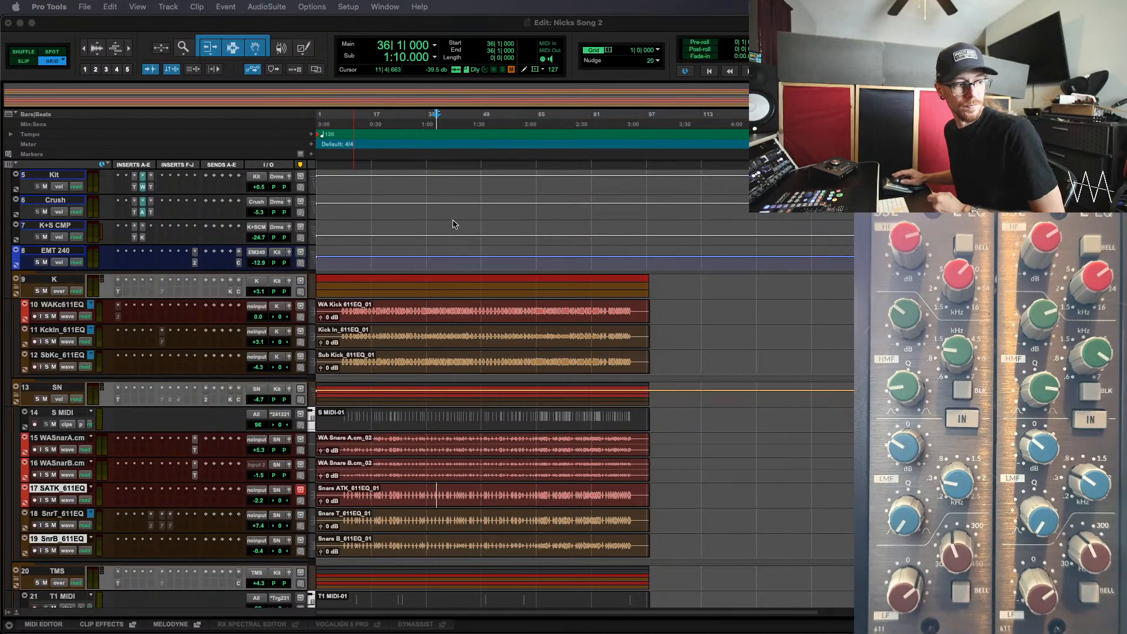
Play the song from bar 22 and bring up the Mix window to check the drum levels
click(390, 316)
click(389, 306)
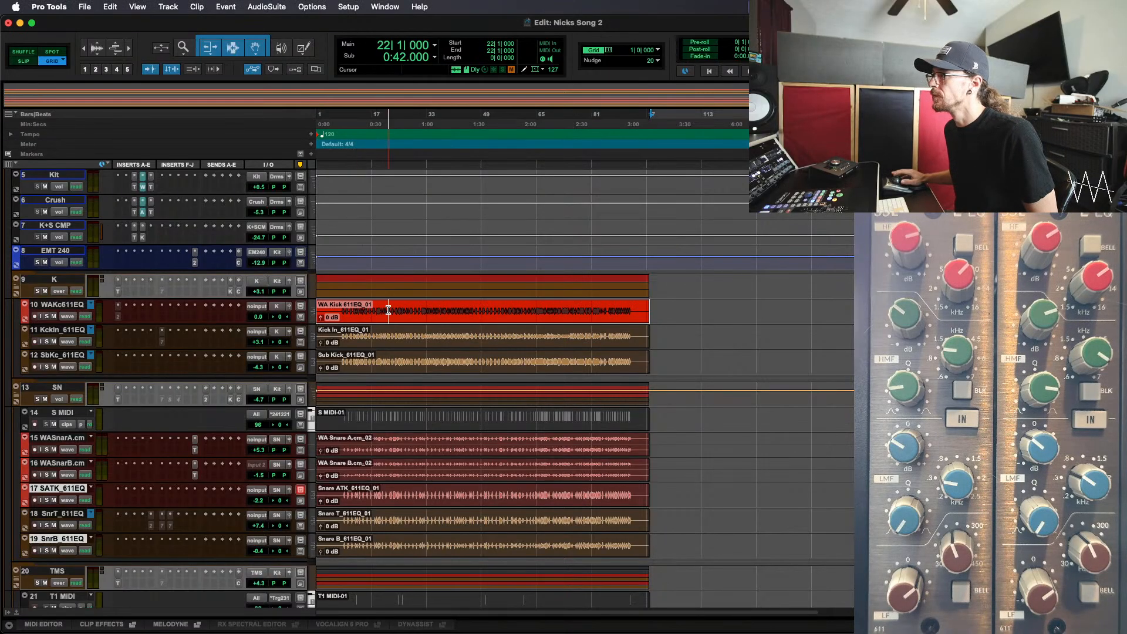
key(space)
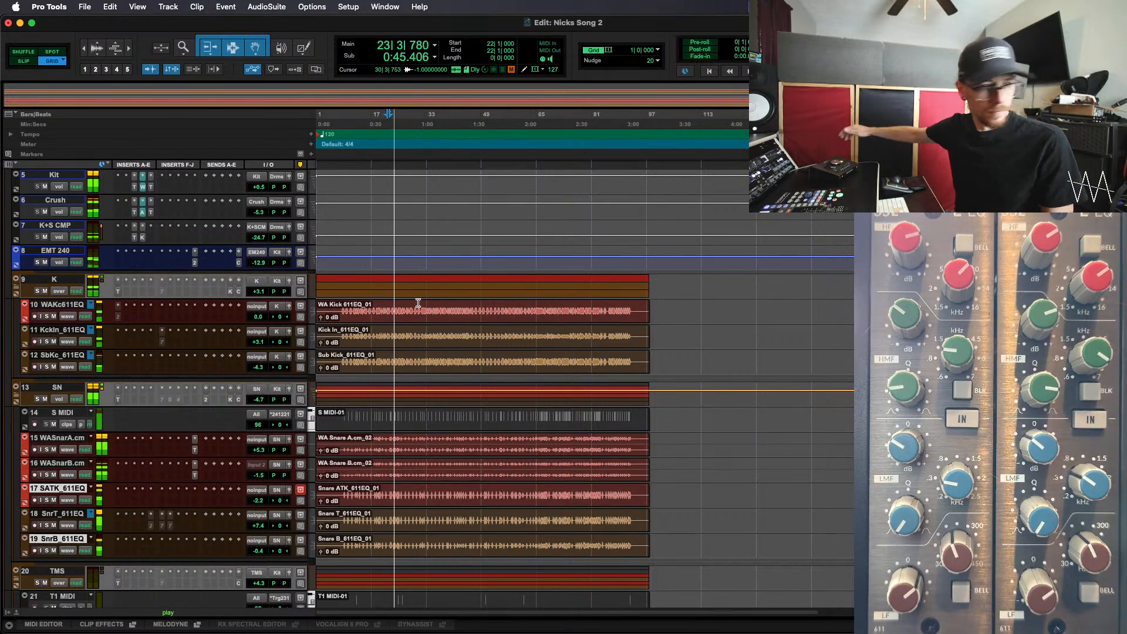
key(super+equal)
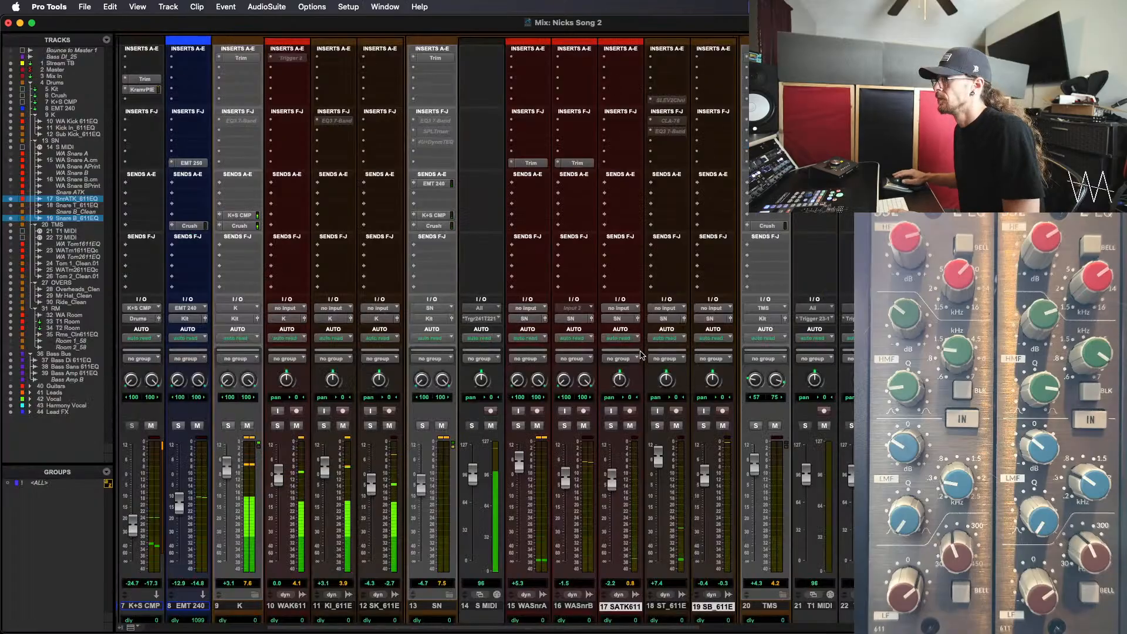